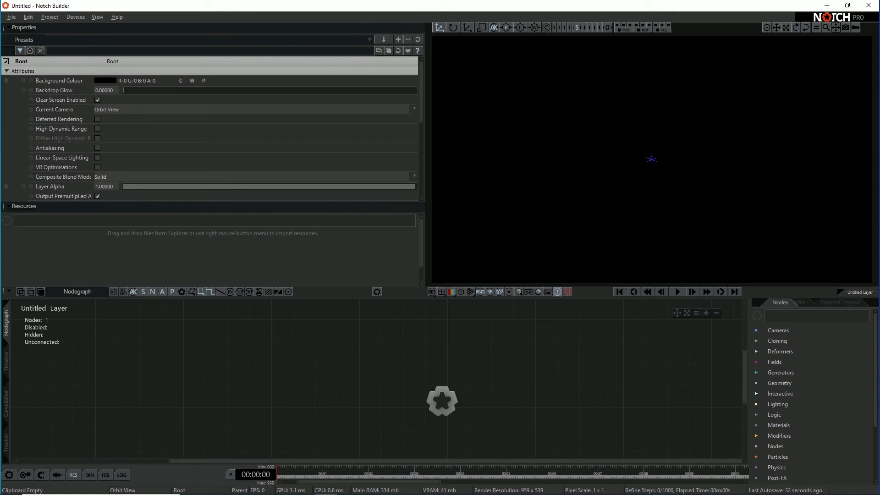
Add a Particle Root node connected to the scene root, with Num Particles set to 2 000.
scroll(782, 424, "down", 2)
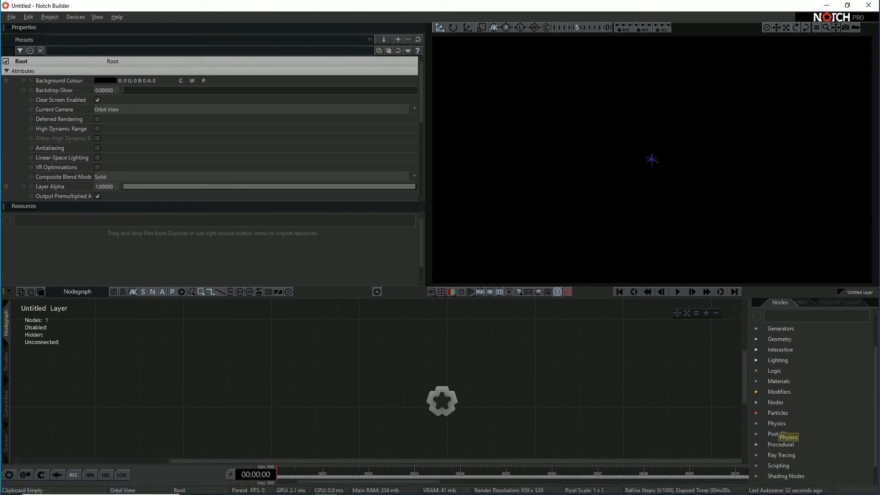
left_click(778, 413)
scroll(788, 414, "down", 2)
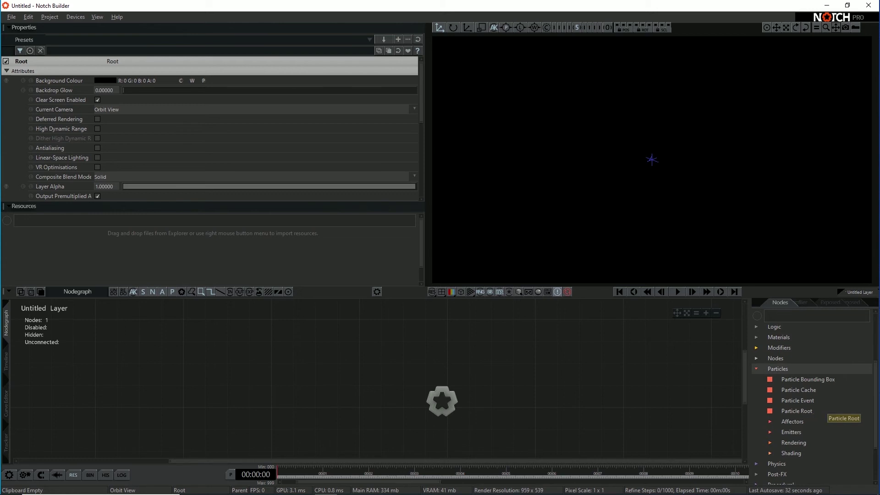
left_click_drag(820, 411, 761, 328)
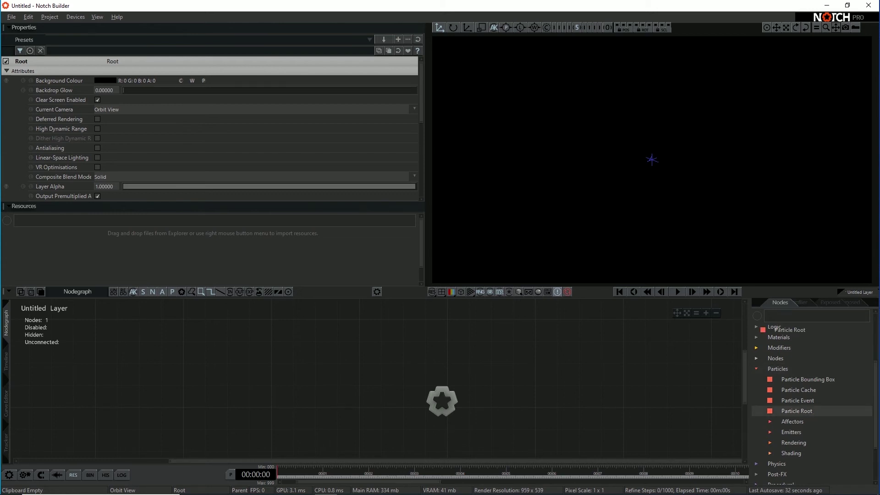
left_click_drag(762, 329, 503, 371)
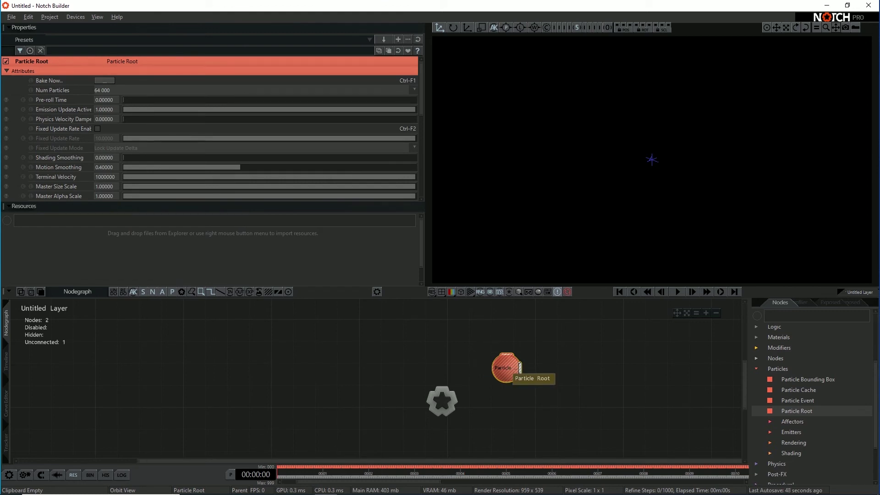
right_click(506, 370)
left_click_drag(505, 370, 506, 359)
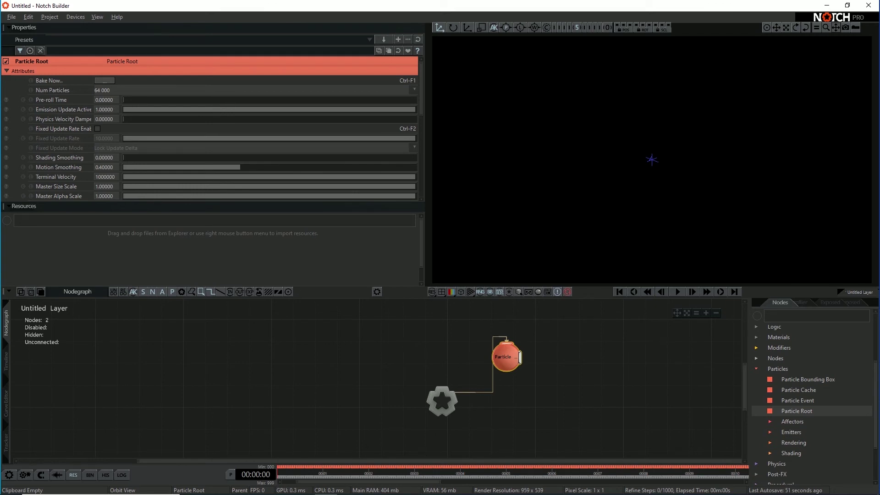
left_click(255, 90)
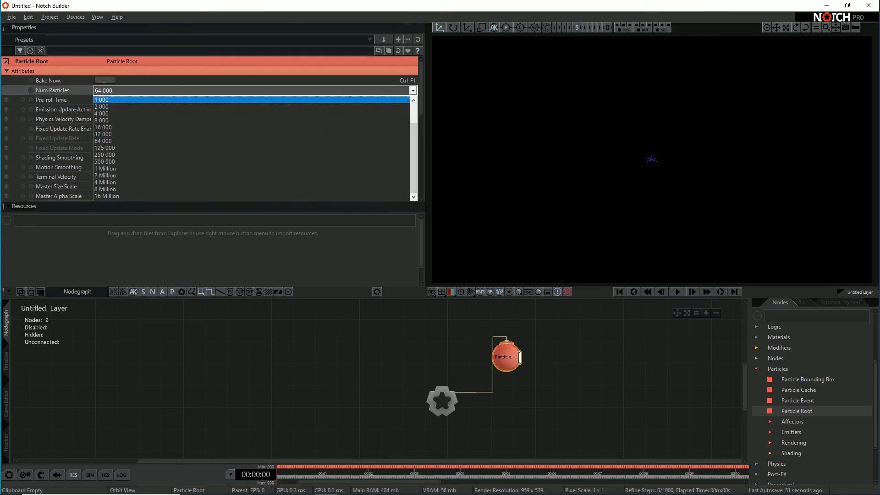
key("Return")
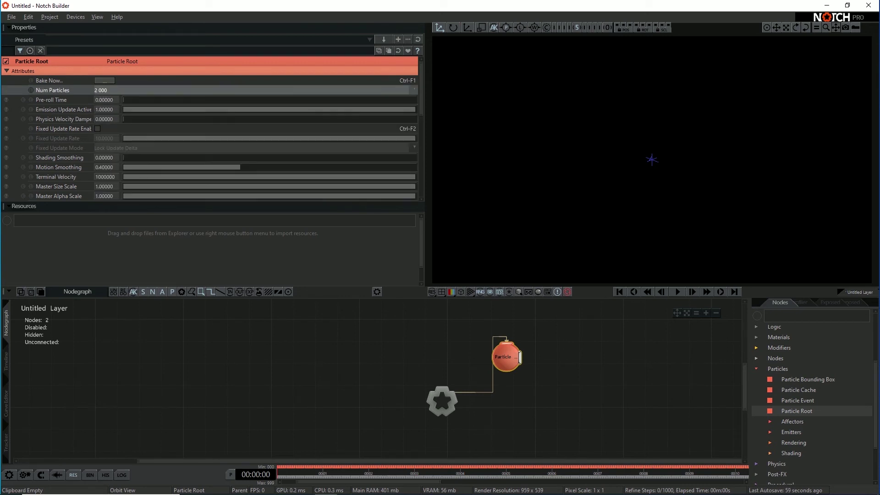
Add a Primitive Emitter node and connect it to the Particle Root.
left_click(789, 430)
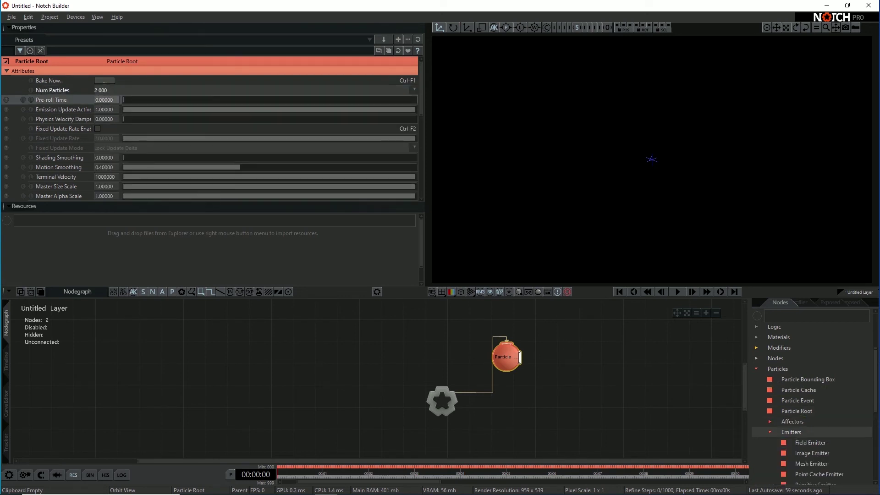
scroll(813, 420, "down", 3)
scroll(816, 422, "down", 2)
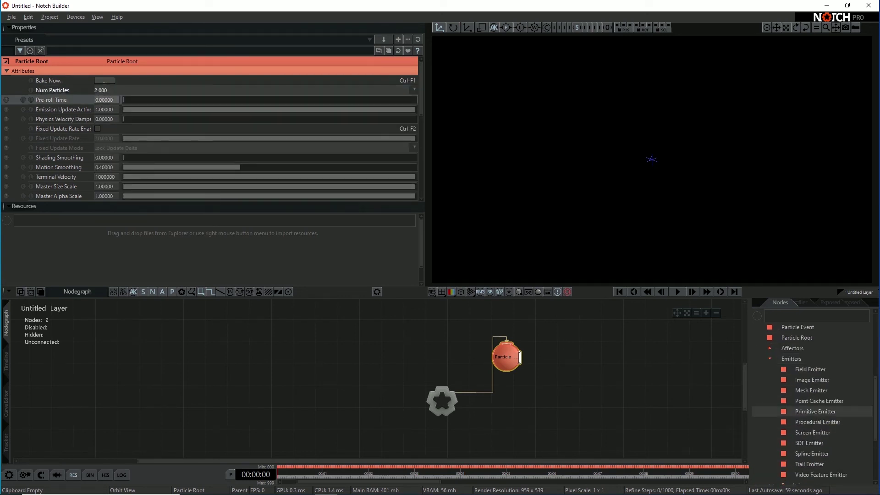
left_click_drag(815, 411, 519, 358)
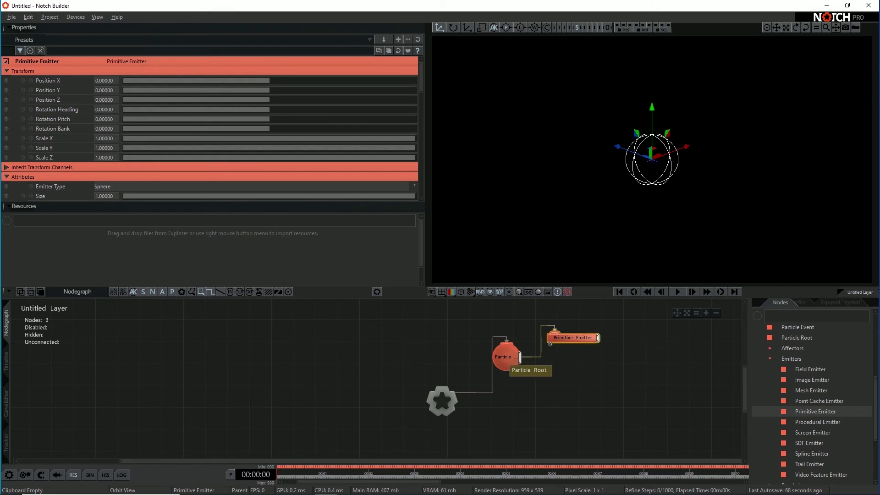
Add a Point Renderer node connected to the Particle Root and play the timeline to render the particles.
scroll(797, 412, "down", 3)
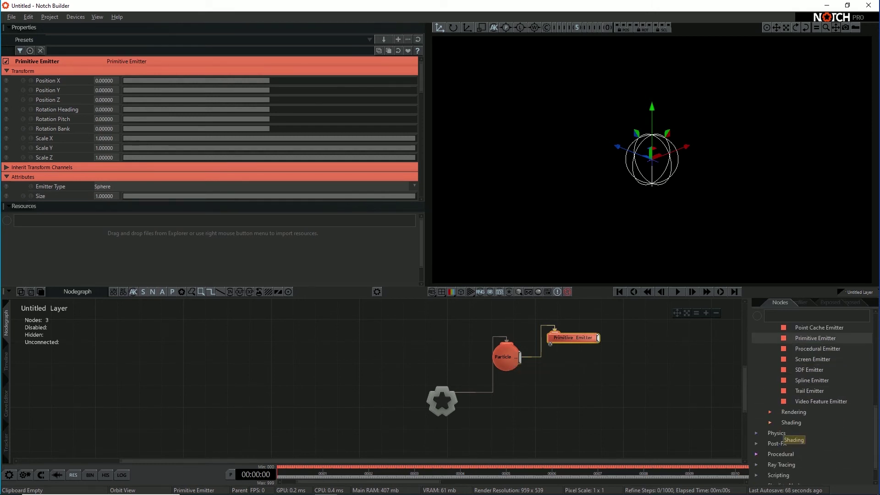
left_click(793, 412)
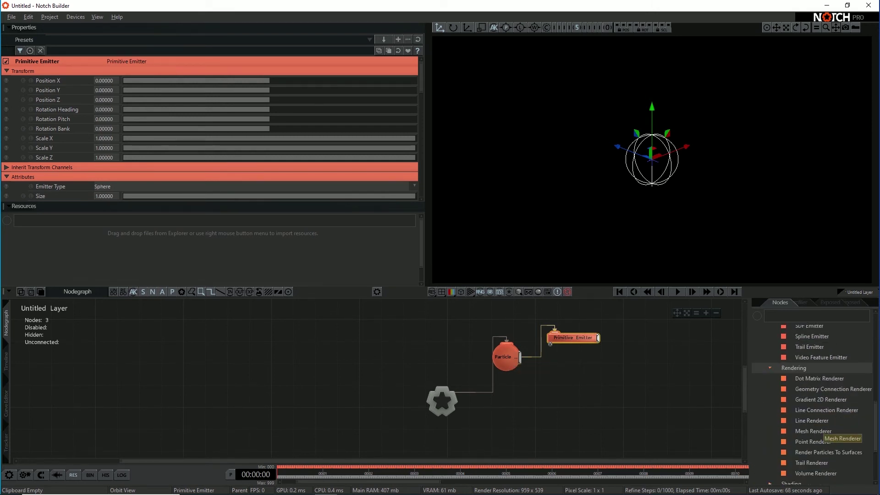
left_click(823, 441)
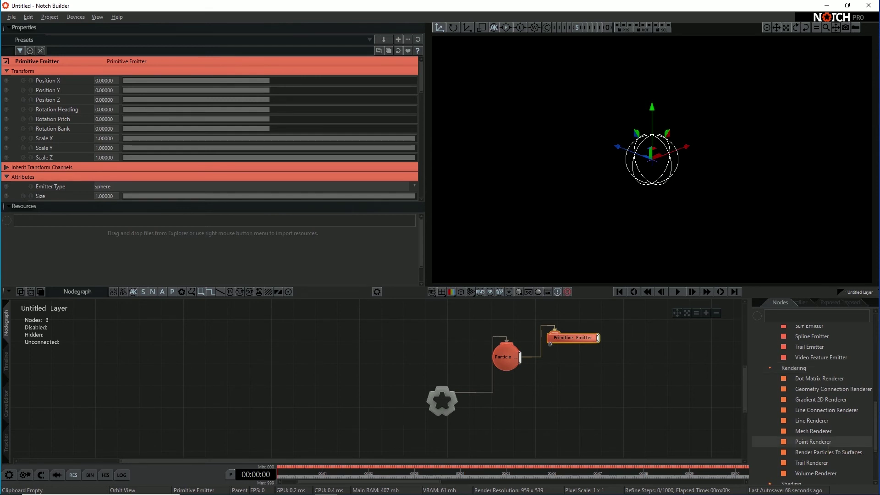
left_click_drag(824, 441, 562, 393)
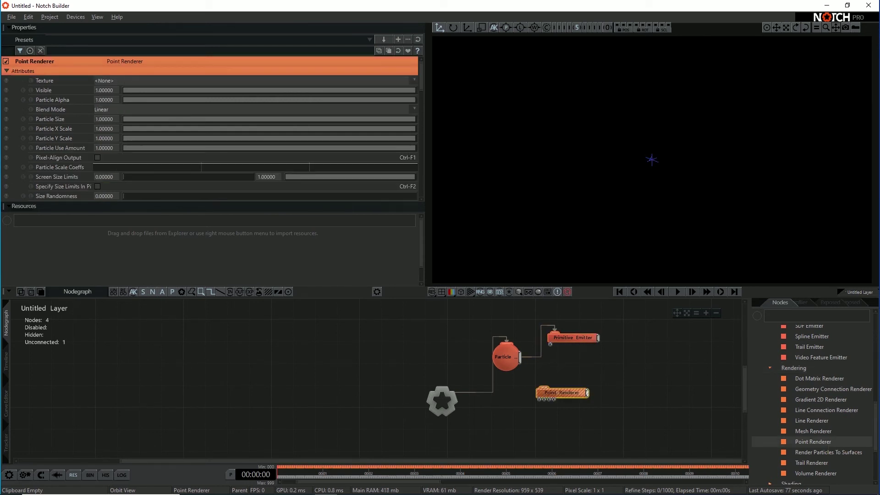
key("space")
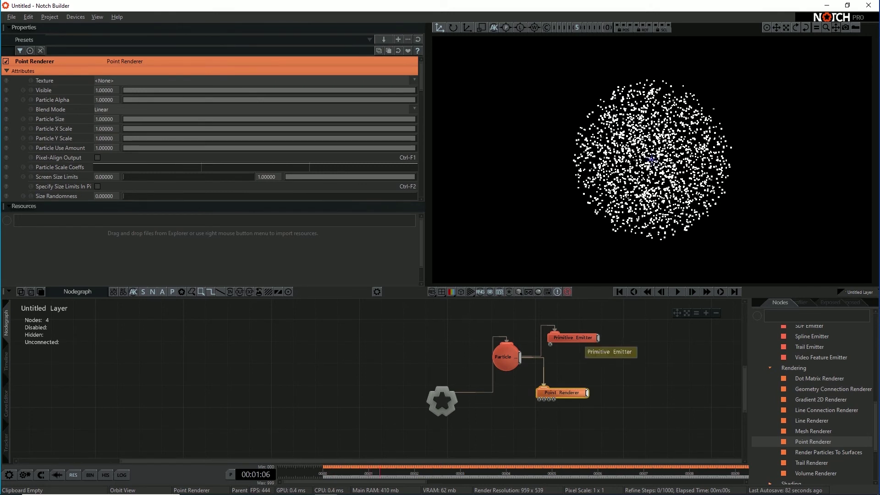
Set the Primitive Emitter's size to about 0.38 and enable Emit On Surface.
left_click(578, 338)
scroll(209, 138, "down", 5)
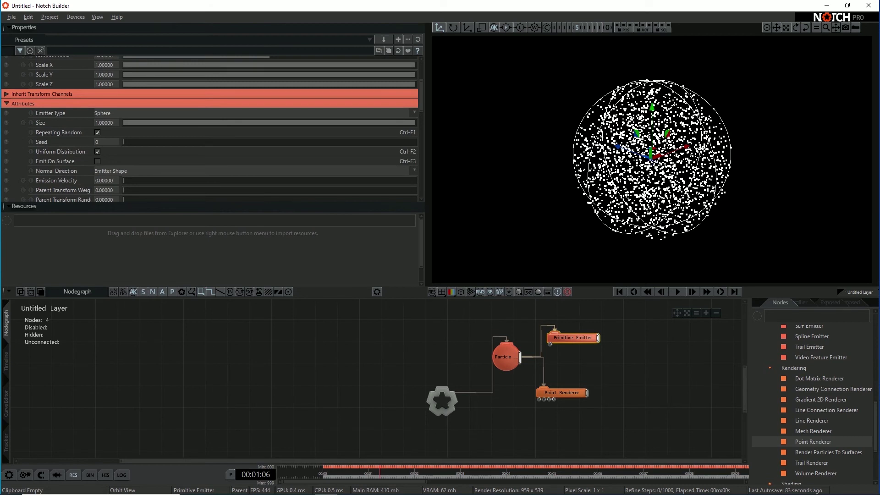
scroll(651, 159, "up", 1)
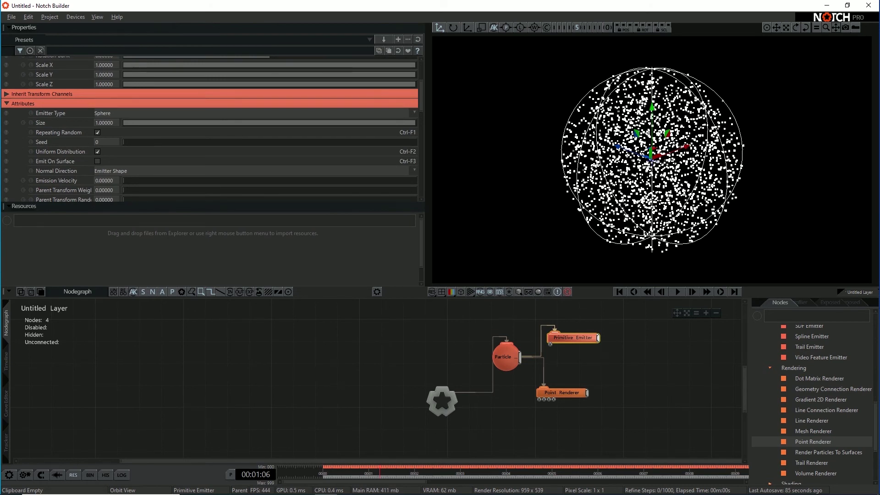
left_click_drag(298, 123, 235, 123)
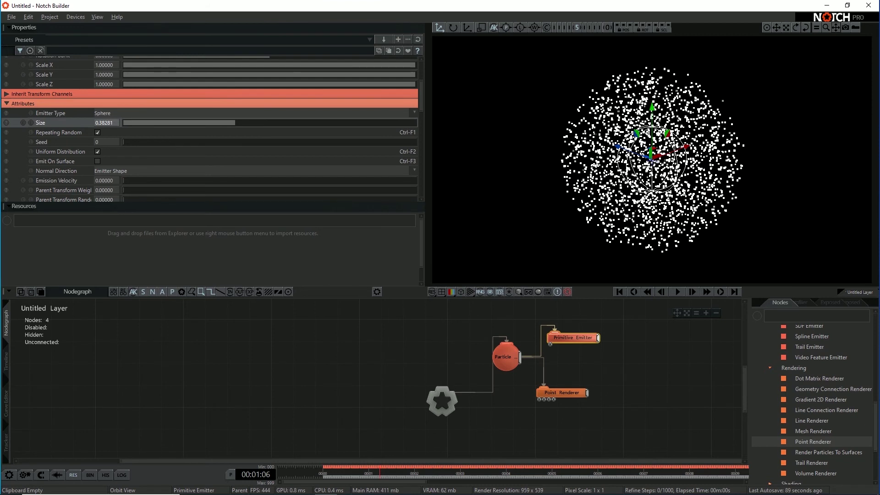
left_click(97, 161)
scroll(211, 129, "down", 1)
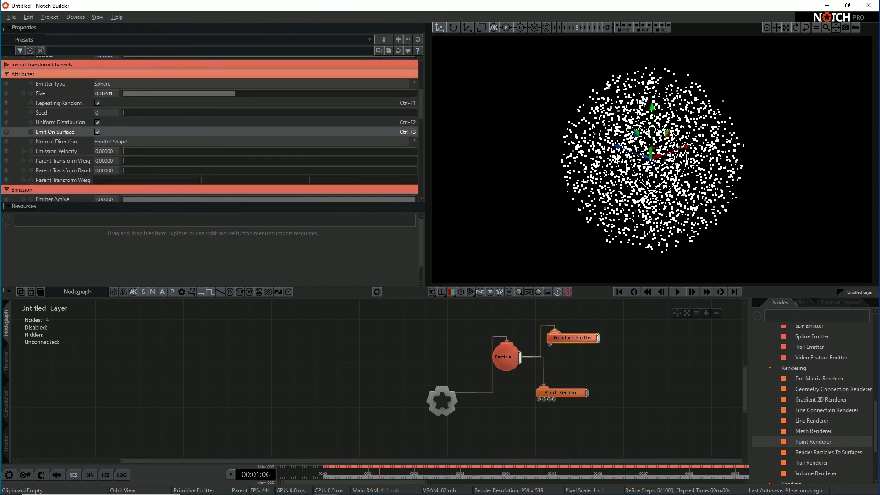
Replay the simulation from the start and inspect the emitted particle sphere up close.
key("Home")
key("space")
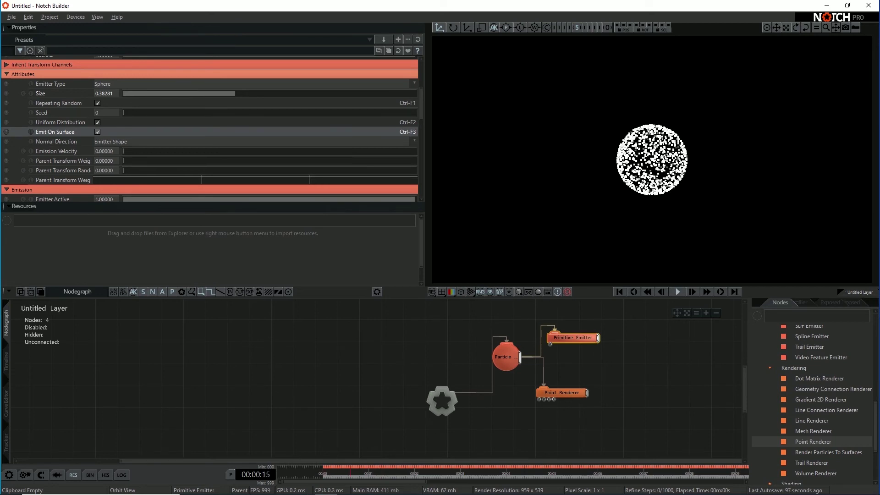
right_click_drag(651, 161, 624, 160)
scroll(651, 160, "down", 3)
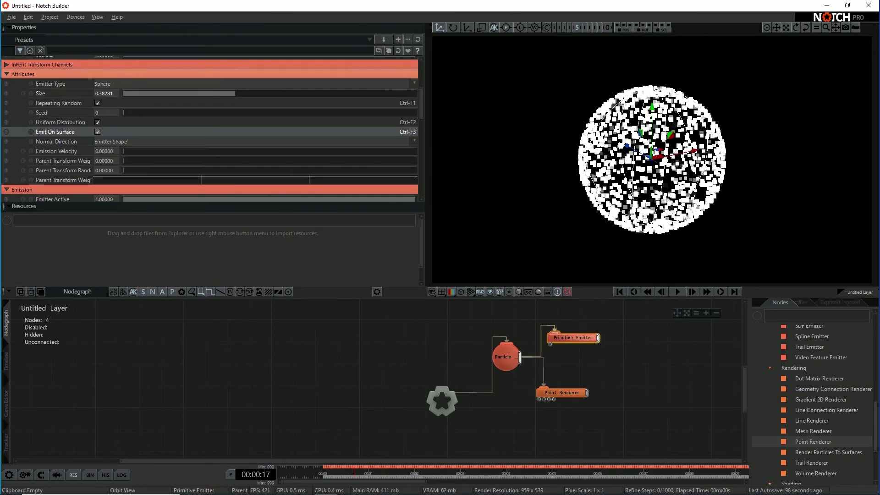
Set the Primitive Emitter's particle Life to 8 and disable respawning.
scroll(210, 128, "down", 5)
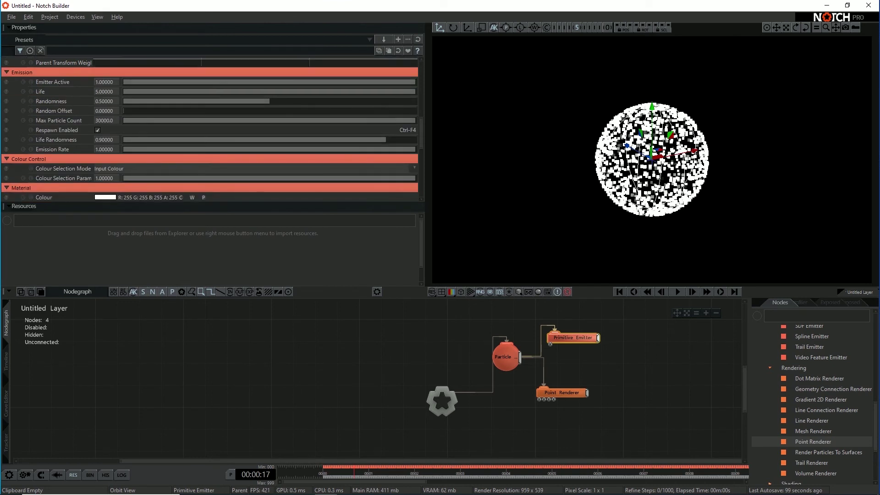
left_click(106, 92)
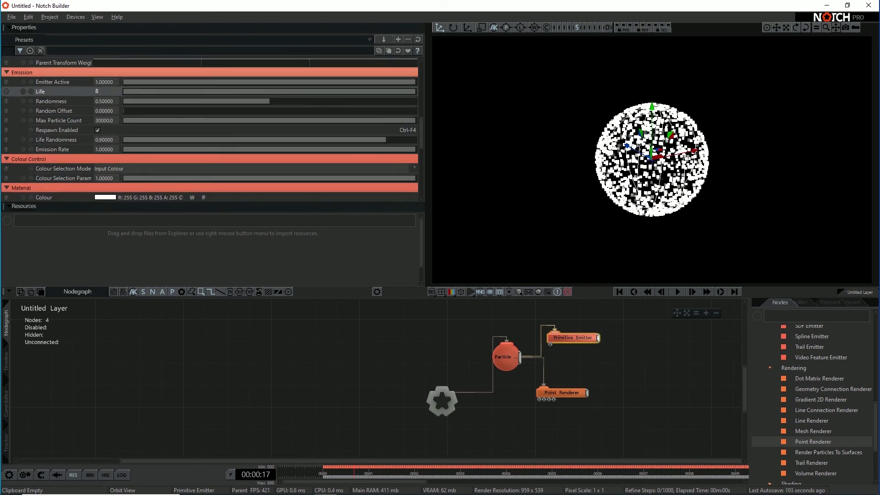
type("8")
key("Tab")
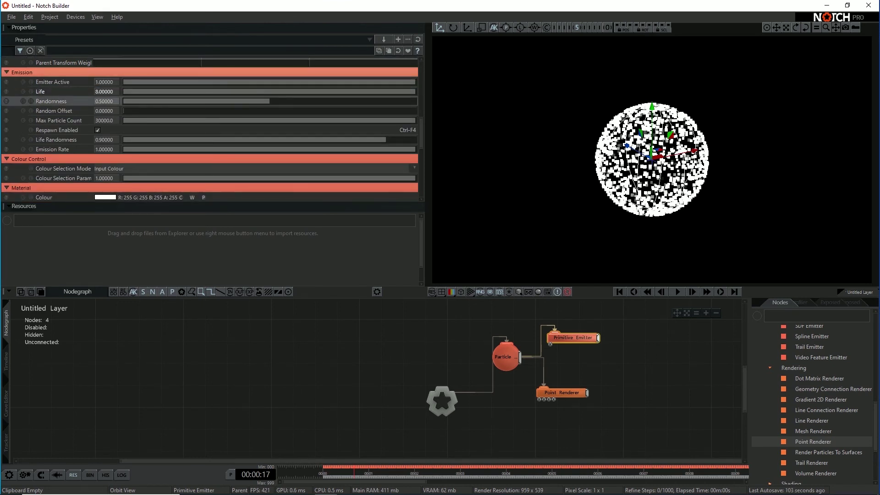
left_click(97, 130)
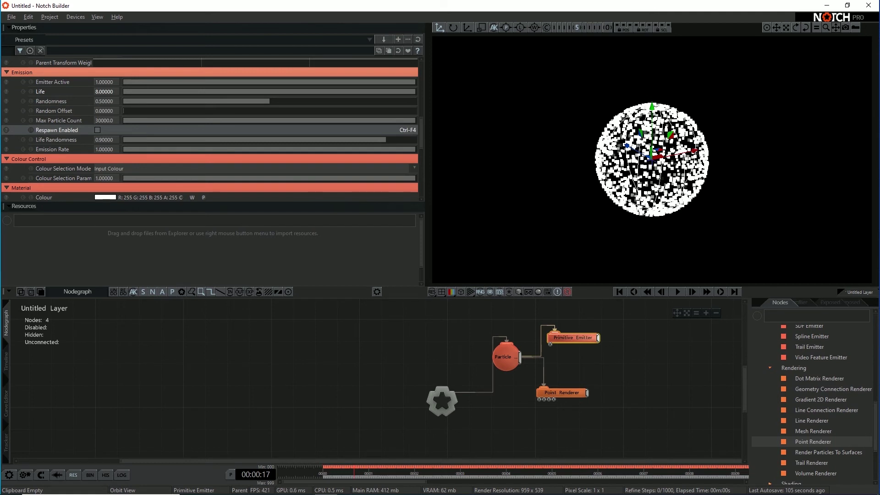
Set the Primitive Emitter's Life Randomness to 0 and its Emission Rate to 10.
left_click(123, 140)
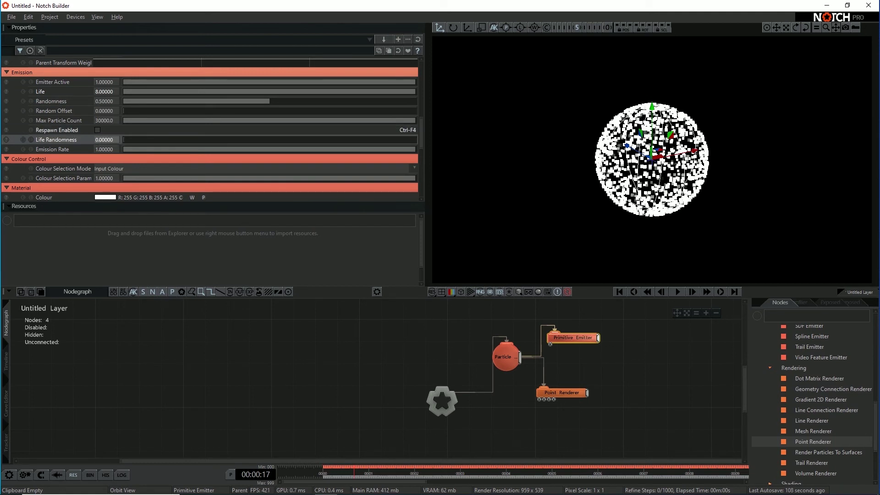
left_click(105, 150)
type("0")
key("Return")
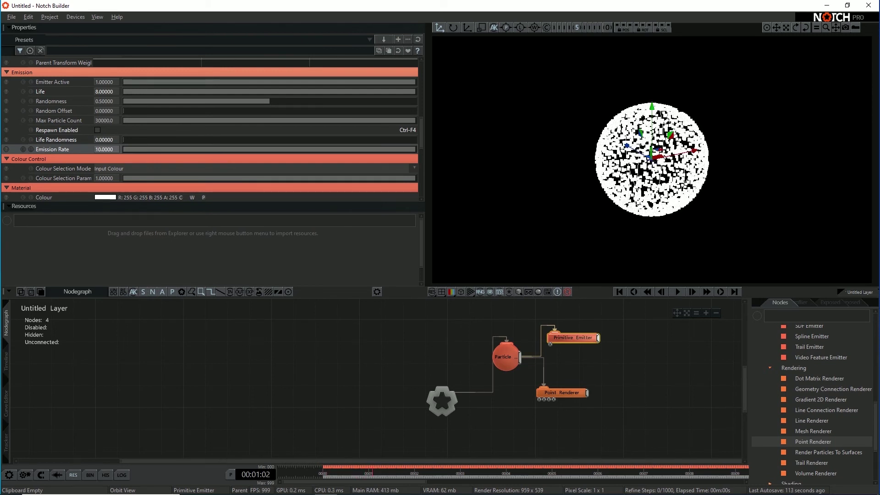
Set the emitter's Fade In Time to about 0.045 and its Fade Out Time to about 0.39.
scroll(211, 128, "down", 6)
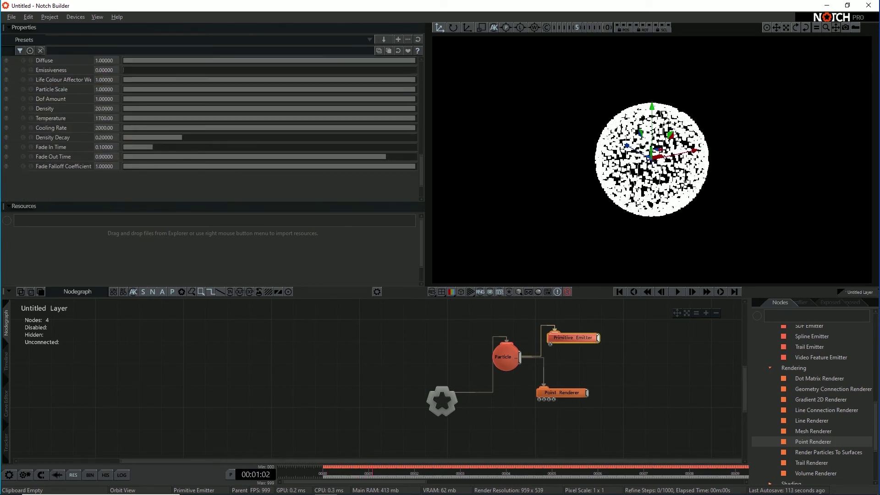
left_click_drag(153, 147, 139, 147)
left_click_drag(275, 157, 239, 157)
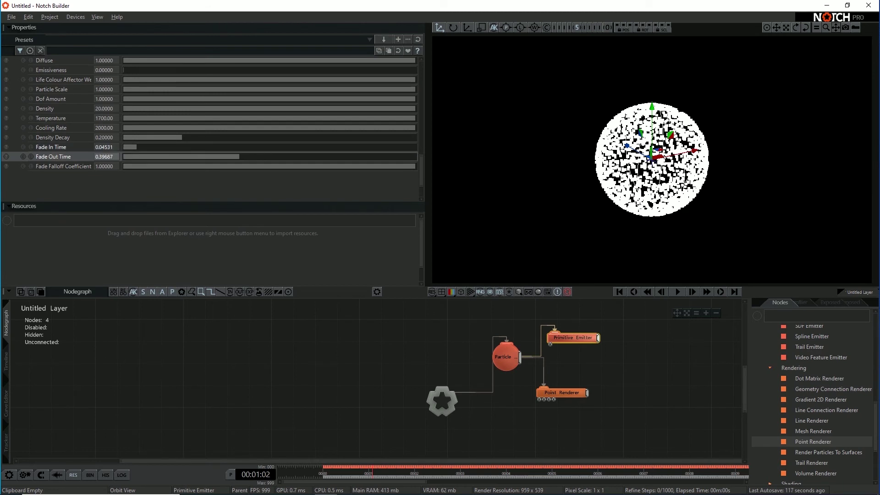
key("Return")
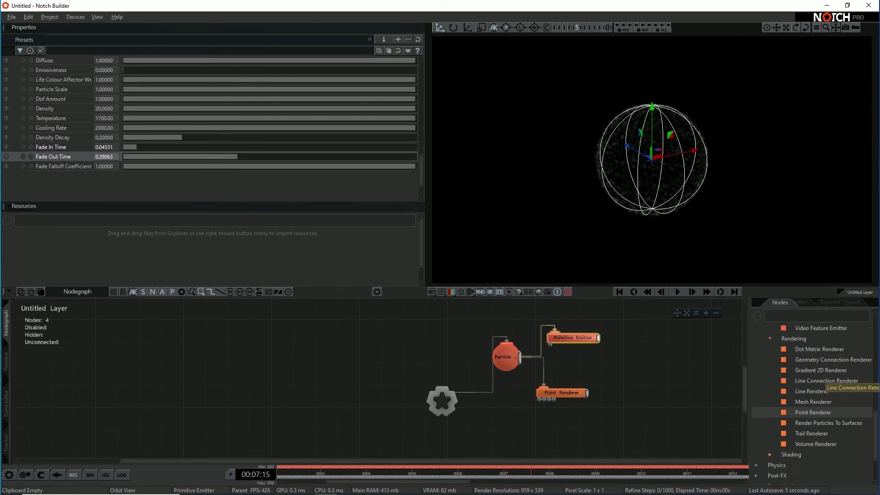
Add an SPH Affector node from the particle affectors to the nodegraph, between the Primitive Emitter and the Point Renderer.
scroll(820, 393, "up", 1)
scroll(820, 388, "up", 3)
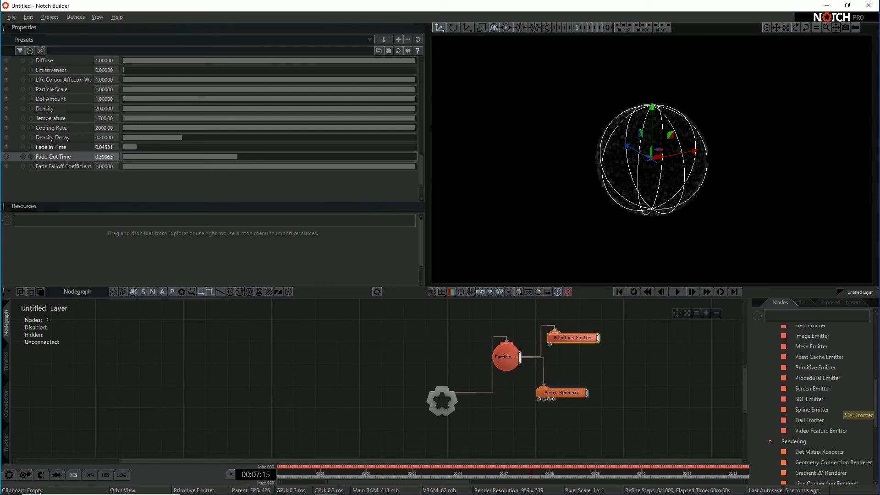
left_click(769, 344)
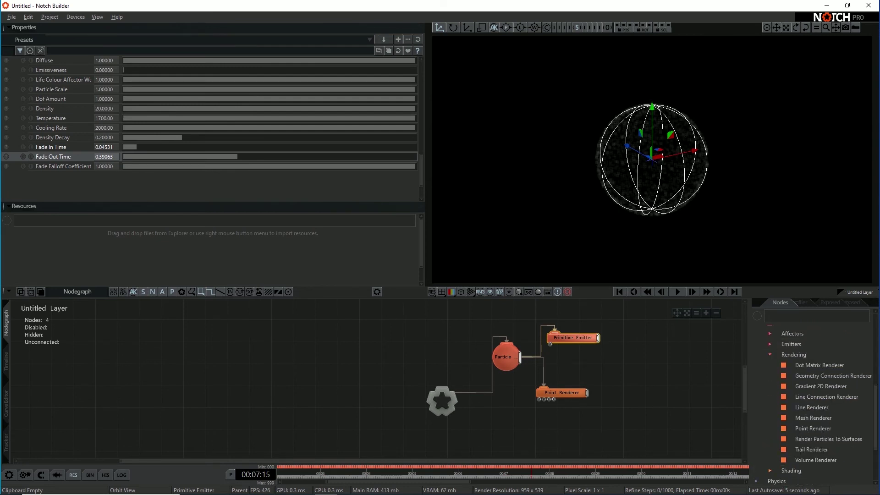
left_click(769, 333)
scroll(800, 376, "down", 1)
scroll(801, 394, "down", 2)
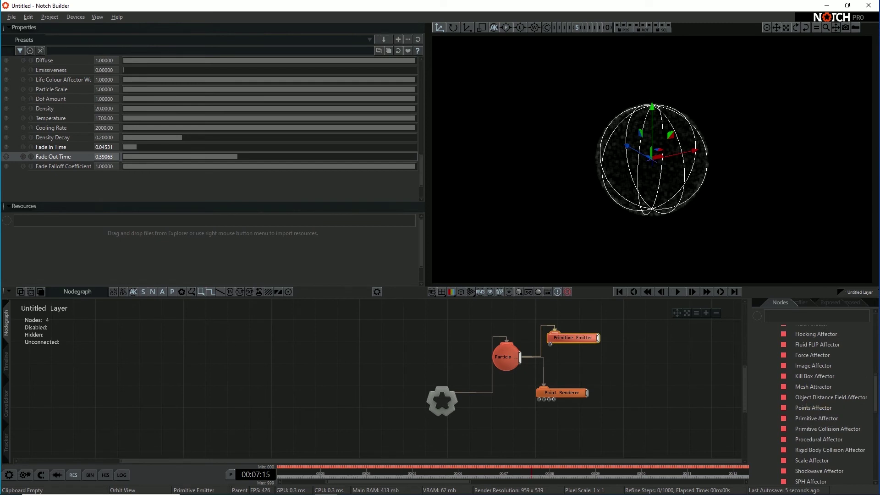
scroll(808, 430, "down", 2)
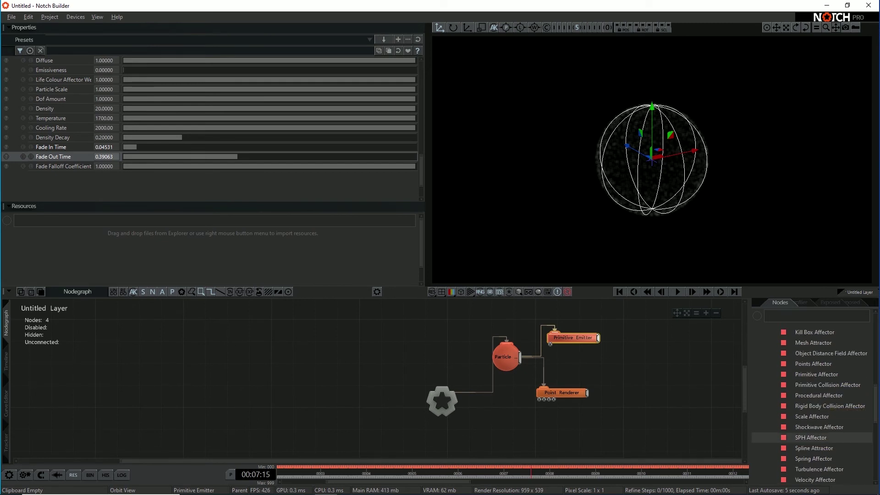
left_click_drag(810, 437, 594, 370)
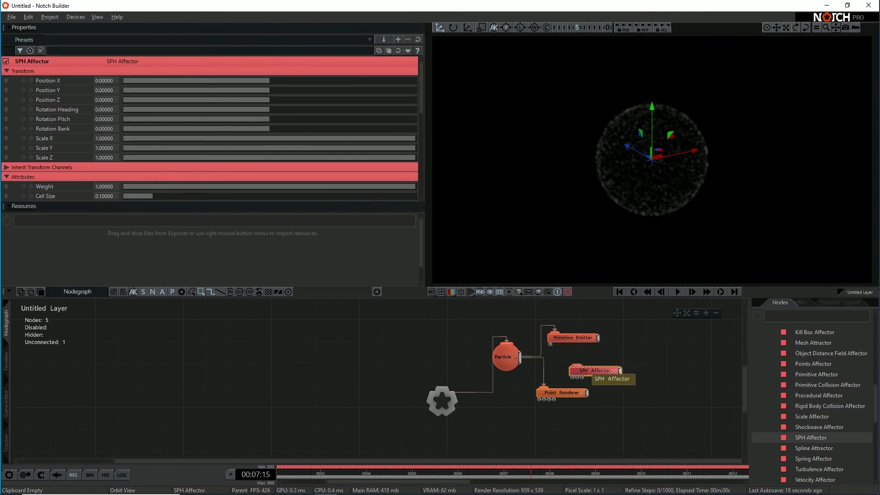
Connect the SPH Affector to the Particle Root and play the simulation from the start of the timeline.
double_click(594, 371)
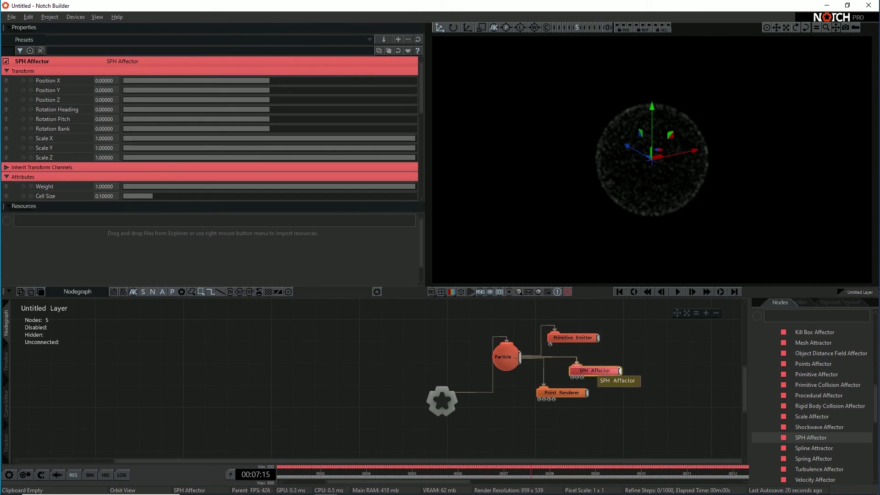
scroll(275, 137, "down", 2)
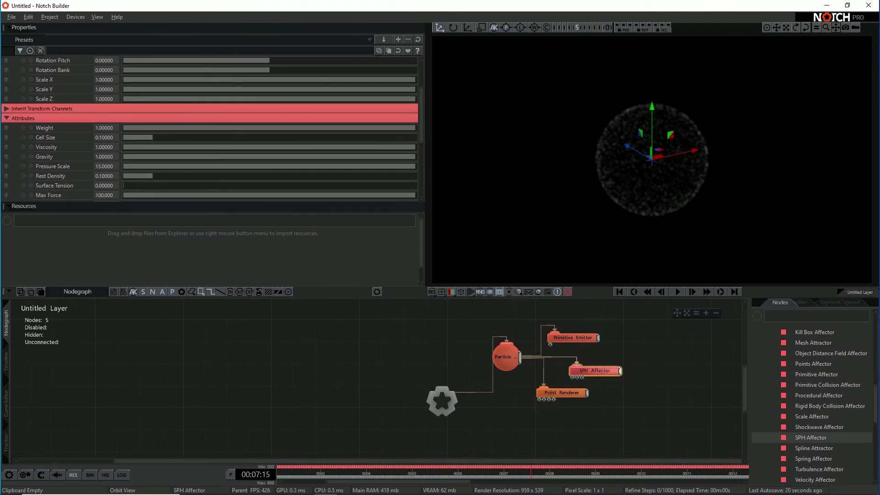
key("Home")
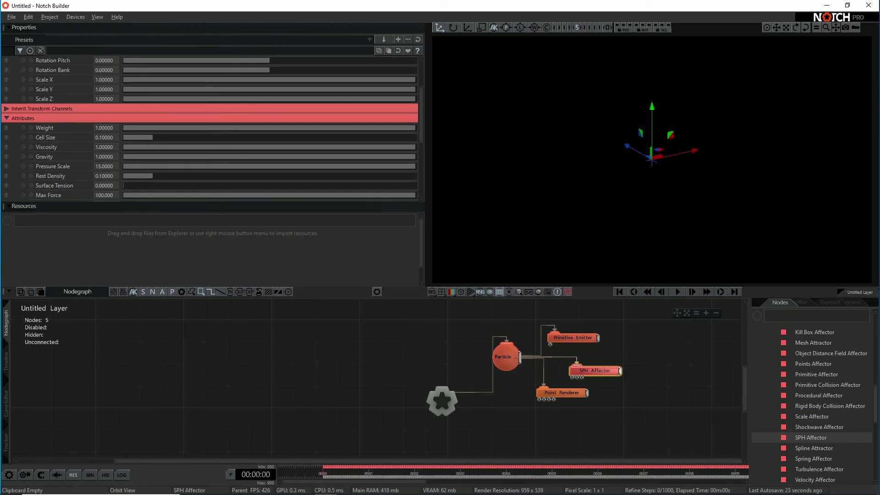
key("space")
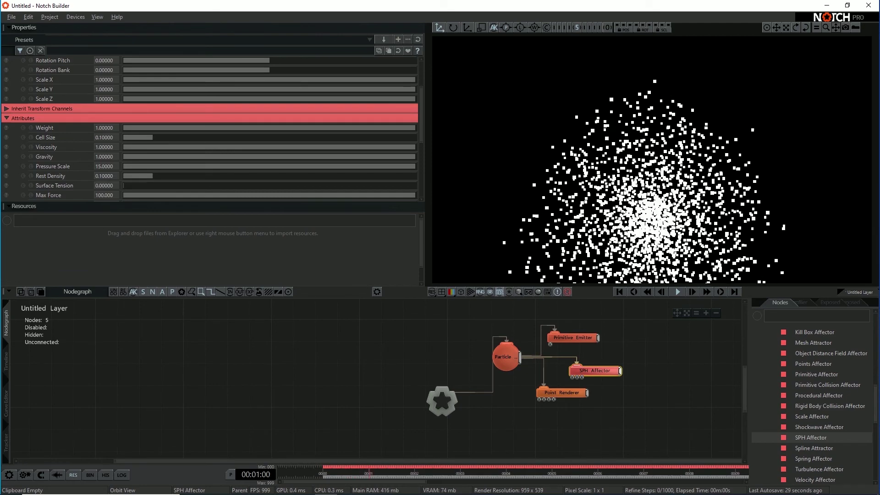
key("Home")
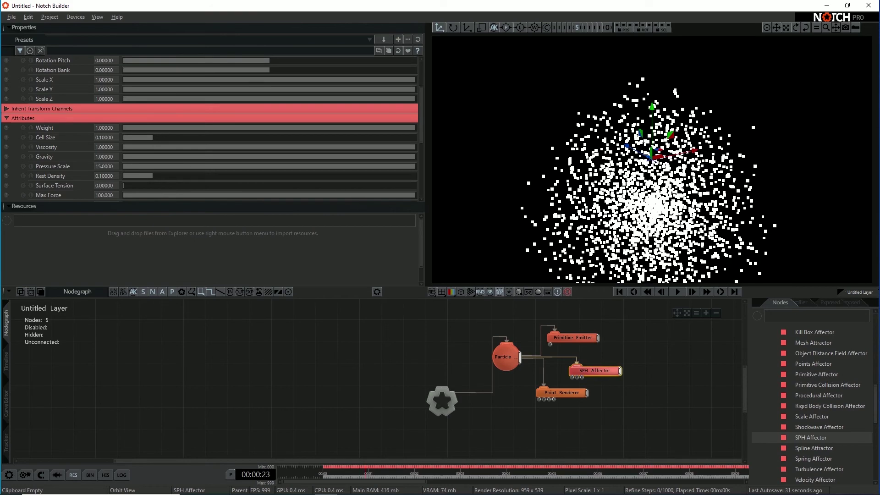
Set the SPH Affector's Gravity to 0 and its Pressure Scale to about 4.2.
left_click_drag(313, 156, 122, 157)
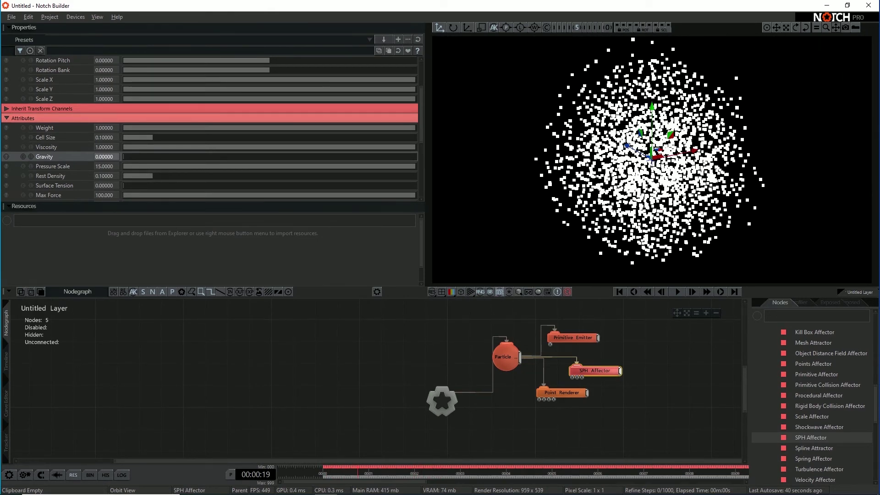
left_click_drag(305, 166, 204, 166)
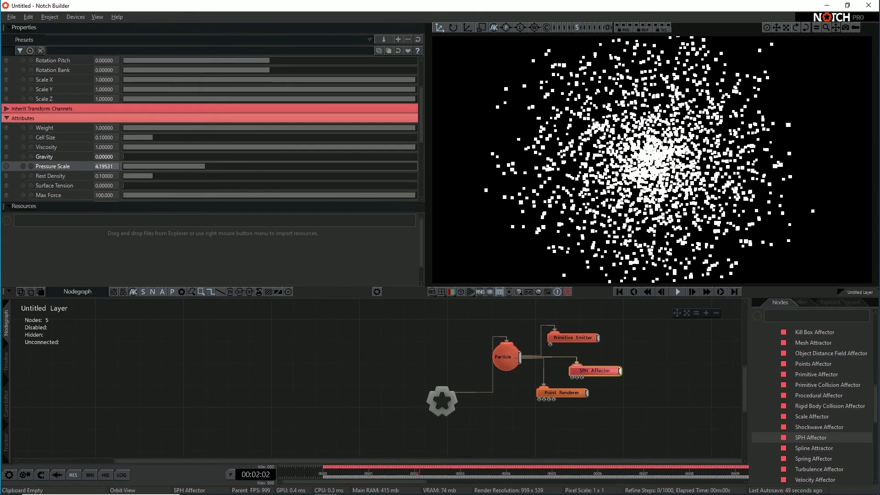
scroll(211, 138, "down", 1)
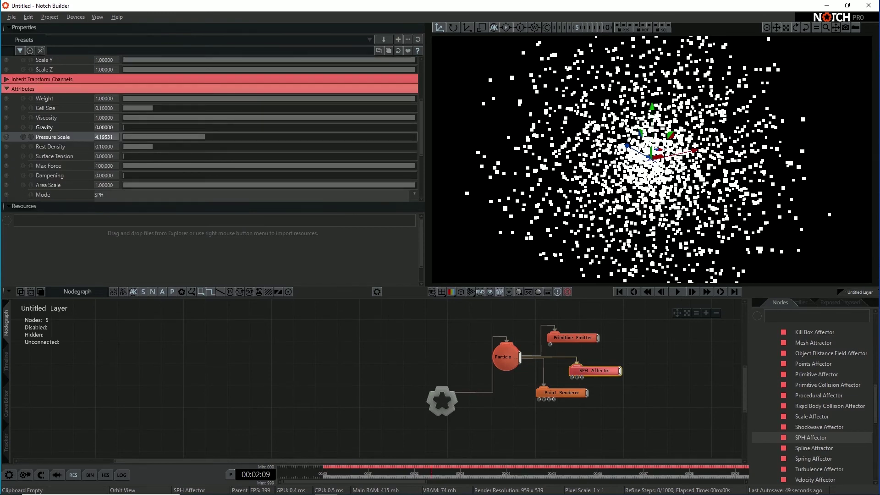
Try a Surface Tension of about 0.77 and a Pressure Scale of about 6.16 on the SPH Affector, replaying from the start.
left_click_drag(133, 156, 348, 156)
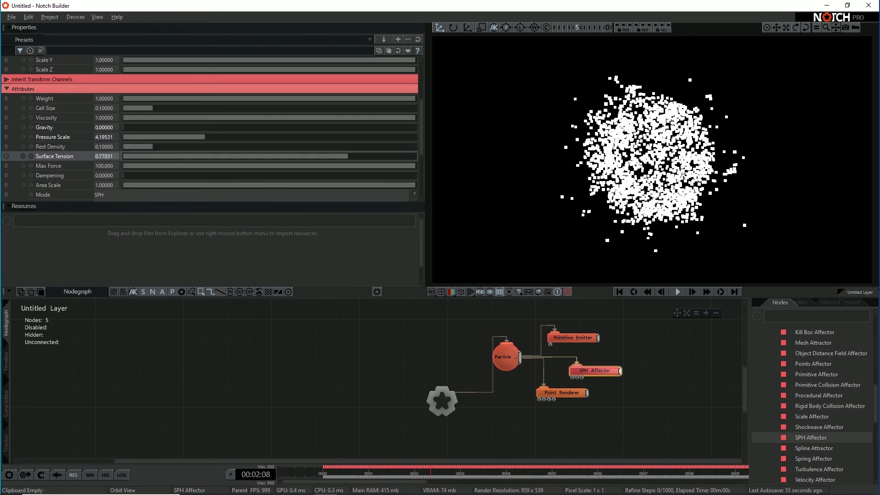
left_click_drag(205, 137, 243, 137)
key("Home")
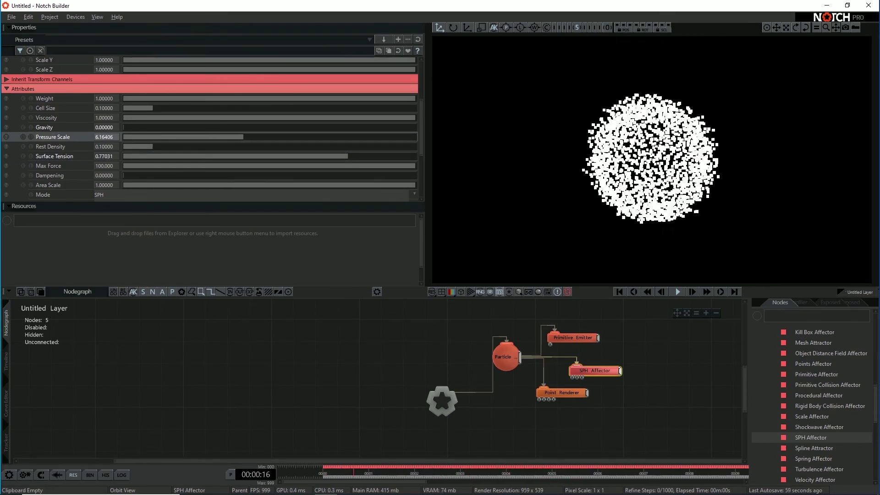
Set the SPH Affector's Surface Tension to about 0.456 and its Pressure Scale to about 4.66, then replay the simulation from the start.
left_click_drag(348, 156, 257, 157)
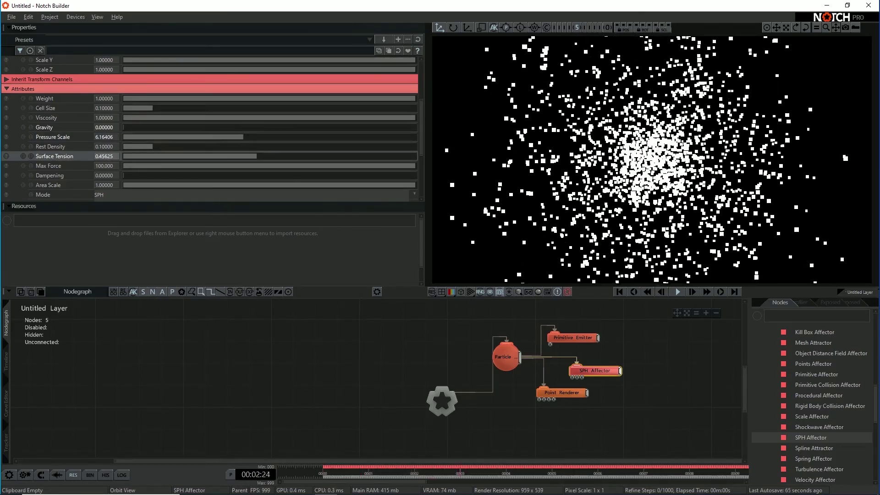
key("space")
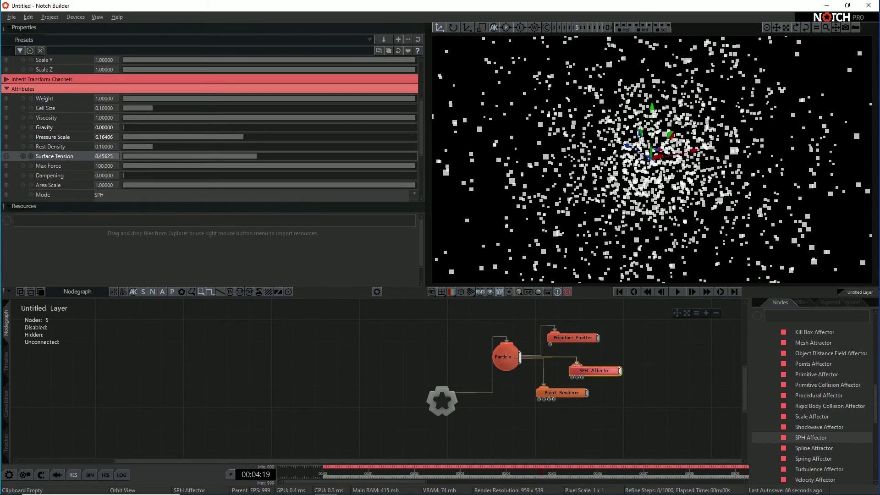
left_click_drag(243, 137, 214, 137)
key("Home")
key("space")
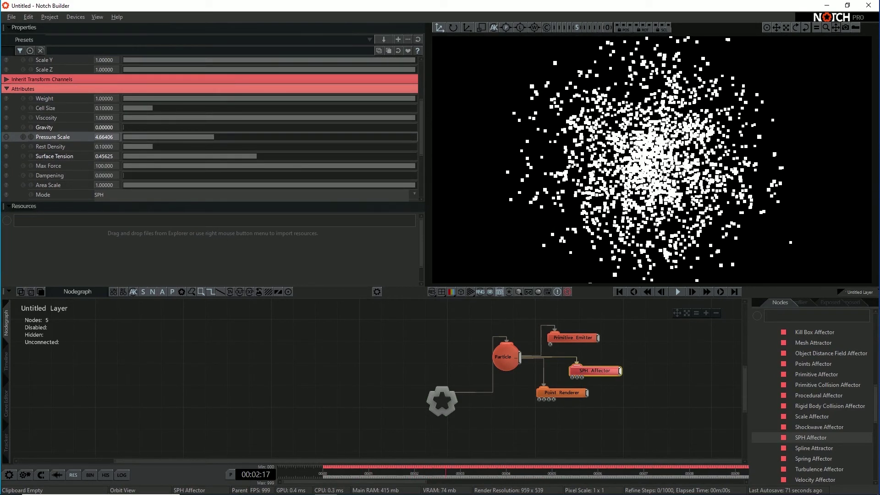
Set the SPH Affector's Cell Size to about 0.109 and pause the playback.
left_click_drag(152, 108, 190, 108)
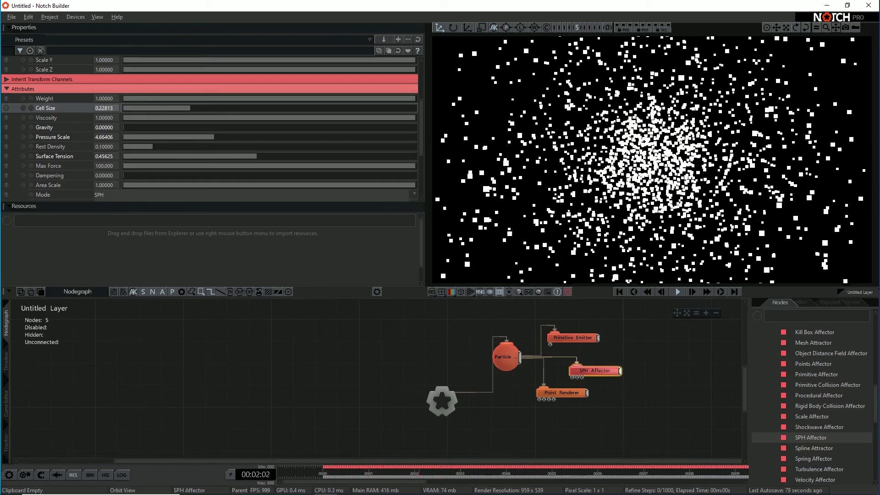
left_click_drag(190, 108, 156, 108)
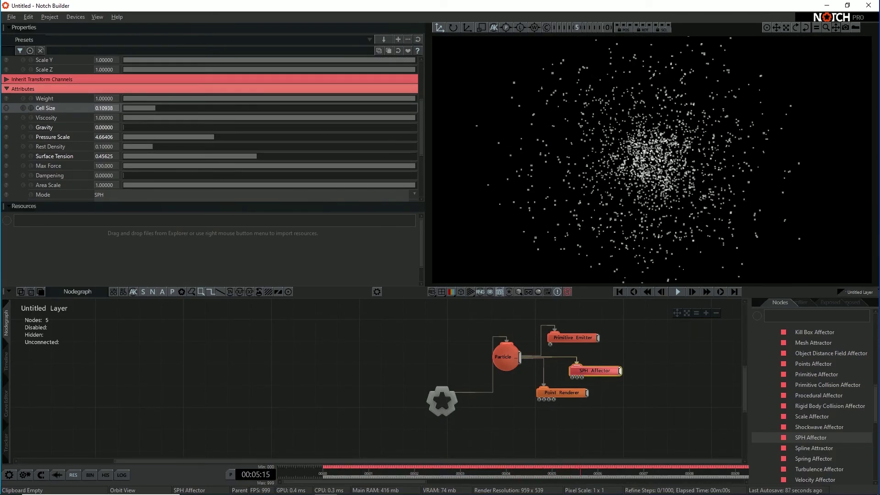
key("space")
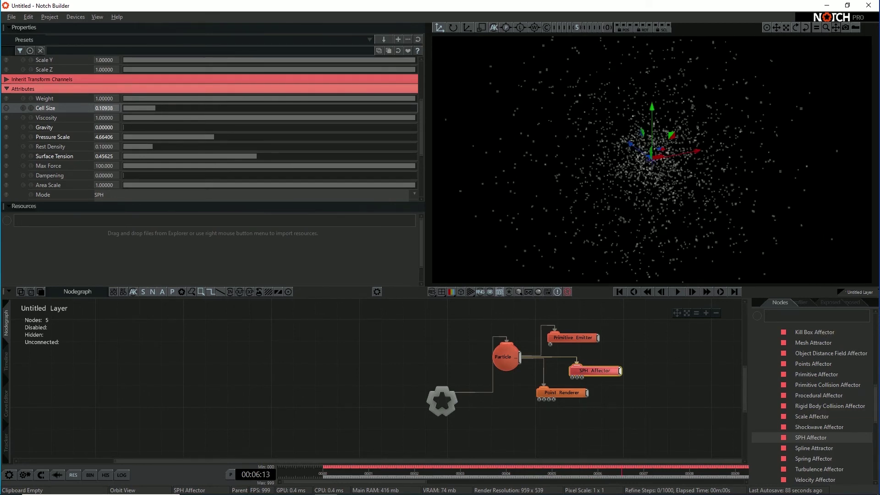
Add a Procedural Root node below the particle nodes and connect it to the layer's root node.
scroll(808, 364, "up", 5)
left_click(792, 377)
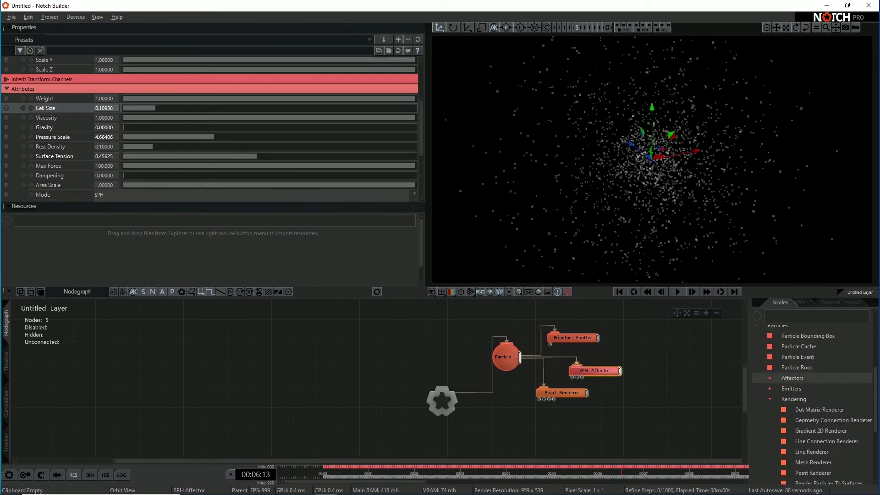
left_click(562, 393)
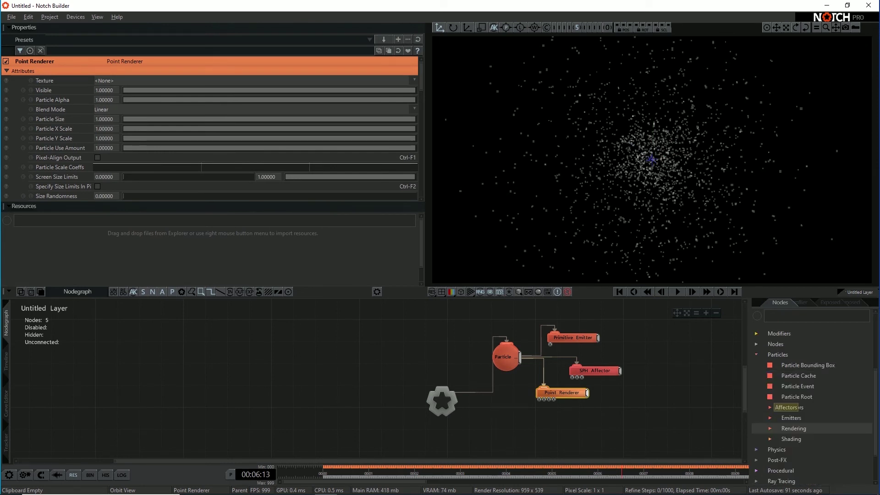
scroll(769, 393, "up", 1)
left_click(756, 370)
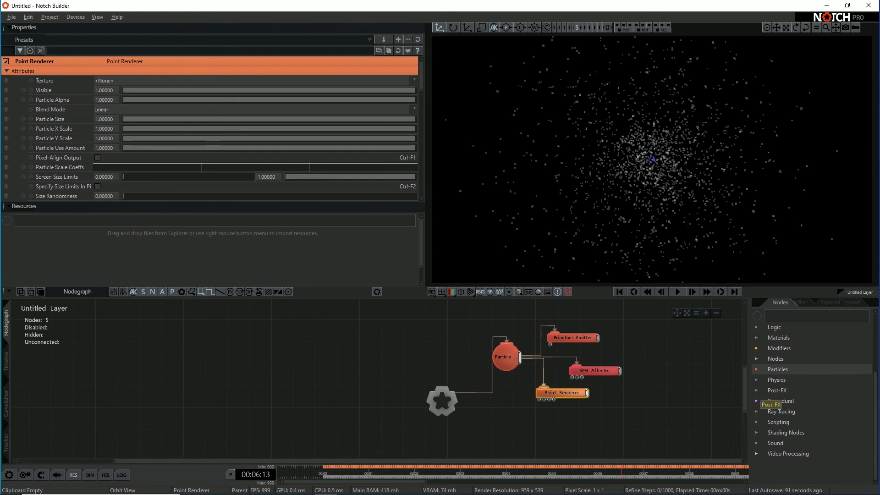
left_click(779, 401)
scroll(816, 390, "down", 2)
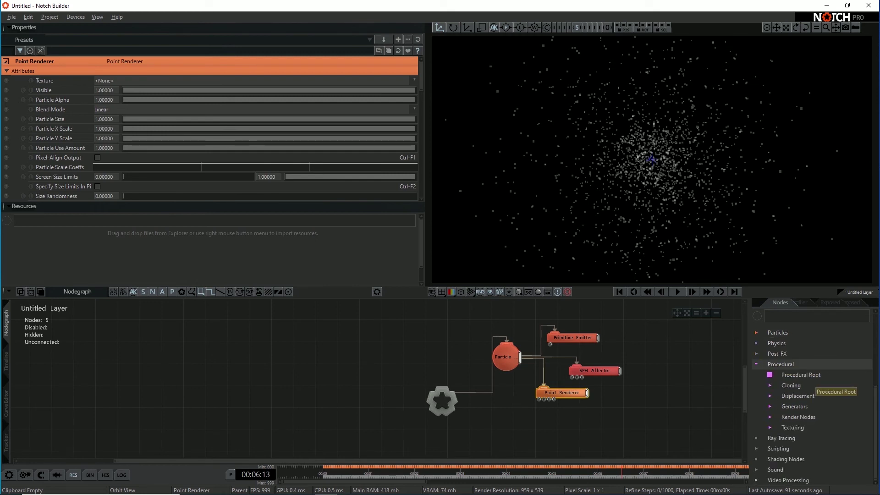
left_click(808, 375)
left_click_drag(807, 375, 495, 454)
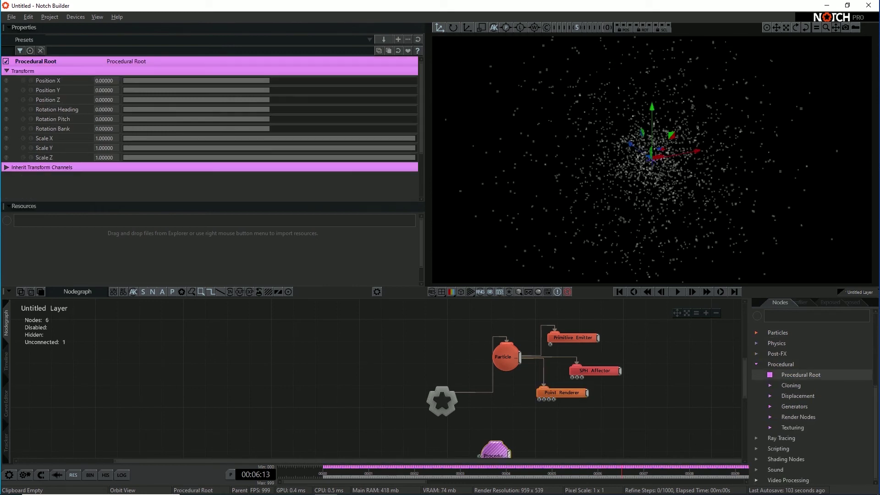
left_click_drag(454, 402, 495, 441)
middle_click_drag(517, 440, 518, 394)
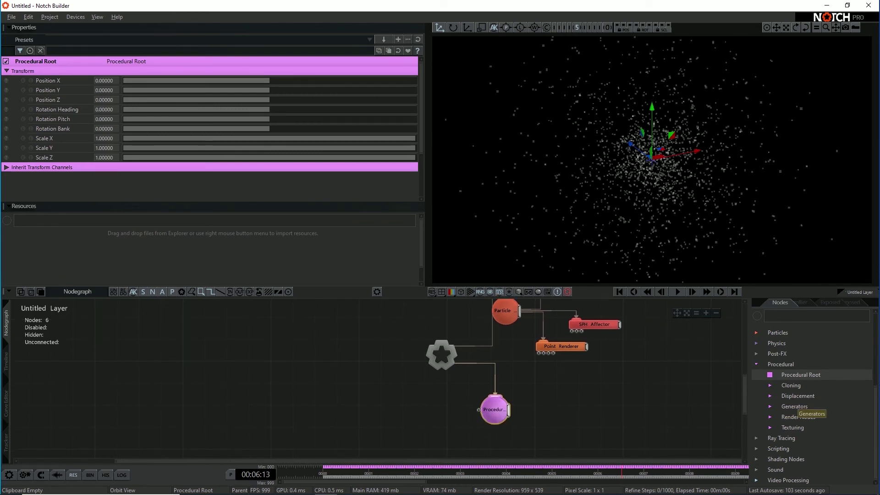
Add a Particles generator node from the procedural generators and connect it to the Procedural Root.
left_click(794, 406)
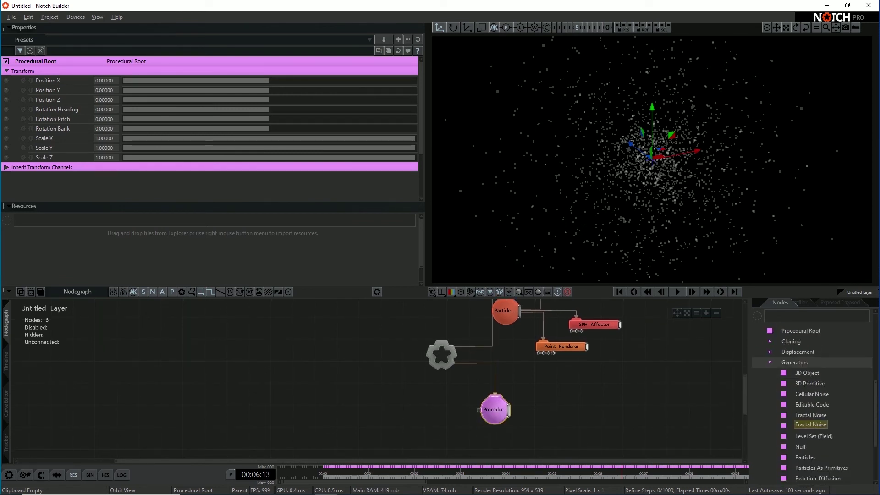
scroll(811, 440, "down", 1)
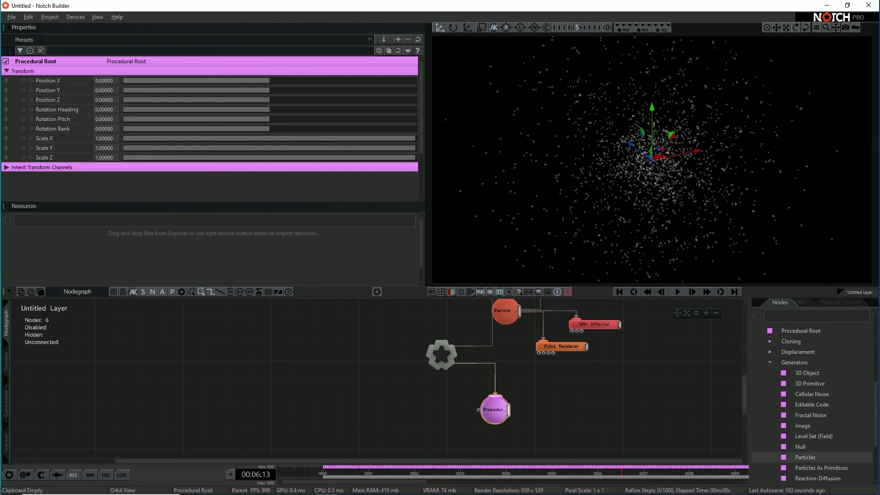
left_click_drag(805, 457, 508, 410)
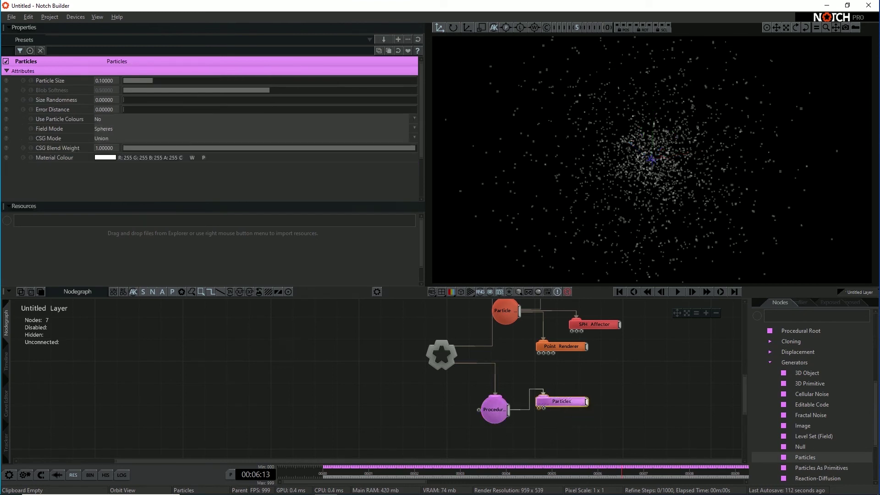
middle_click_drag(508, 409, 498, 422)
Connect the Particle Root's output to the particle input of the procedural Particles node.
left_click(487, 419)
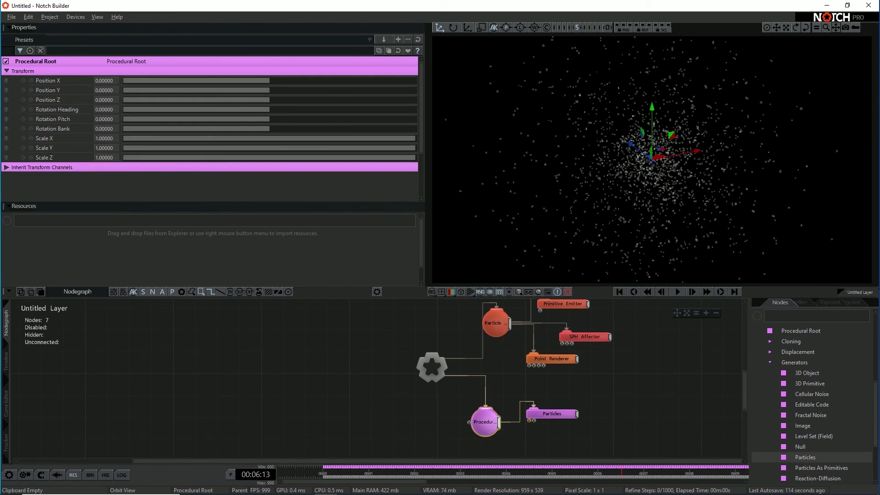
left_click_drag(510, 323, 529, 420)
middle_click_drag(527, 428, 522, 398)
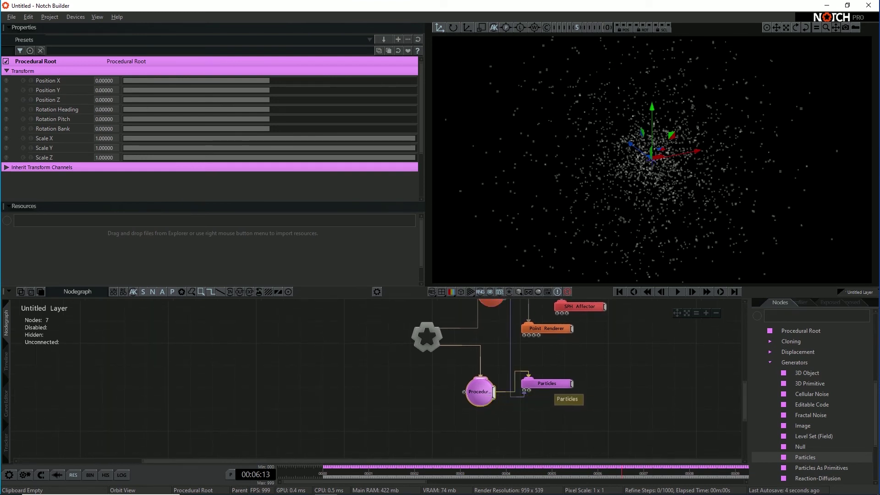
Add a Procedural Meshing node from the procedural render nodes, connected to the Procedural Root.
left_click(552, 384)
scroll(806, 457, "down", 3)
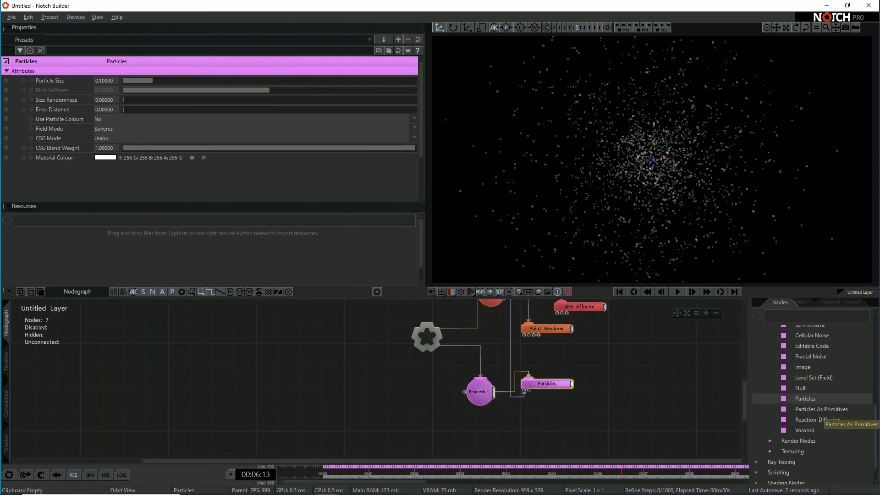
left_click(798, 403)
scroll(806, 403, "down", 1)
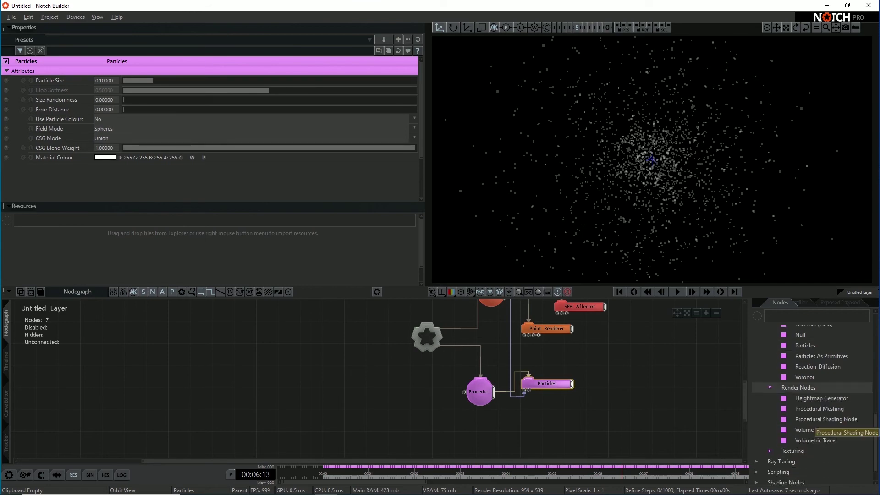
double_click(819, 408)
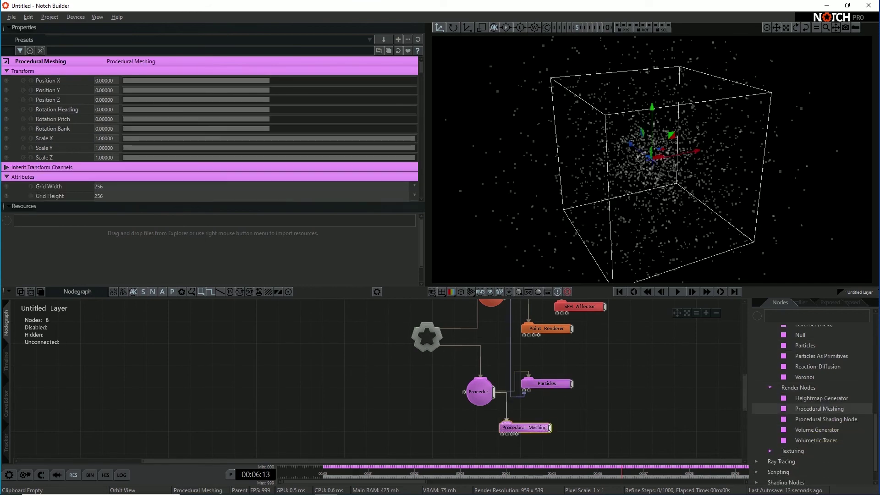
Switch the viewport display to Normals and inspect the meshed particles up close.
right_click_drag(641, 183, 630, 169)
left_click(451, 292)
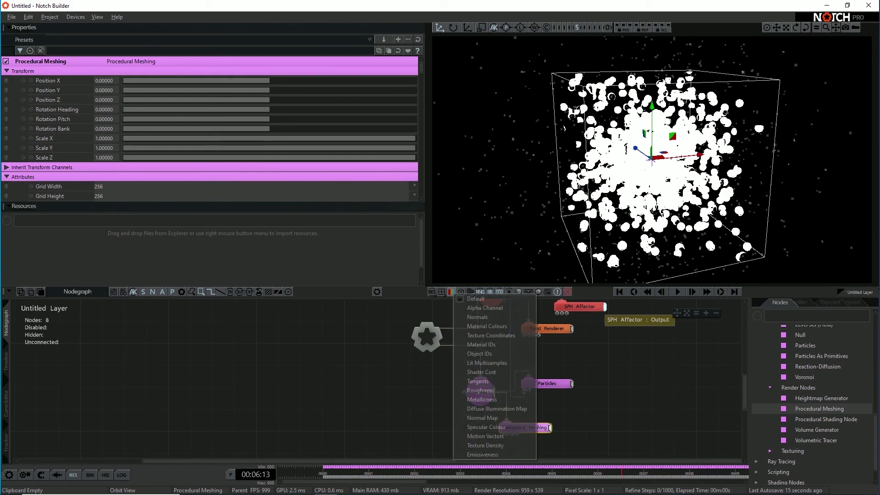
left_click(477, 317)
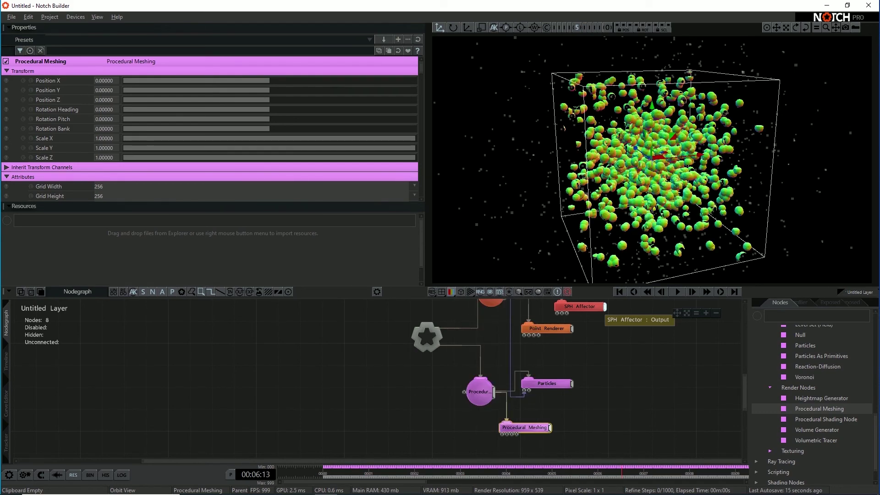
right_click_drag(650, 160, 619, 165)
scroll(652, 160, "up", 5)
scroll(652, 159, "up", 5)
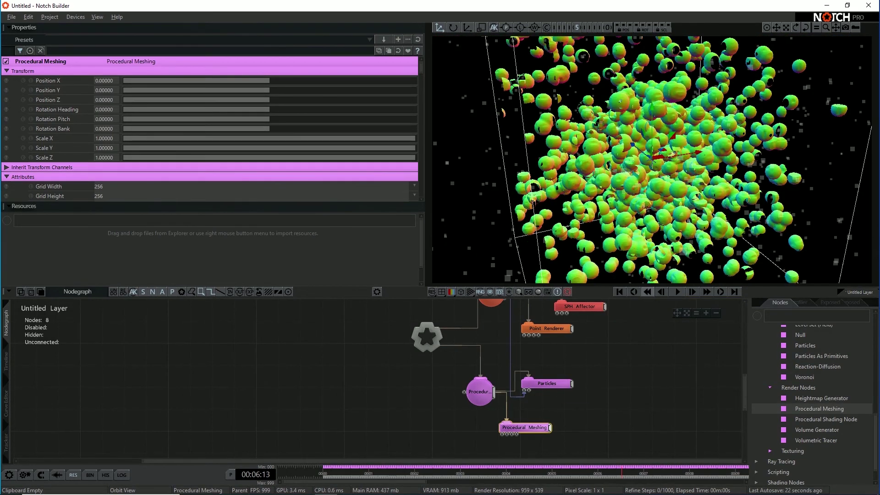
Disable the Point Renderer node so only the procedural mesh is rendered.
middle_click_drag(575, 355, 559, 388)
left_click(530, 361)
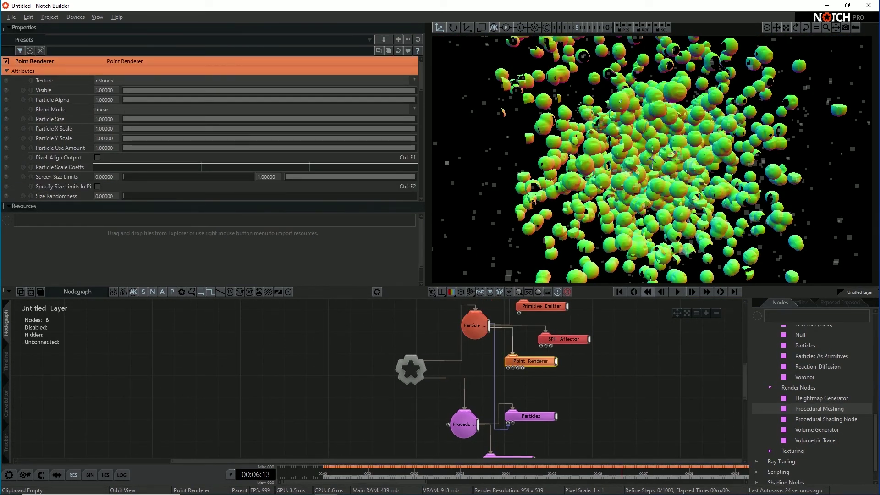
key("d")
scroll(823, 395, "up", 8)
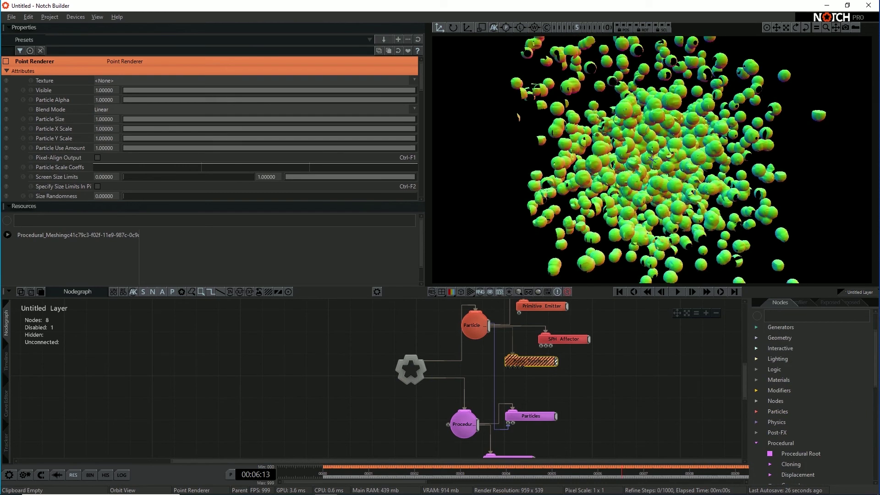
Add a Bounding Box geometry node to the nodegraph beside the Procedural Root.
scroll(770, 364, "up", 4)
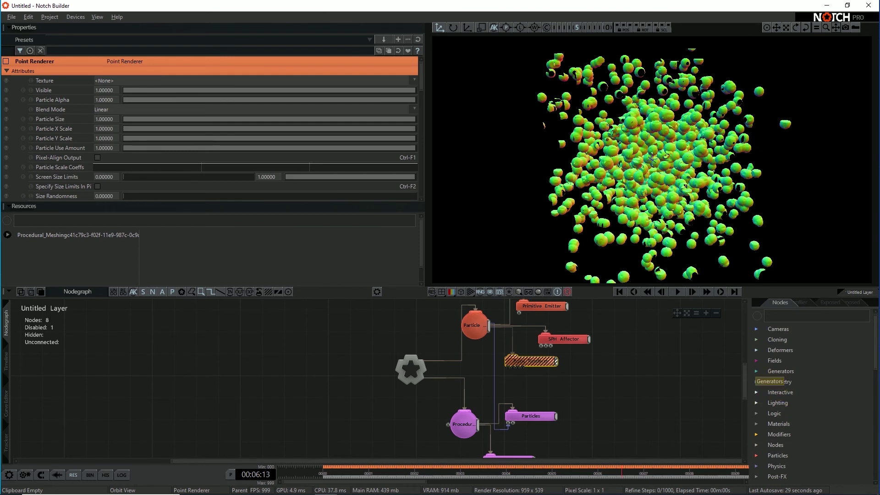
left_click(756, 384)
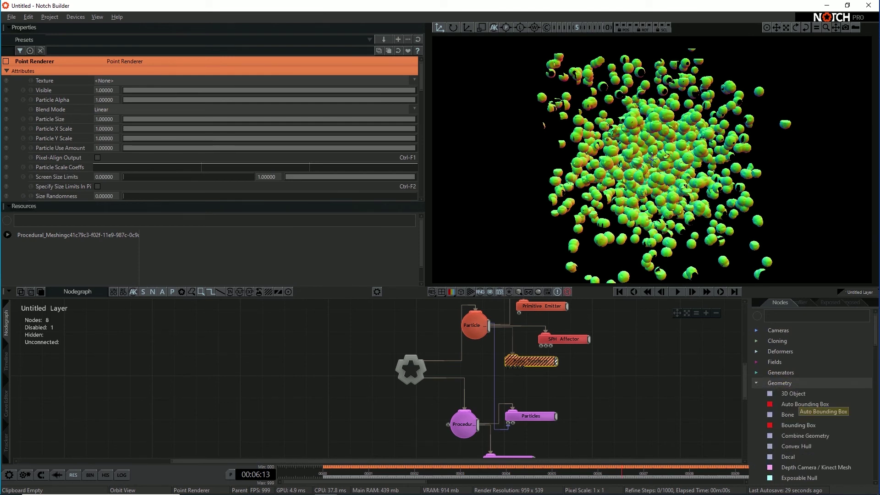
left_click_drag(793, 425, 369, 425)
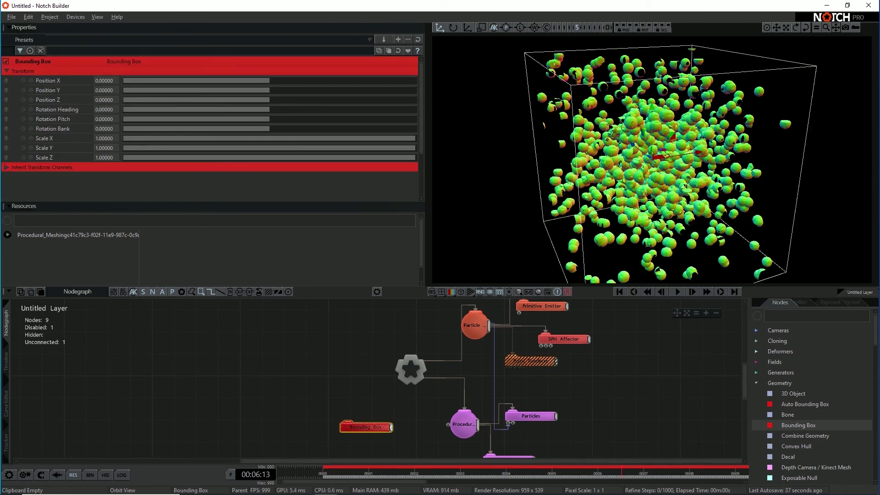
Connect the Bounding Box output to the bounding box inputs of the Procedural Root and the procedural Particles node.
middle_click_drag(369, 425, 388, 367)
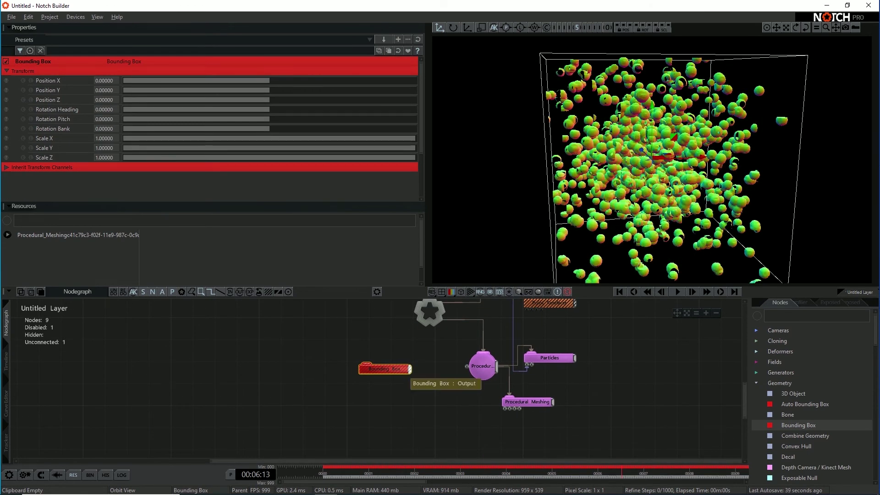
left_click_drag(410, 369, 466, 366)
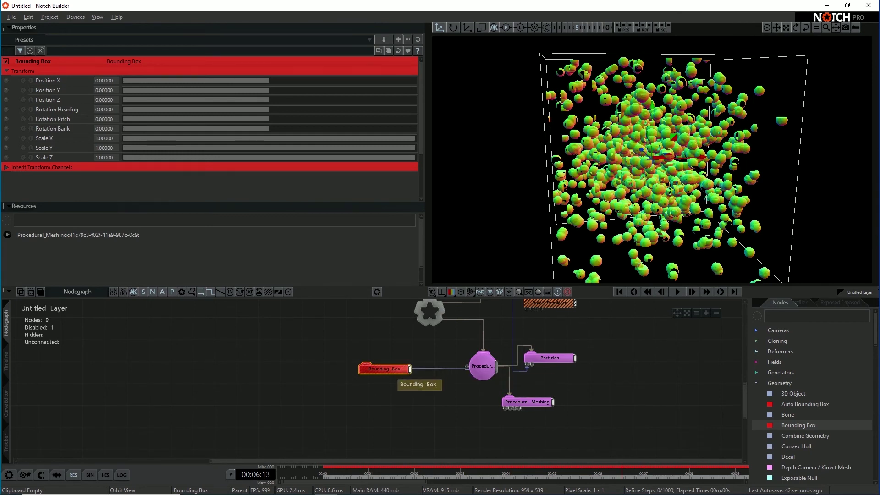
left_click_drag(410, 369, 530, 366)
left_click_drag(392, 369, 394, 380)
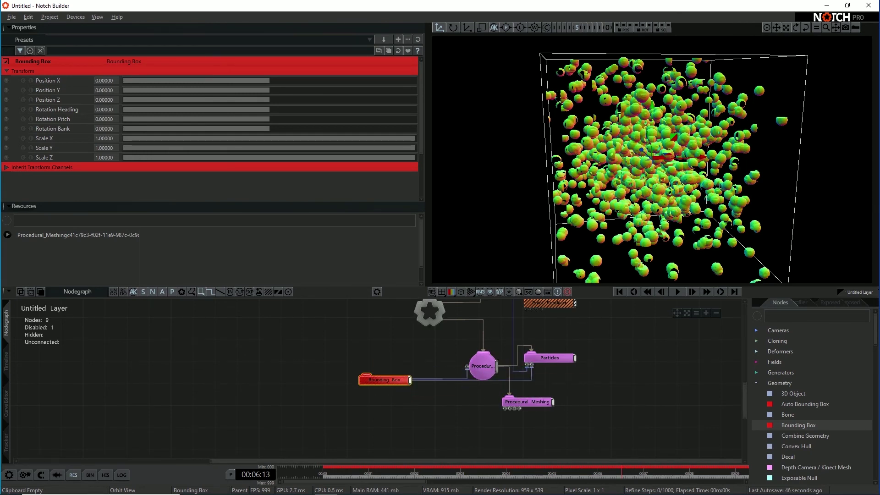
Scale the Bounding Box uniformly to about 2.05 and play the timeline to check the enlarged meshing area.
scroll(651, 160, "down", 3)
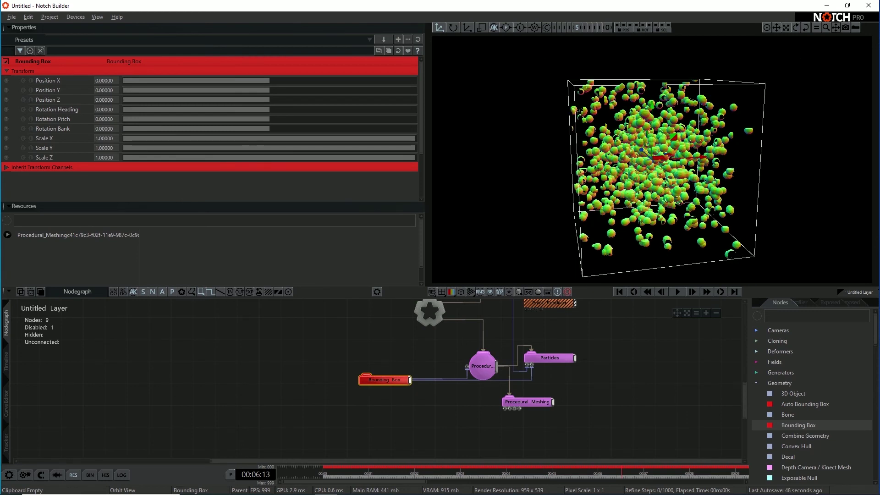
left_click(481, 27)
left_click_drag(651, 159, 700, 156)
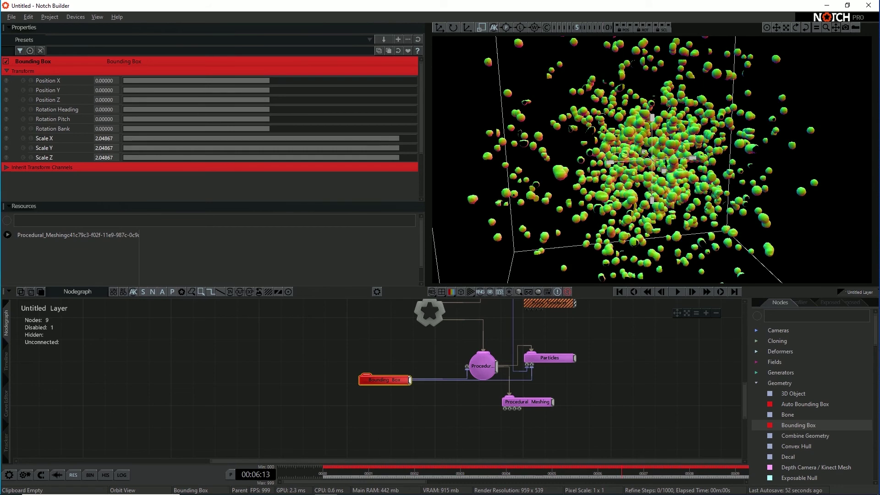
scroll(651, 160, "down", 2)
right_click_drag(652, 160, 682, 172)
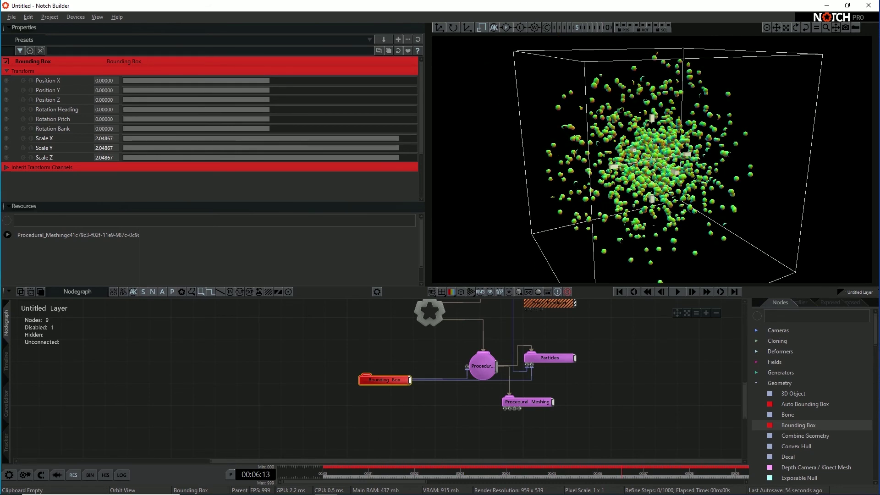
key("ctrl+space")
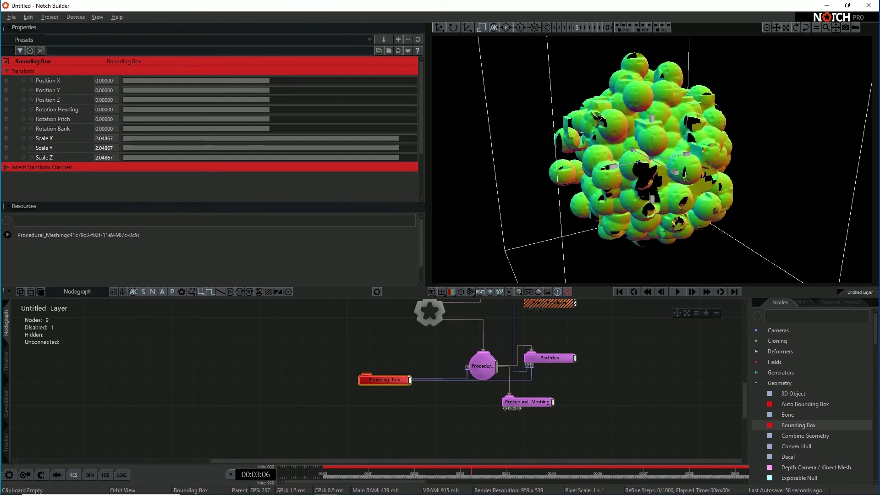
Set the procedural Particles node's Particle Size to about 0.041 and its Field Mode to Blobs.
left_click(549, 358)
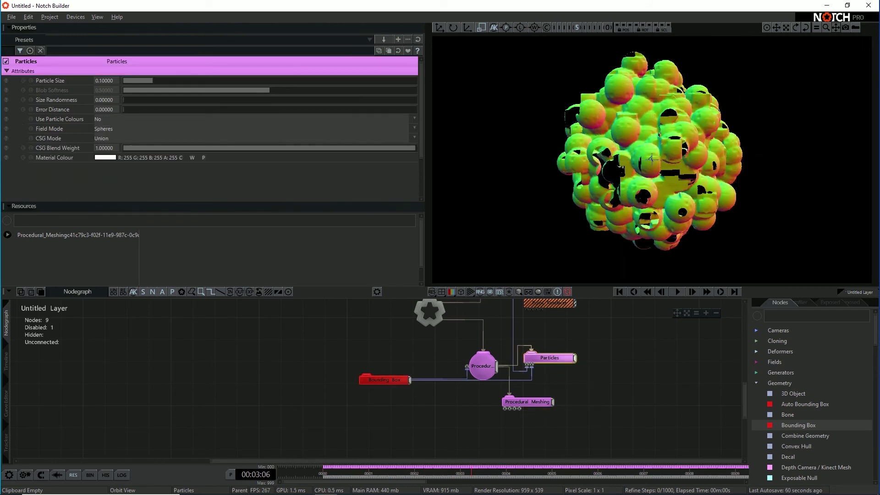
left_click_drag(152, 81, 133, 81)
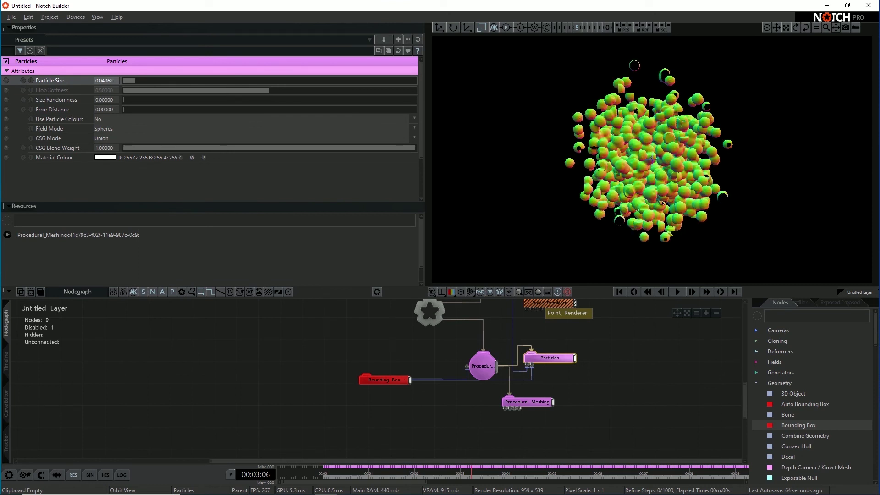
left_click(137, 129)
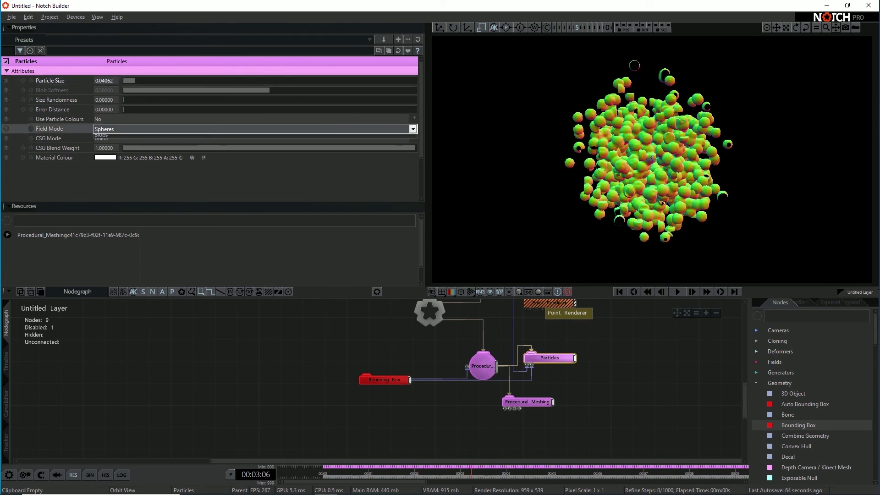
left_click(137, 145)
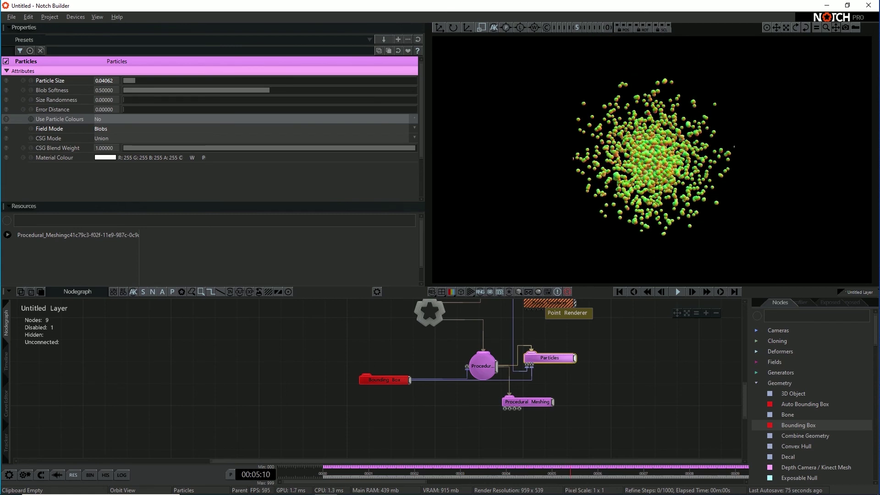
Set the Particles node's Size Randomness to about 0.42, and both Blob Softness and Error Distance to 1.
mouse_move(263, 100)
left_mouse_down()
mouse_move(368, 100)
mouse_move(247, 100)
left_mouse_up()
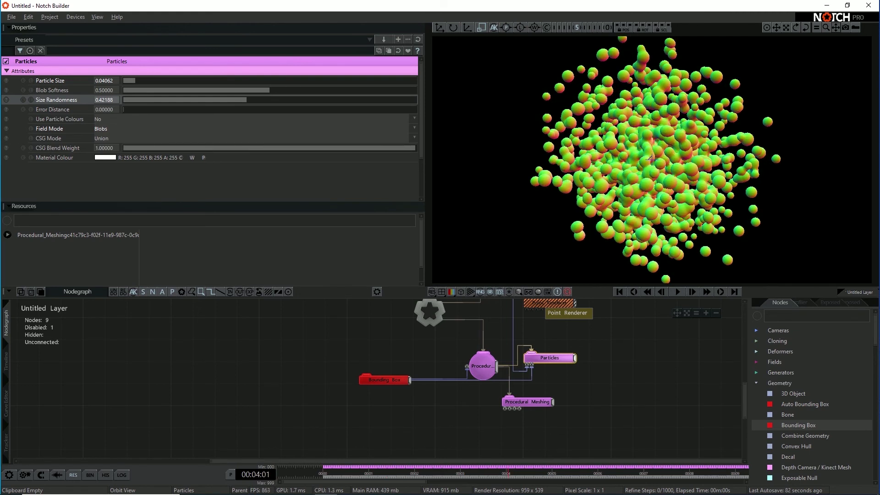
left_click_drag(273, 90, 416, 90)
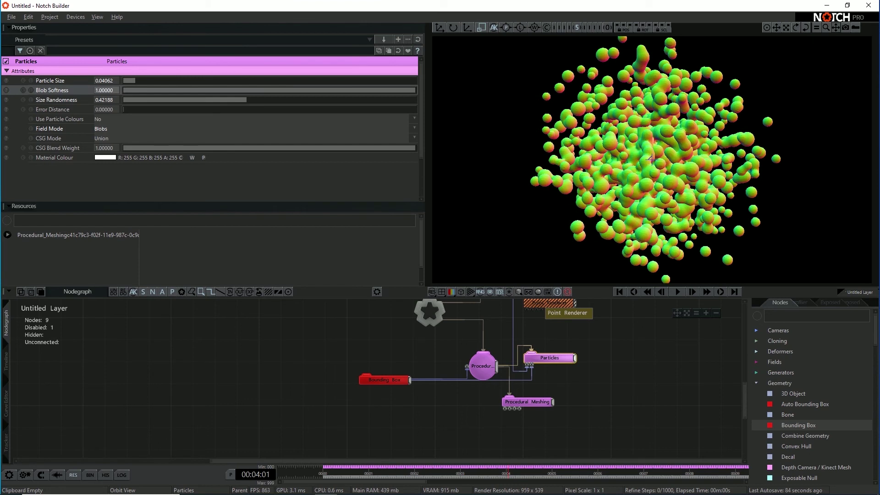
left_click_drag(135, 109, 415, 109)
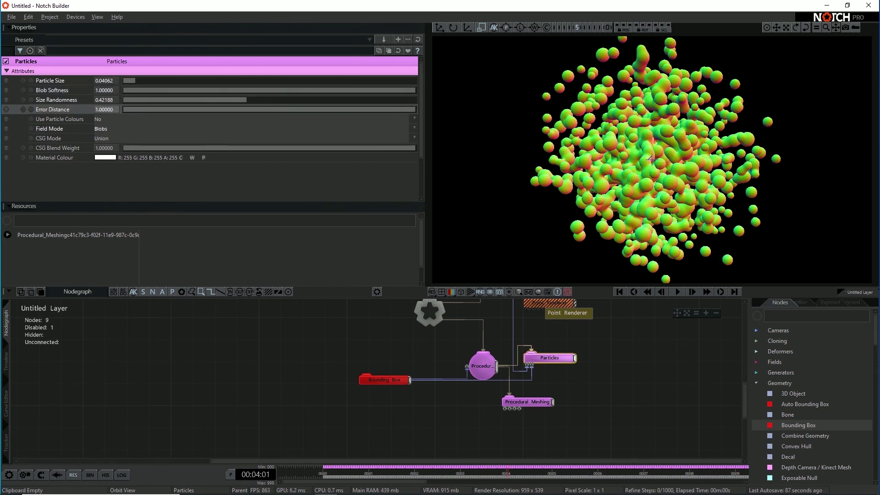
key("Return")
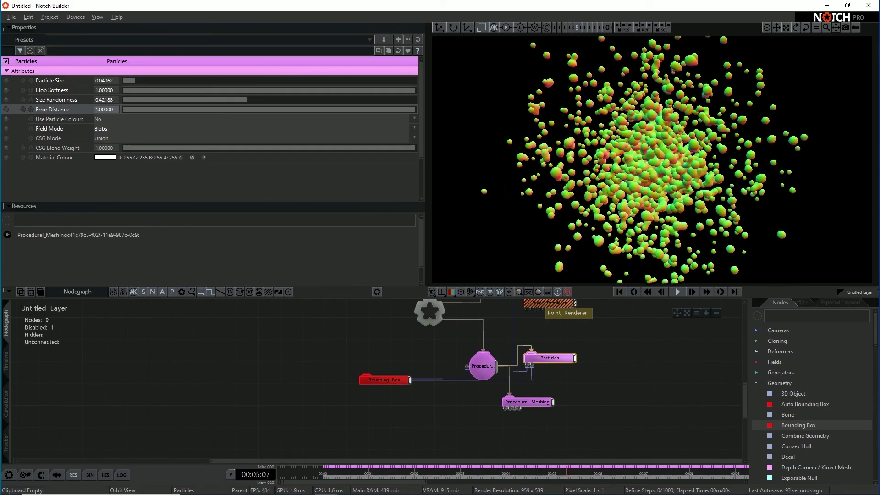
Set the Procedural Meshing node's Smoothing Iterations to 15.
scroll(652, 159, "up", 6)
scroll(652, 159, "down", 6)
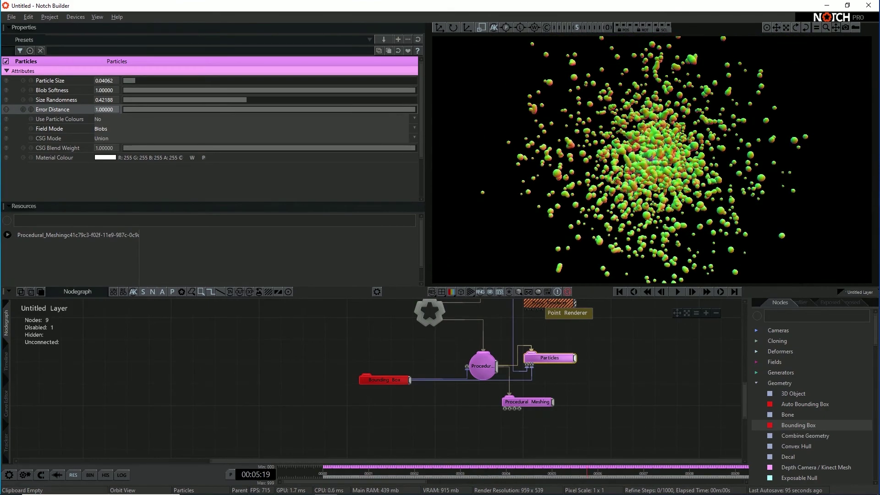
scroll(652, 160, "up", 5)
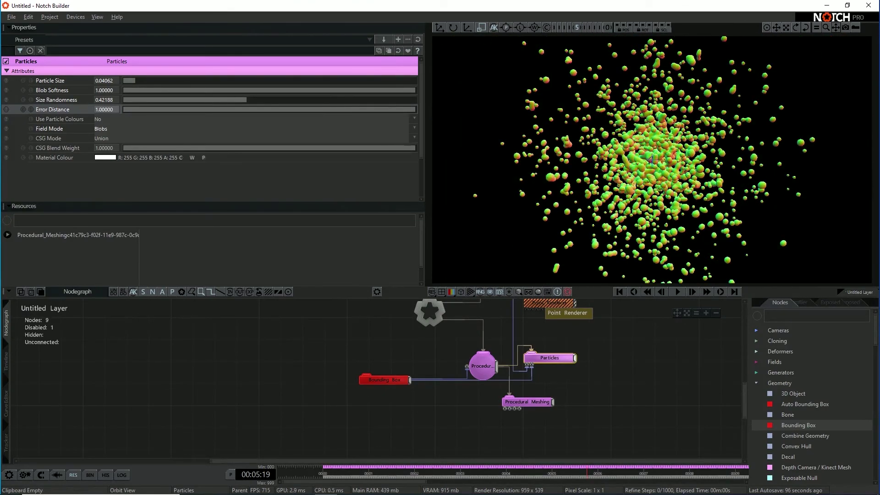
left_click(527, 402)
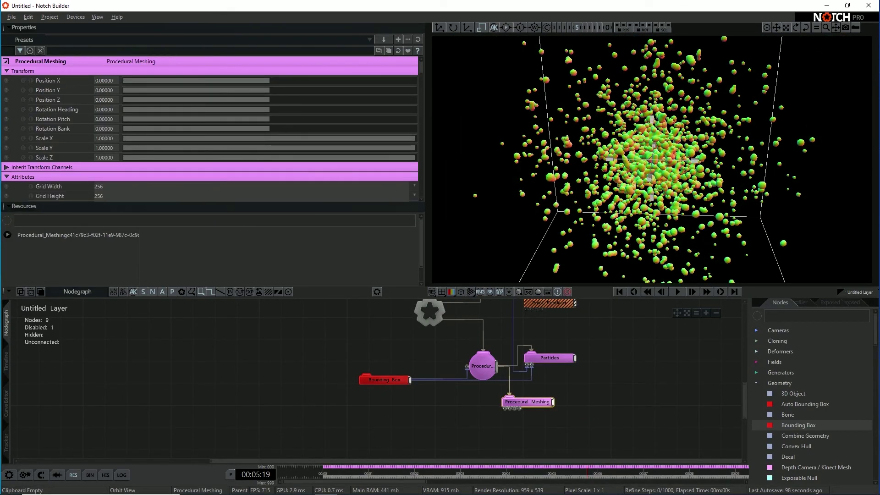
scroll(209, 129, "down", 3)
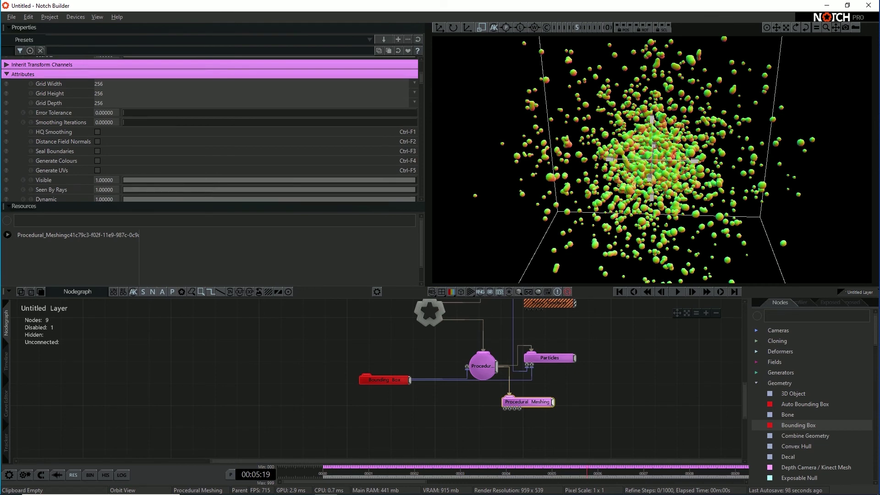
left_click(106, 122)
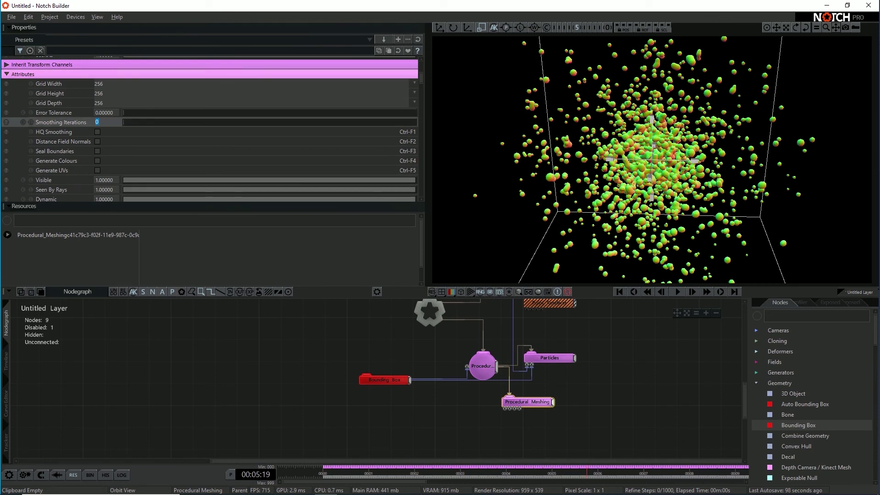
type("15")
key("Return")
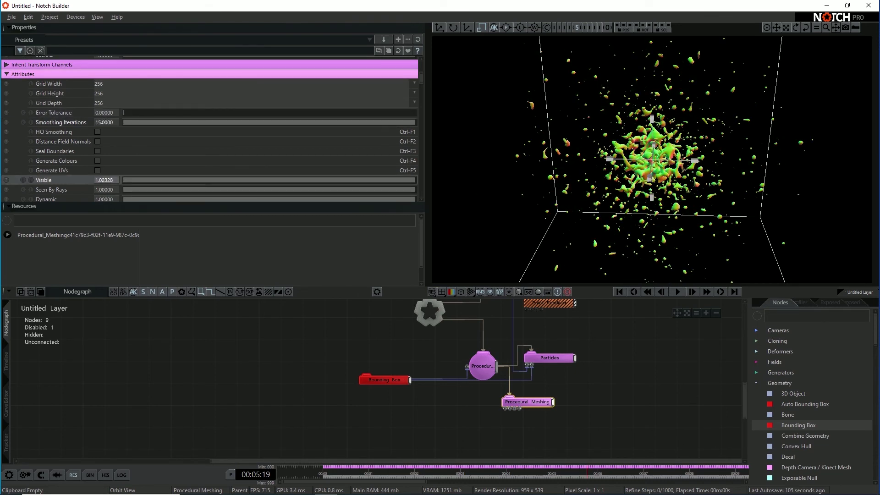
Replay the animation from the start and examine the smoothed mesh both up close and from farther away.
scroll(651, 159, "up", 4)
right_click_drag(652, 160, 676, 160)
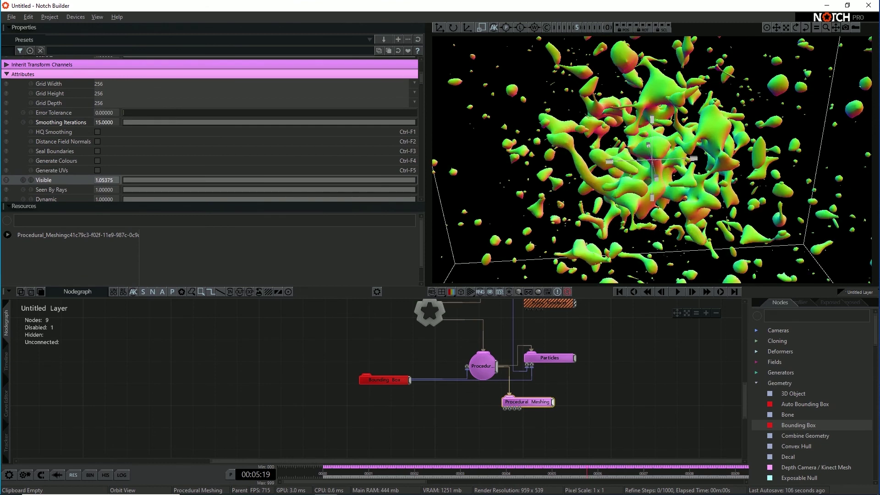
key("space")
key("Home")
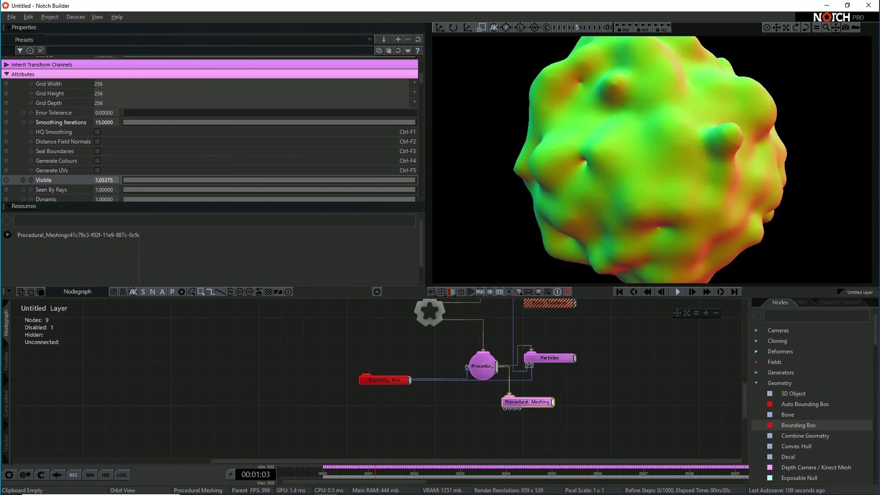
scroll(652, 159, "down", 5)
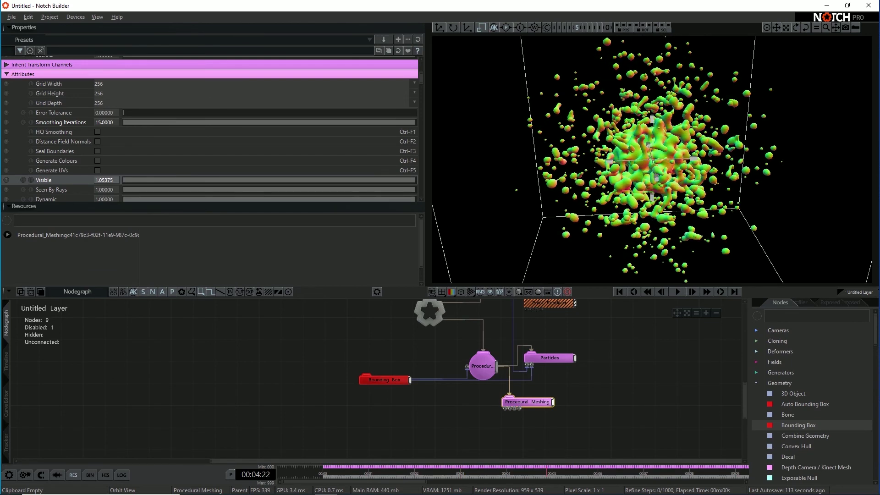
Raise the Procedural Meshing node's Smoothing Iterations to about 20.7 and replay the animation from the start.
left_click_drag(387, 122, 416, 122)
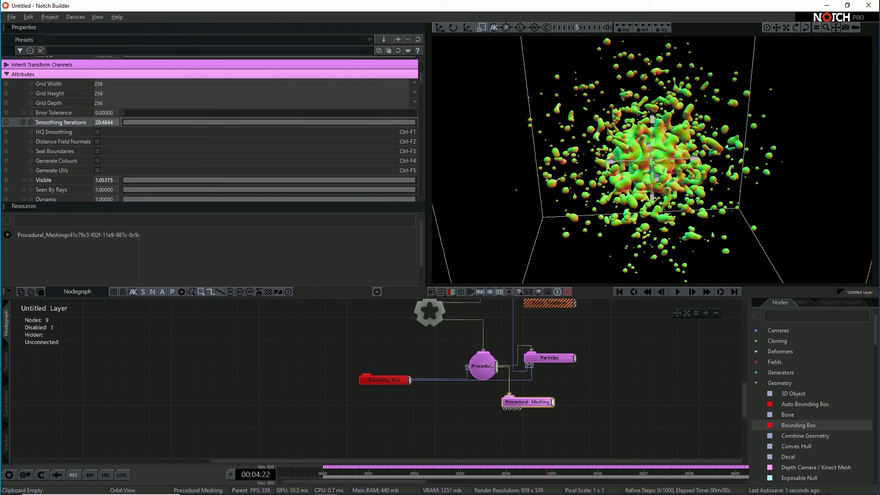
left_click_drag(526, 122, 526, 122)
key("space")
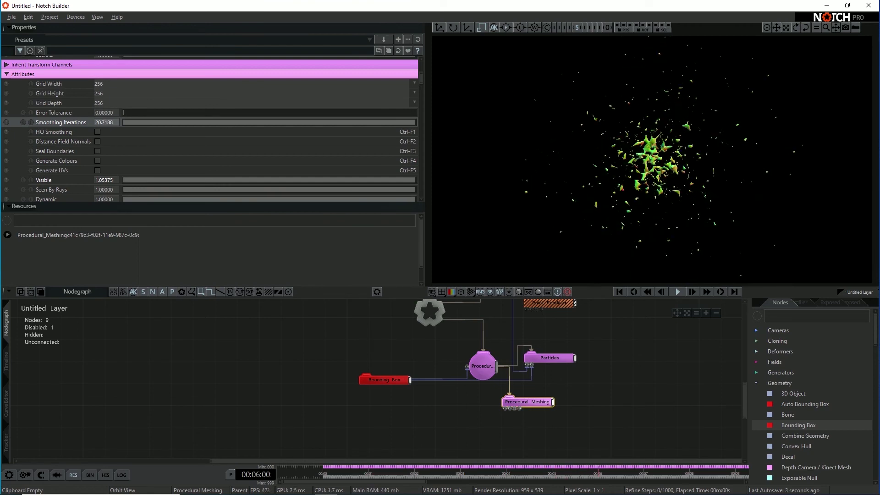
key("Home")
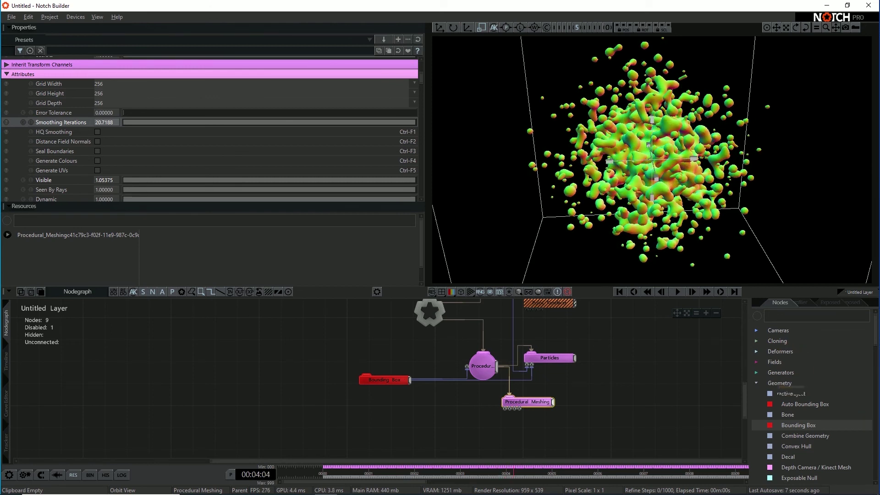
Add a Melt node from the procedural displacement nodes to the nodegraph below the Particles node.
scroll(822, 388, "down", 5)
scroll(818, 384, "down", 2)
left_click(769, 398)
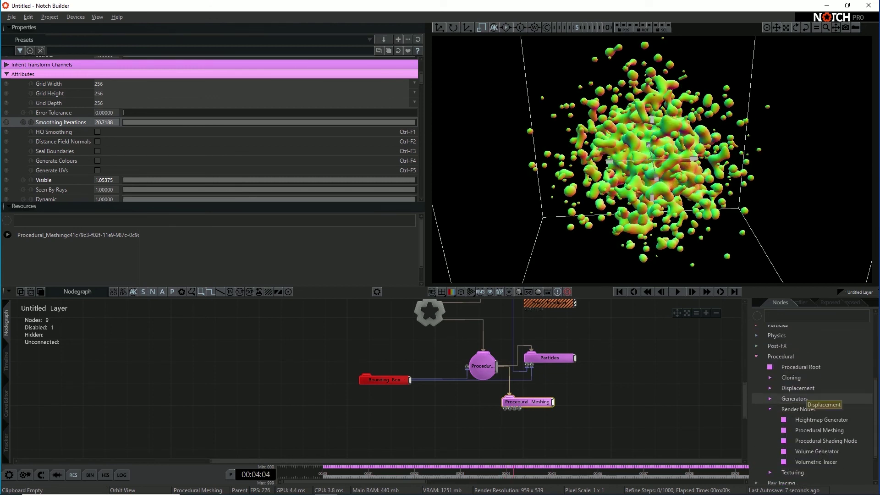
left_click(797, 387)
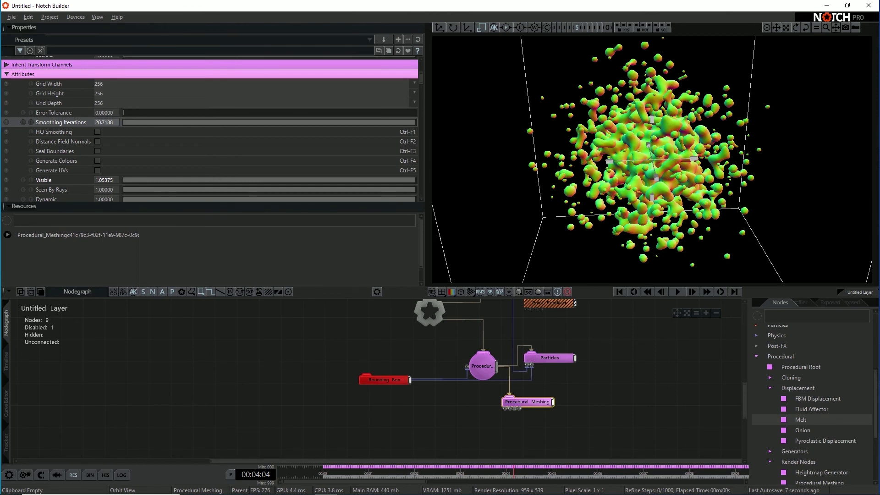
left_click_drag(801, 419, 582, 380)
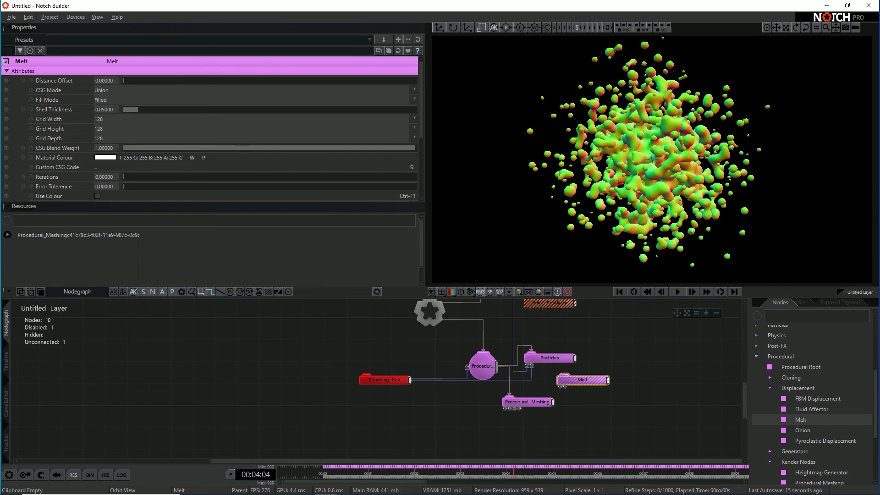
Connect the Procedural Root to the Melt node and set the Melt's CSG Mode to Replace.
left_click_drag(498, 366, 564, 374)
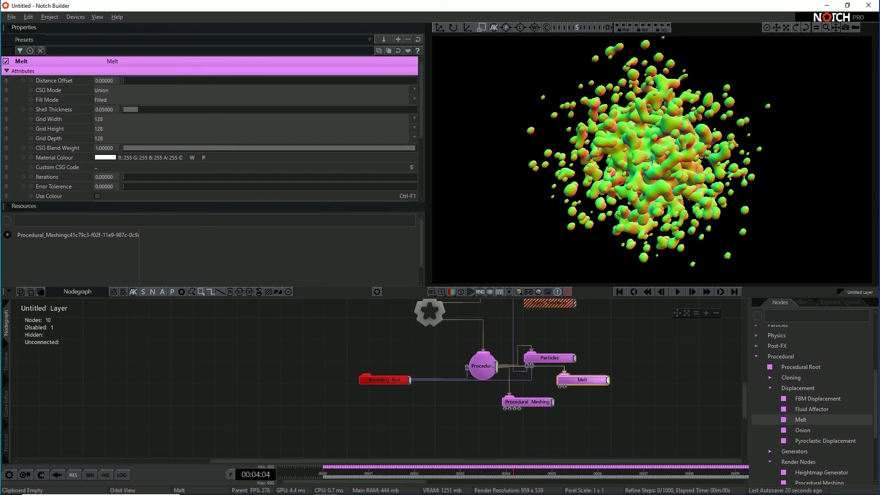
left_click(143, 91)
left_click(137, 99)
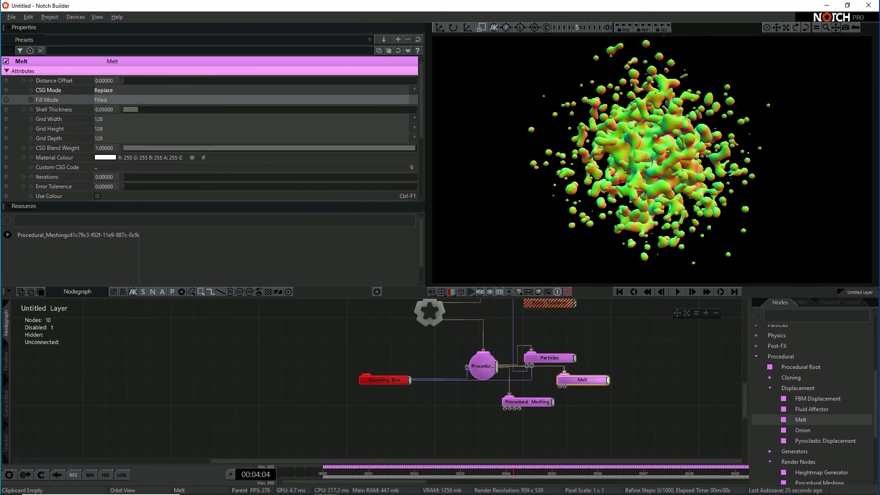
Set the Melt node's Distance Offset to about 0.027 and replay the animation from the start to check the mesh.
mouse_move(124, 81)
left_mouse_down()
mouse_move(177, 81)
mouse_move(130, 80)
left_mouse_up()
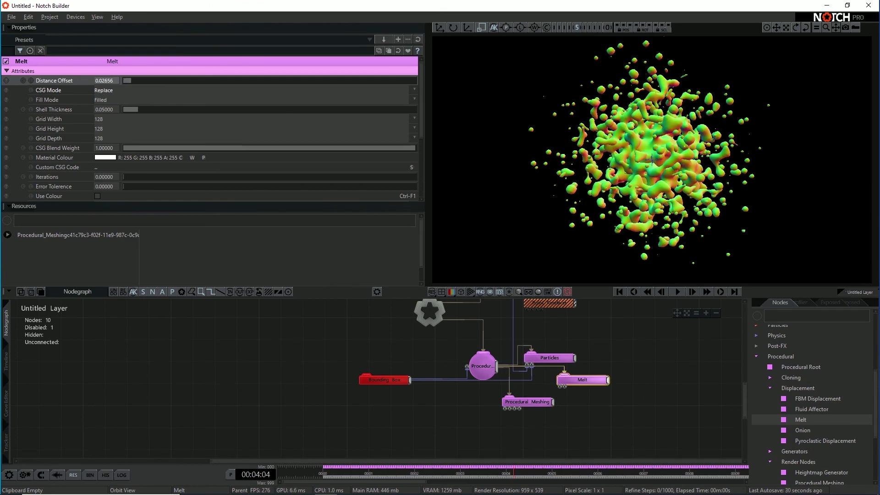
key("space")
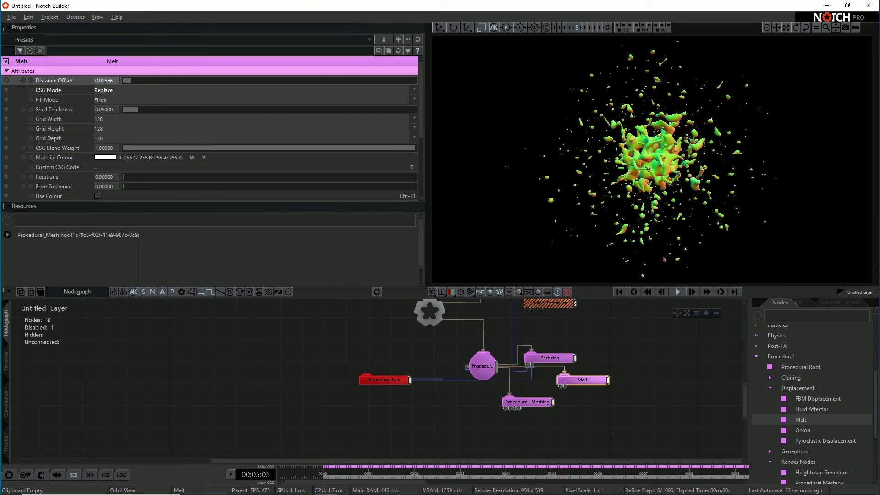
key("Home")
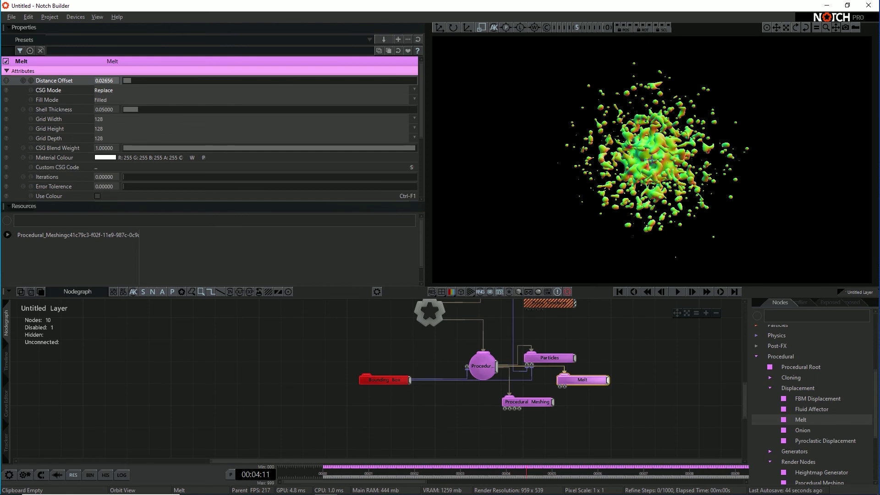
scroll(651, 160, "up", 4)
mouse_move(651, 159)
left_mouse_down()
mouse_move(705, 163)
mouse_move(614, 169)
mouse_move(655, 167)
left_mouse_up()
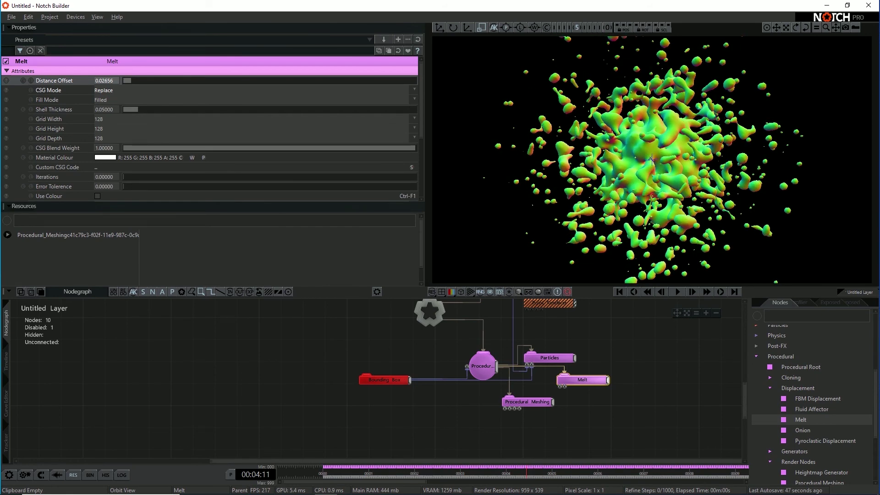
Switch the viewport preview to Default and enable Deferred Rendering, High Dynamic Range and Linear-Space Lighting on the Root node.
left_click(451, 291)
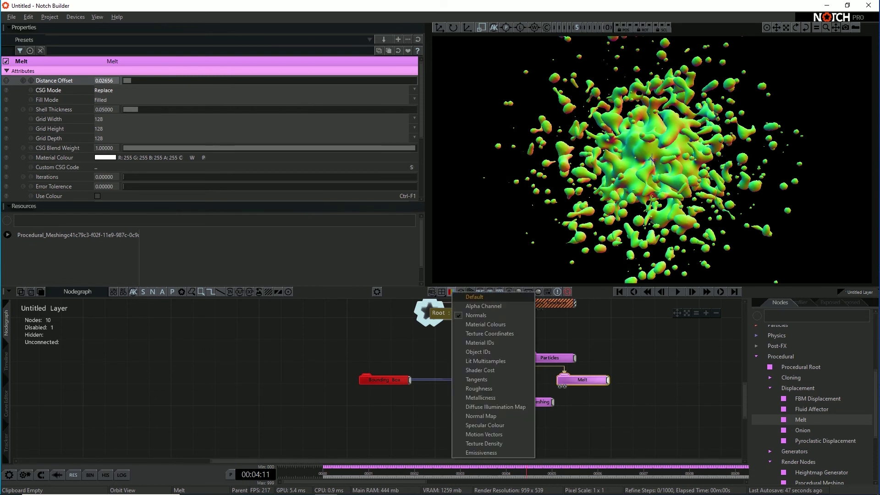
left_click(483, 306)
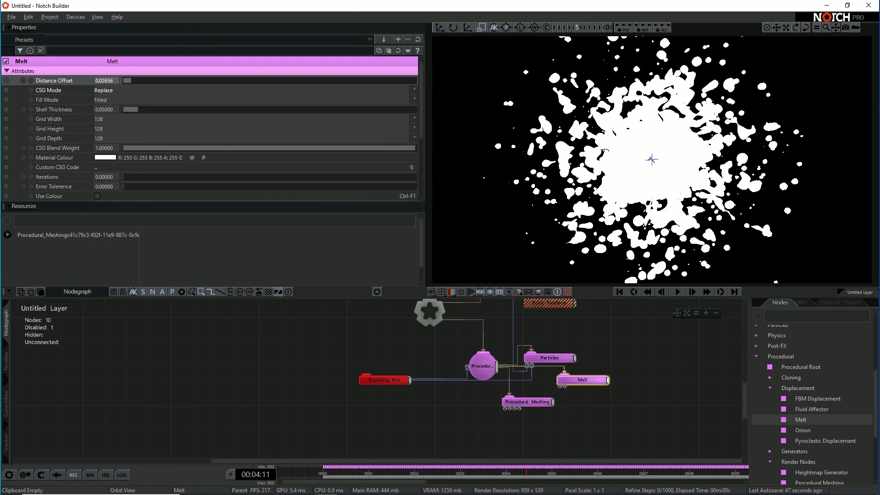
middle_click_drag(426, 316, 408, 350)
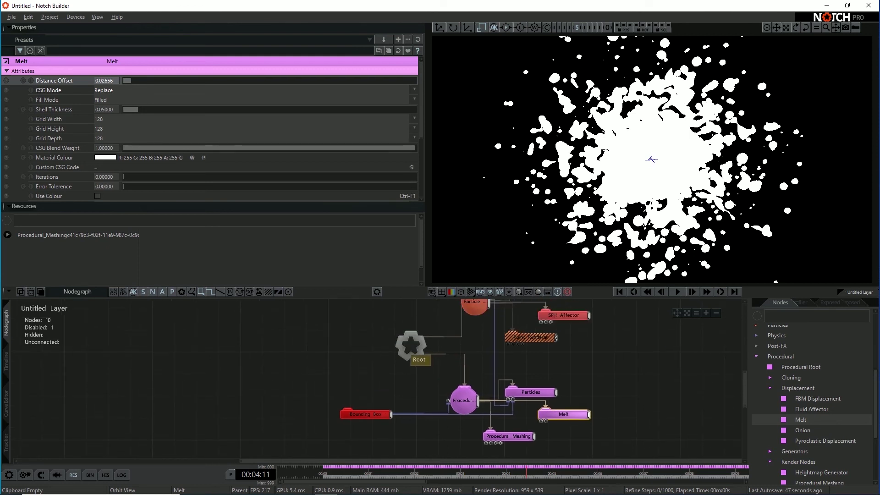
left_click(410, 348)
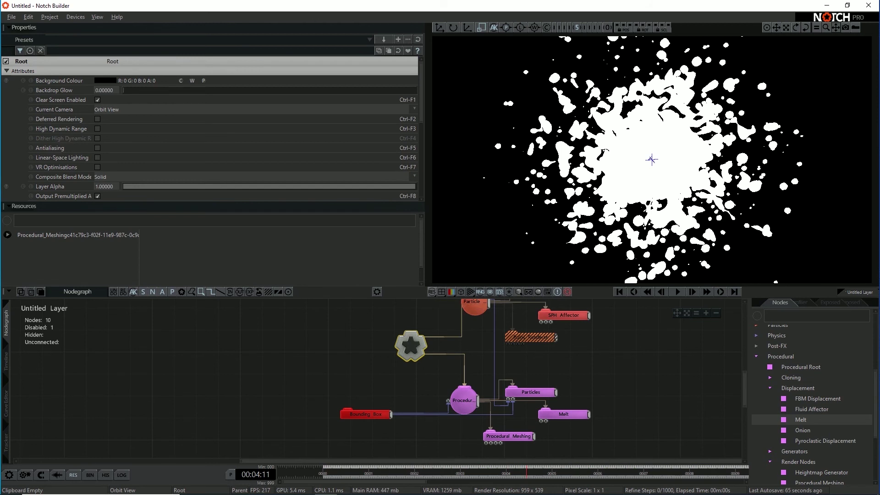
key("ctrl+F2")
key("ctrl+F3")
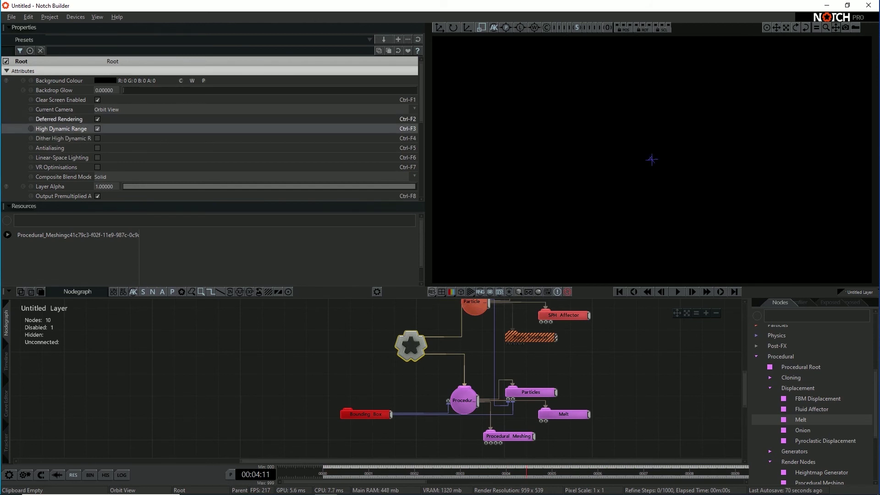
key("ctrl+F6")
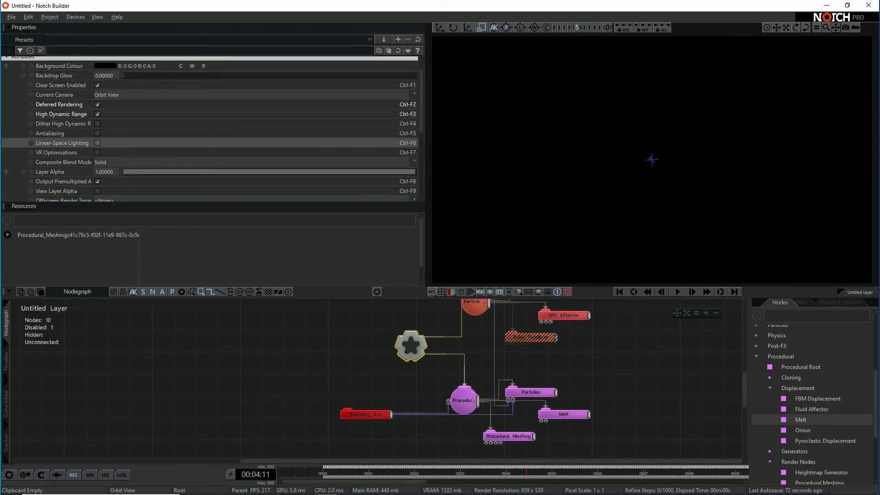
key("ctrl+F6")
Import the image resource paul_lobe_haus_2k.hdr from the projects folder on the C: drive.
right_click(93, 258)
mouse_move(126, 264)
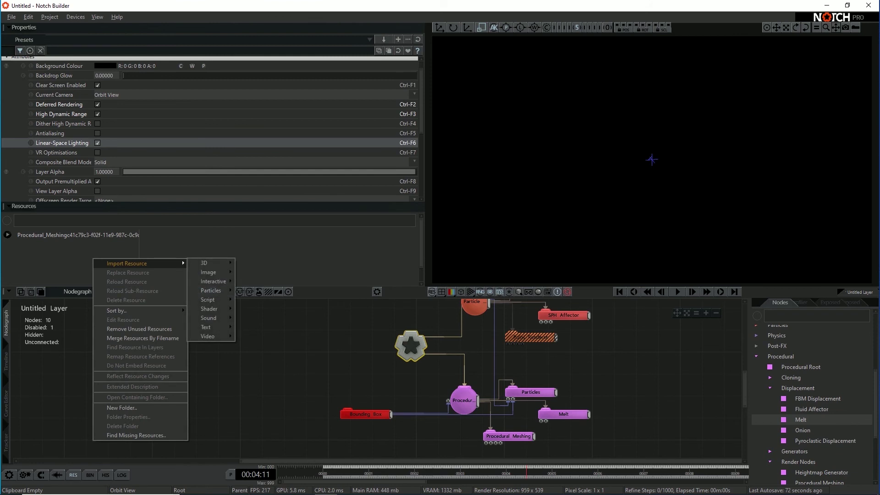
mouse_move(208, 272)
left_click(256, 272)
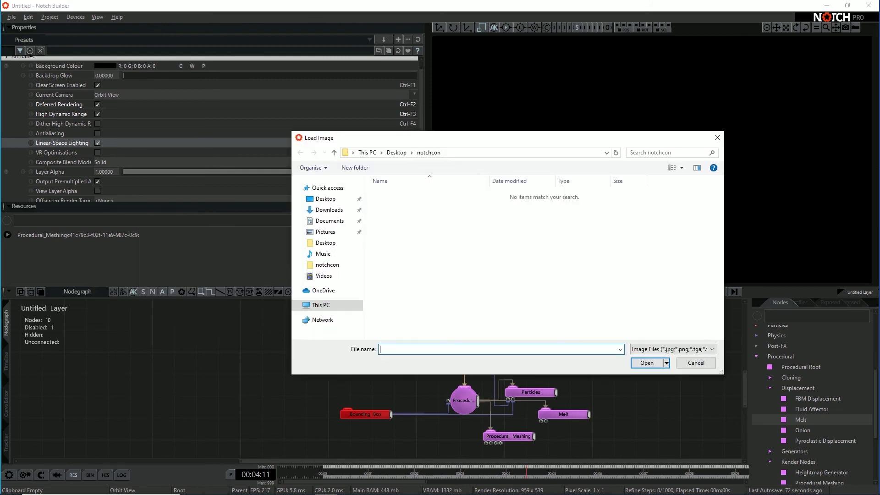
left_click(320, 304)
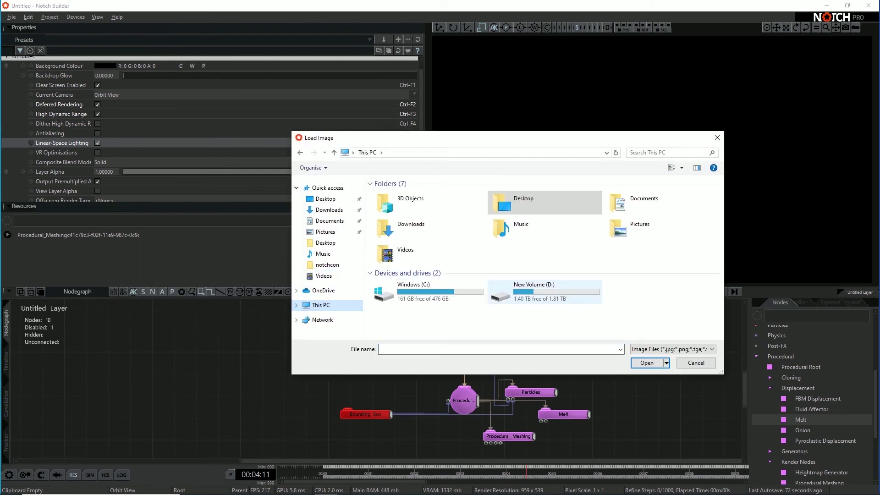
double_click(412, 291)
double_click(399, 252)
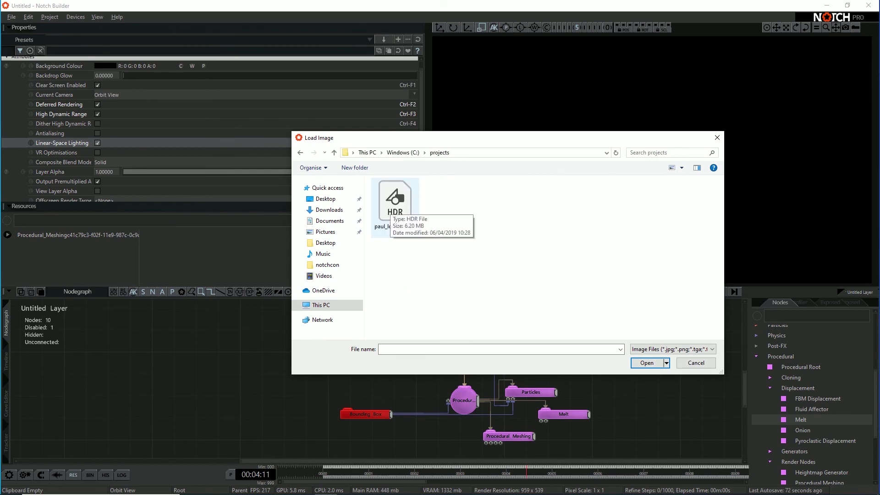
double_click(392, 204)
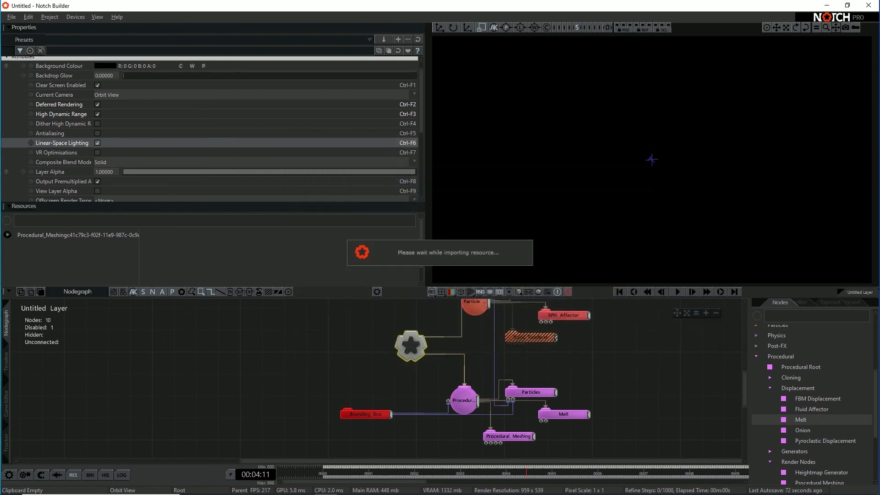
Add an Environment Image lighting node beside the Bounding Box and set its Envmap Image to paul_lobe_haus_2k.hdr.
right_click(218, 373)
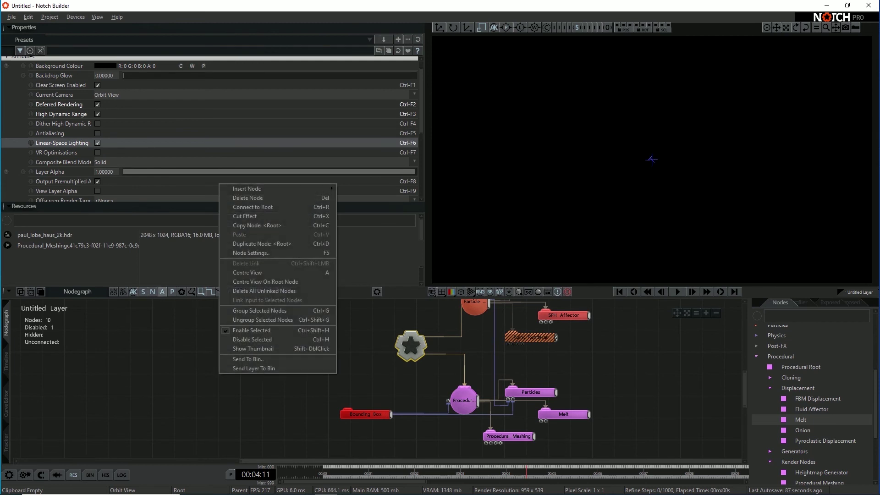
mouse_move(270, 189)
left_click(809, 368)
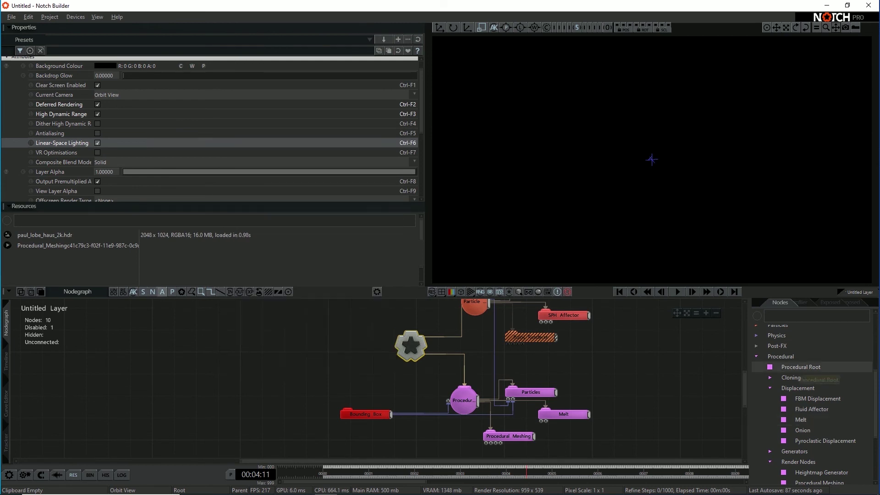
scroll(809, 373, "up", 4)
left_click(778, 401)
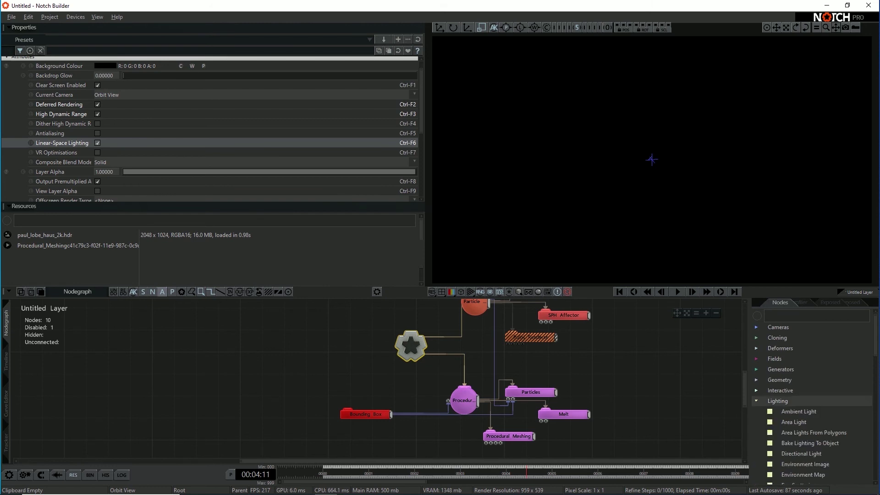
scroll(781, 390, "down", 3)
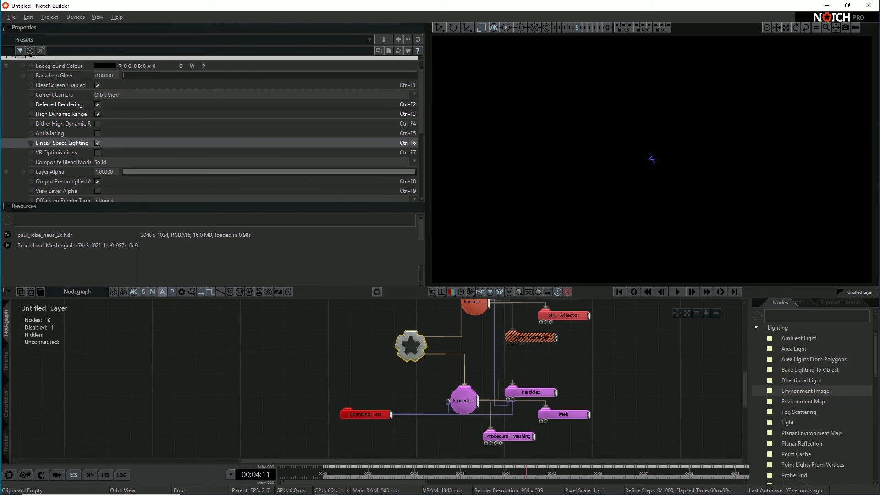
left_click_drag(804, 390, 223, 379)
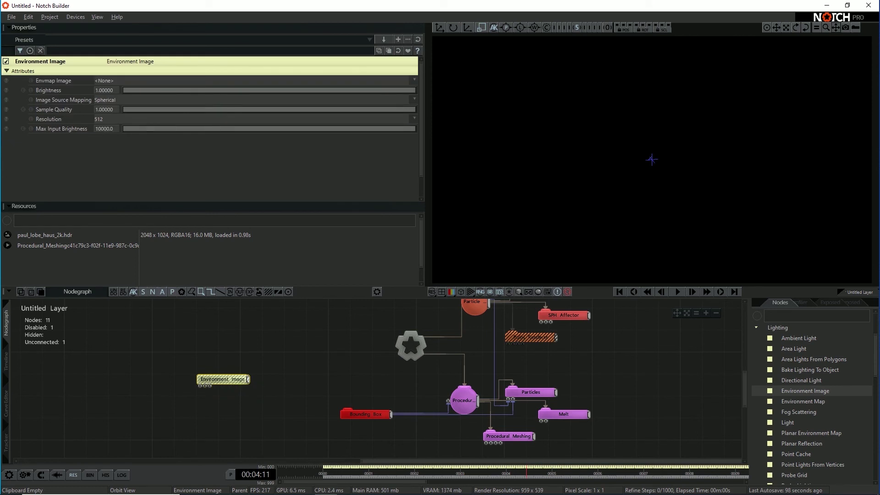
left_click(184, 81)
left_click(174, 97)
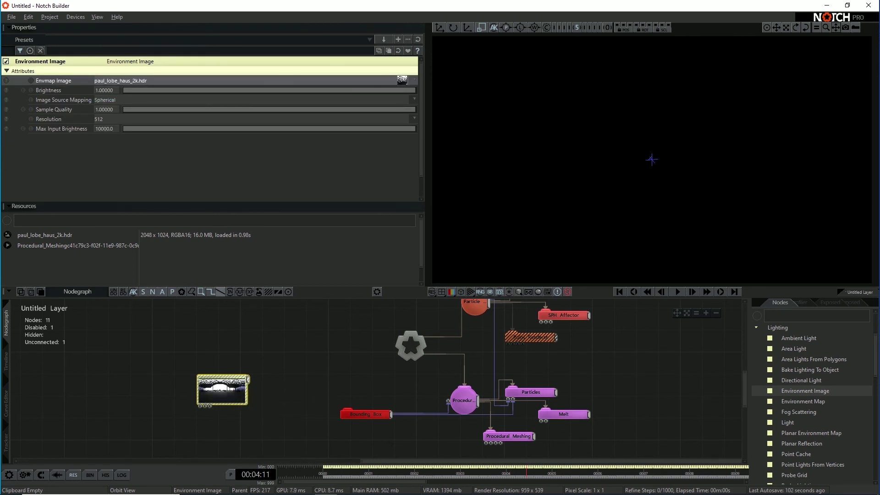
Add a Sky Light node between the Environment Image and the Root, and connect it to the Root.
scroll(188, 439, "up", 3)
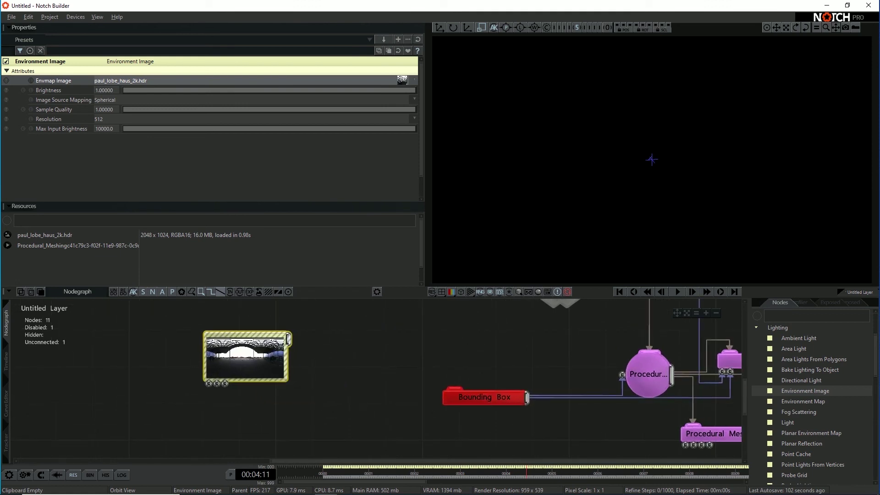
scroll(297, 449, "down", 3)
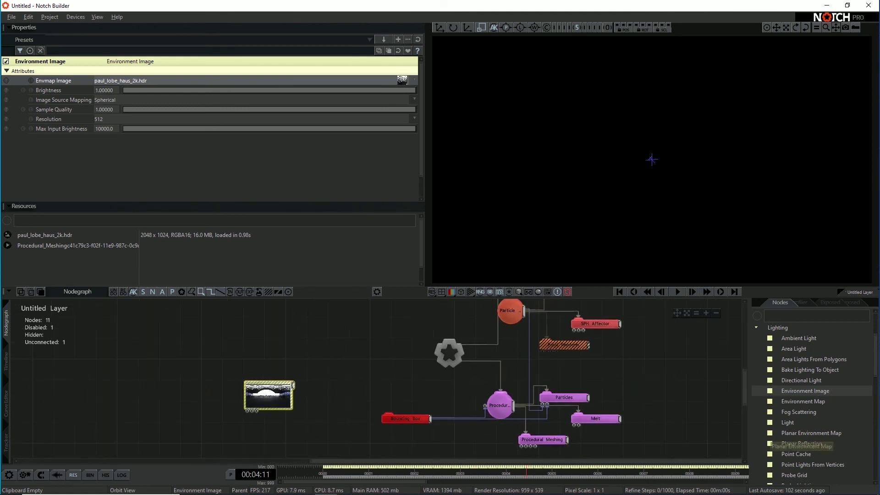
scroll(799, 455, "down", 3)
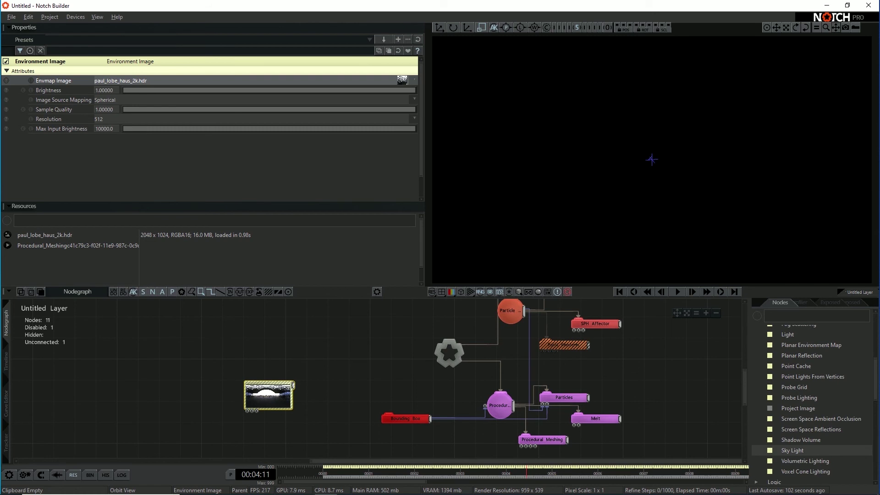
left_click_drag(792, 450, 364, 376)
left_click_drag(445, 357, 364, 375)
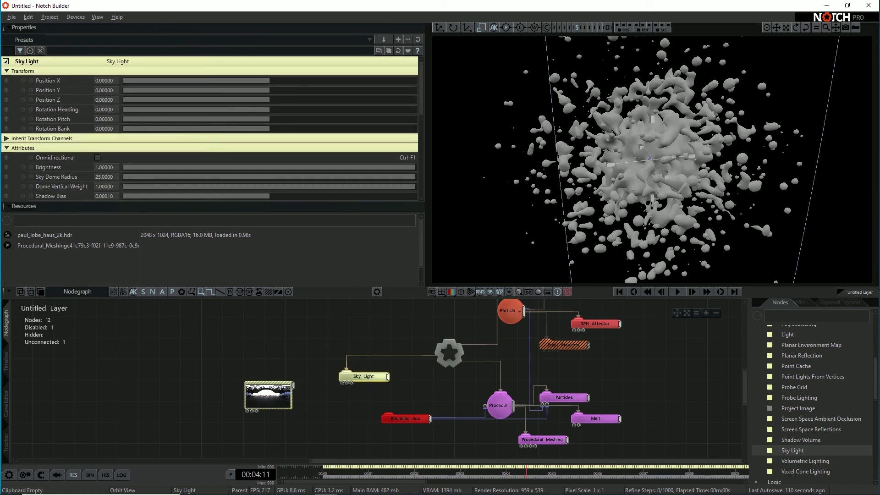
Connect the Environment Image node's output to the Sky Light's environment image input.
left_click_drag(293, 384, 347, 383)
key("ctrl+z")
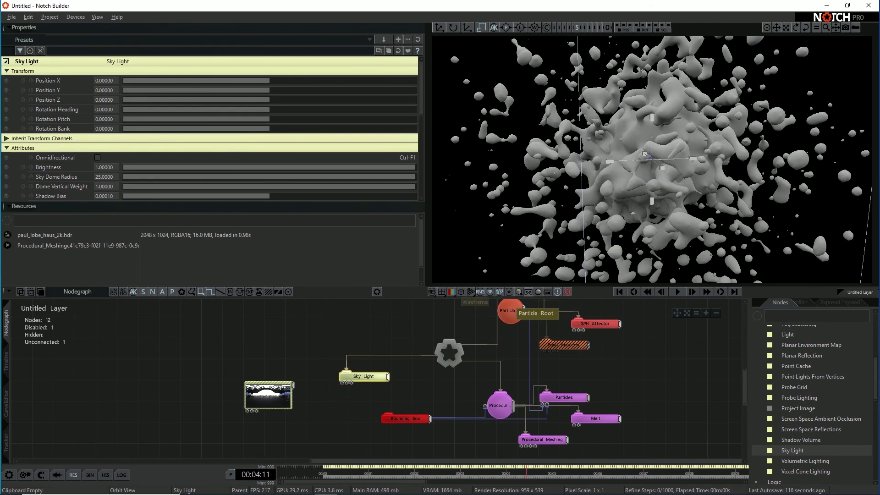
left_click_drag(293, 384, 347, 383)
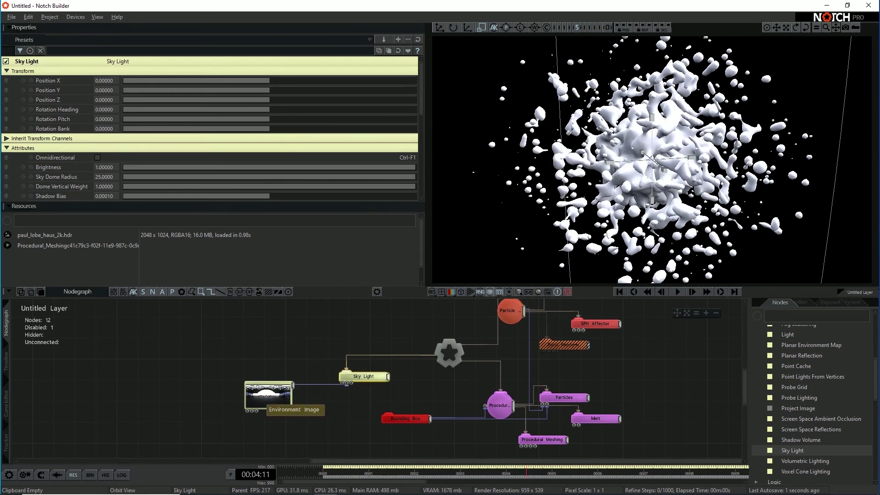
Collapse the Environment Image node's thumbnail and move the Sky Light node slightly upward in the nodegraph.
left_click(268, 399)
double_click(262, 395)
double_click(262, 395)
double_click(262, 396)
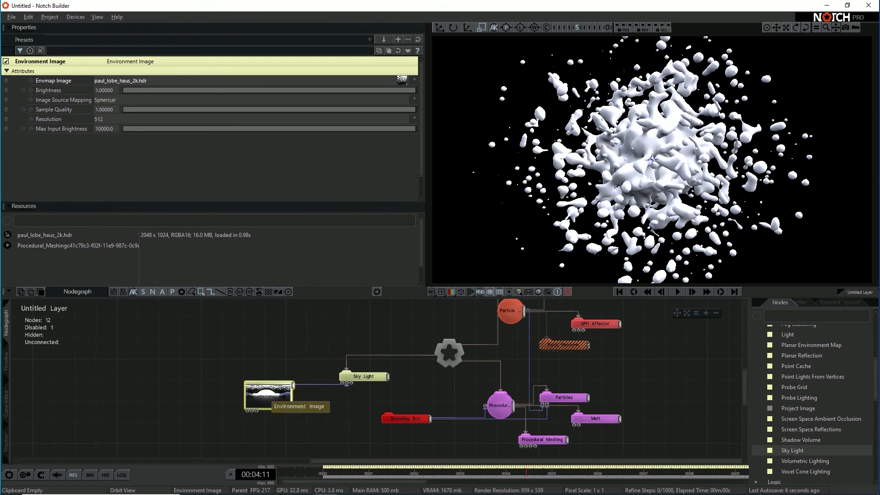
left_click_drag(363, 376, 363, 366)
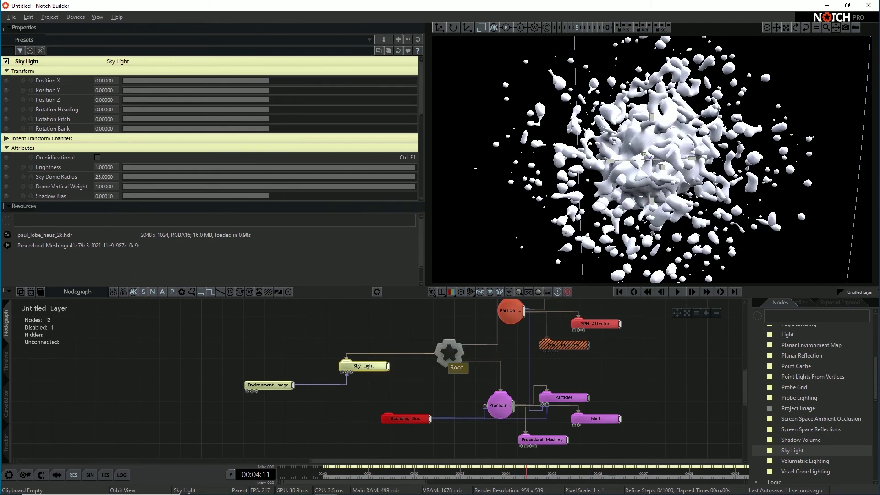
Enable Raytracing in the Root node's properties.
left_click(449, 353)
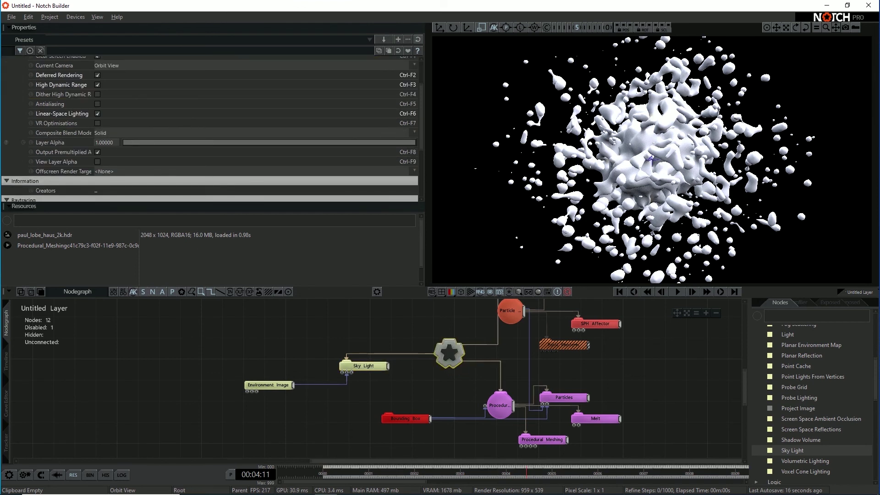
scroll(210, 128, "down", 2)
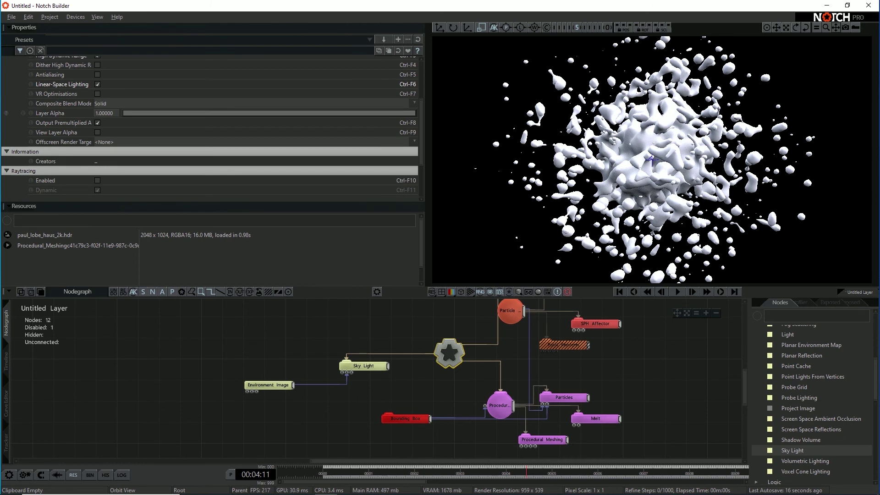
scroll(209, 129, "down", 1)
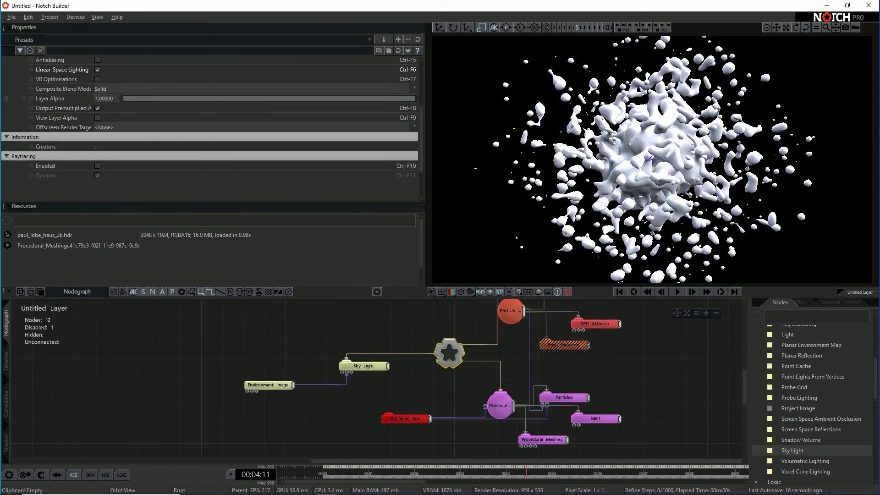
key("ctrl+F10")
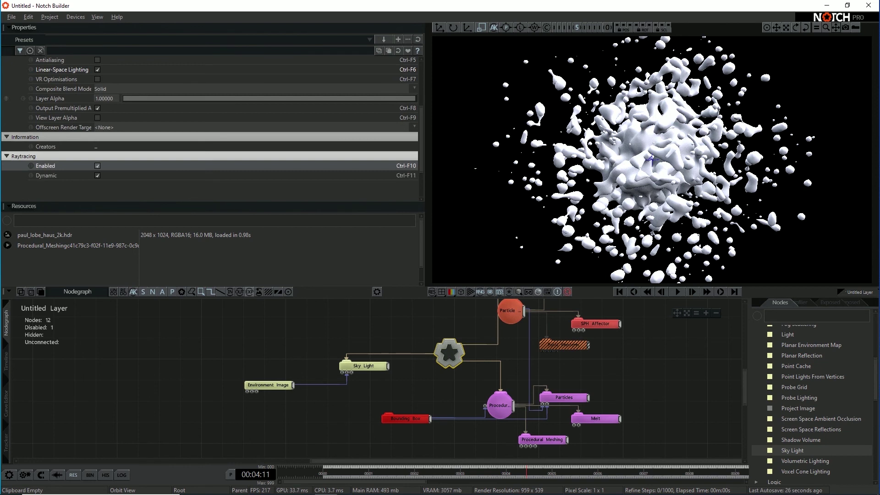
Enable Raytrace on the Sky Light node.
left_click(362, 366)
scroll(209, 128, "down", 8)
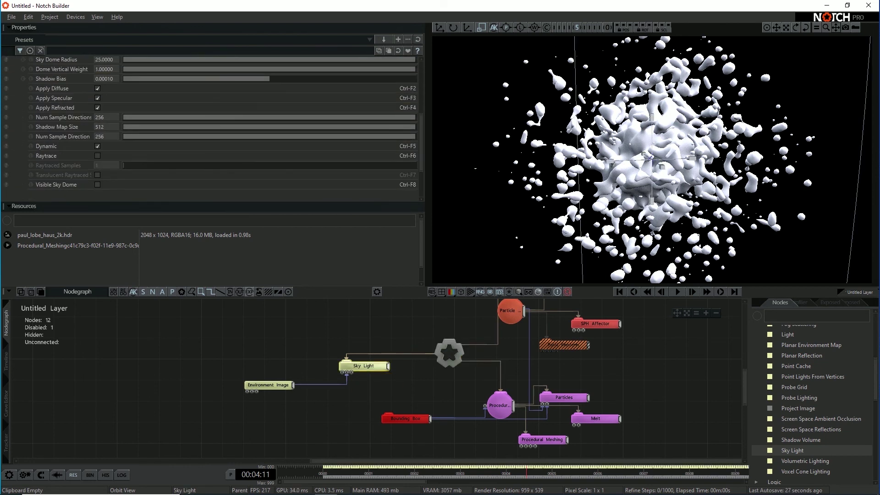
key("ctrl+F6")
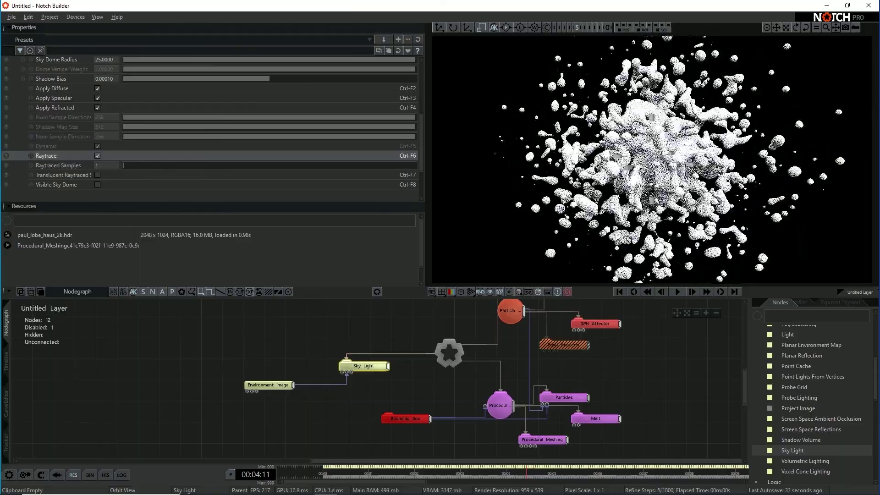
Add a Metallic Material node to the nodegraph and connect it to the Procedural Meshing node's Material input.
scroll(651, 160, "up", 5)
right_click_drag(652, 159, 687, 142)
scroll(651, 160, "down", 3)
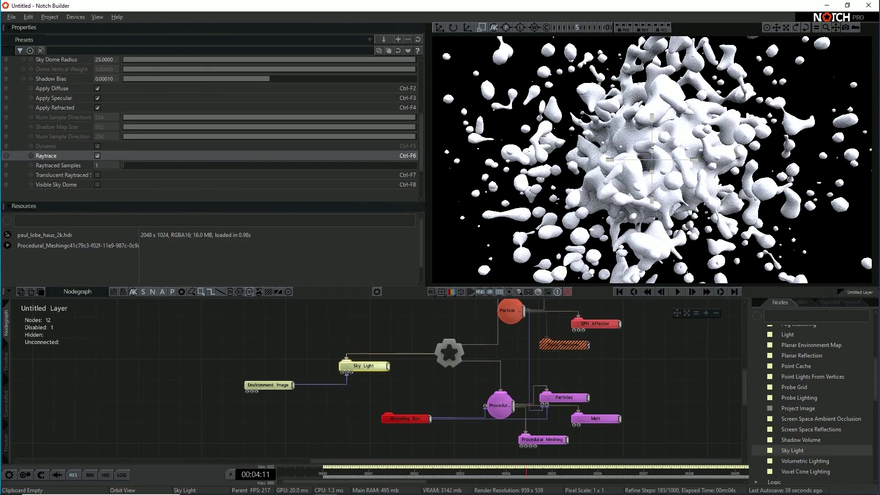
mouse_move(651, 160)
right_mouse_down()
mouse_move(687, 163)
mouse_move(632, 162)
mouse_move(653, 162)
mouse_move(642, 161)
right_mouse_up()
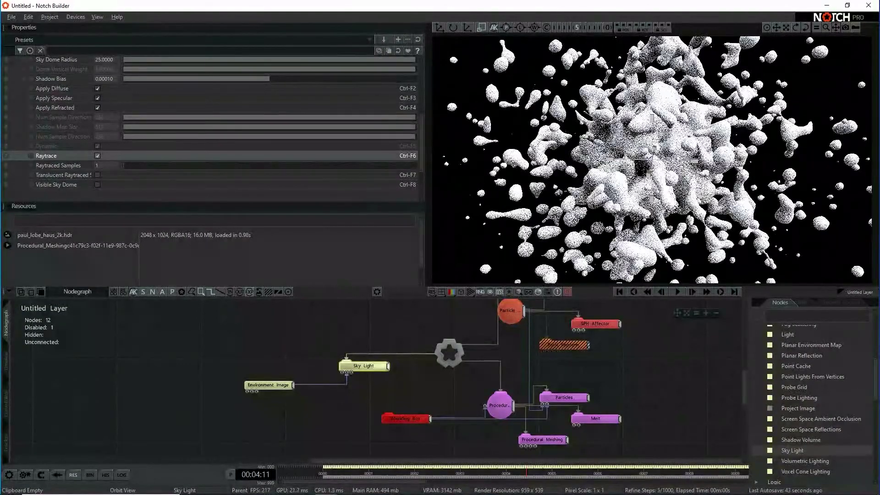
scroll(816, 403, "down", 3)
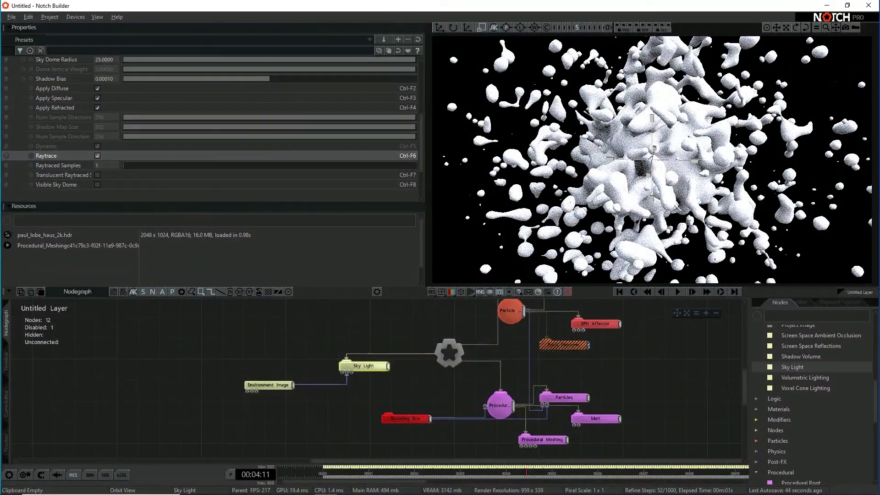
scroll(816, 367, "down", 2)
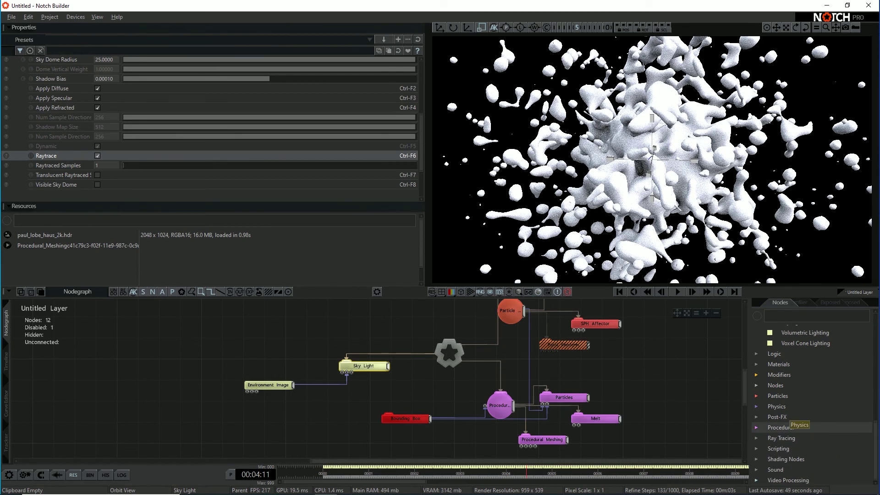
left_click(760, 365)
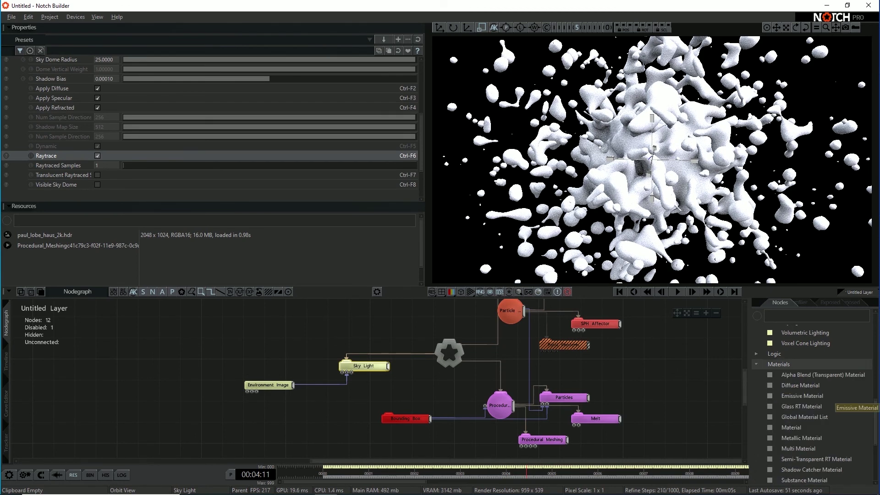
scroll(824, 406, "down", 1)
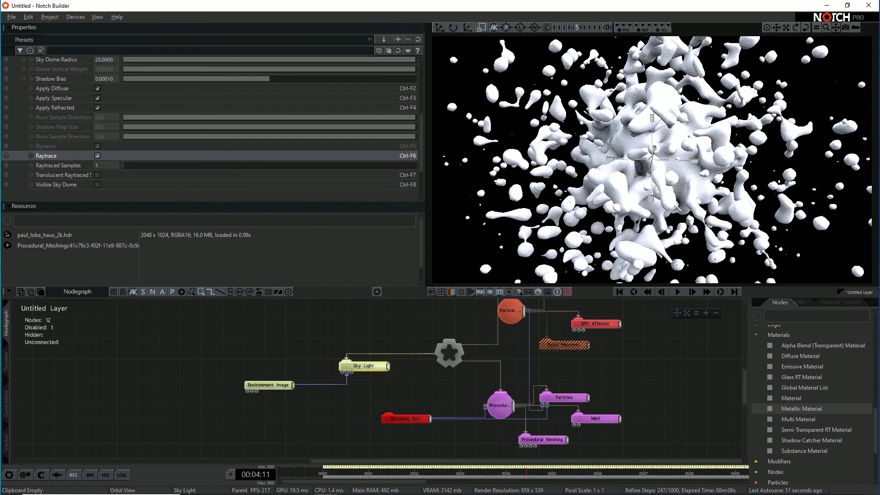
left_click_drag(801, 409, 452, 452)
middle_click_drag(471, 452, 483, 400)
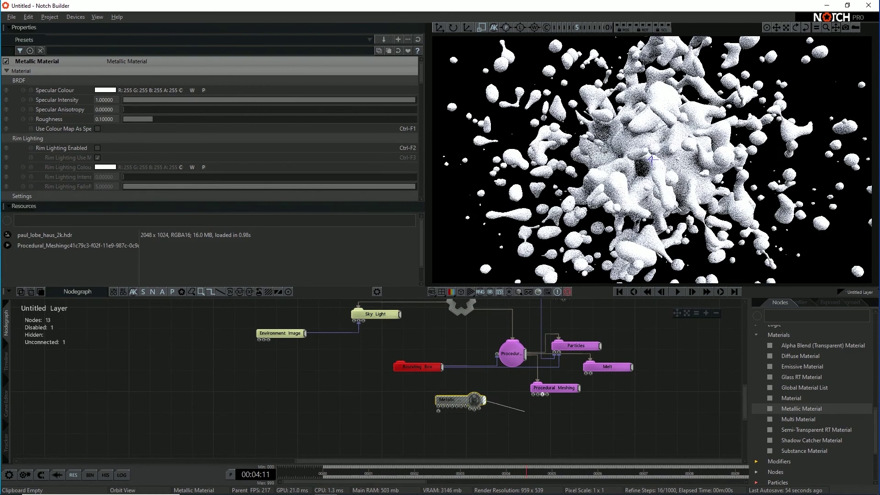
left_click_drag(524, 411, 542, 394)
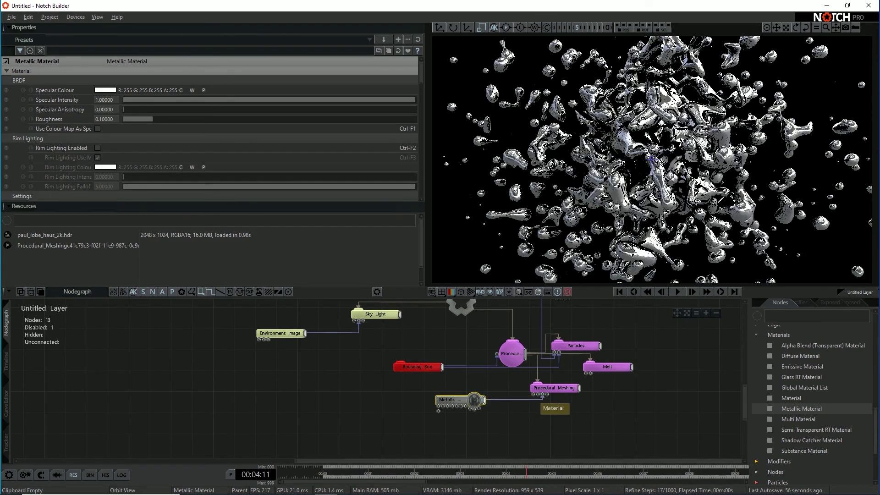
Inspect the metallic mesh up close, then replay the animation from the start and stop at 00:03:01.
left_click_drag(652, 159, 687, 160, "alt")
scroll(652, 160, "up", 4)
scroll(653, 159, "down", 6)
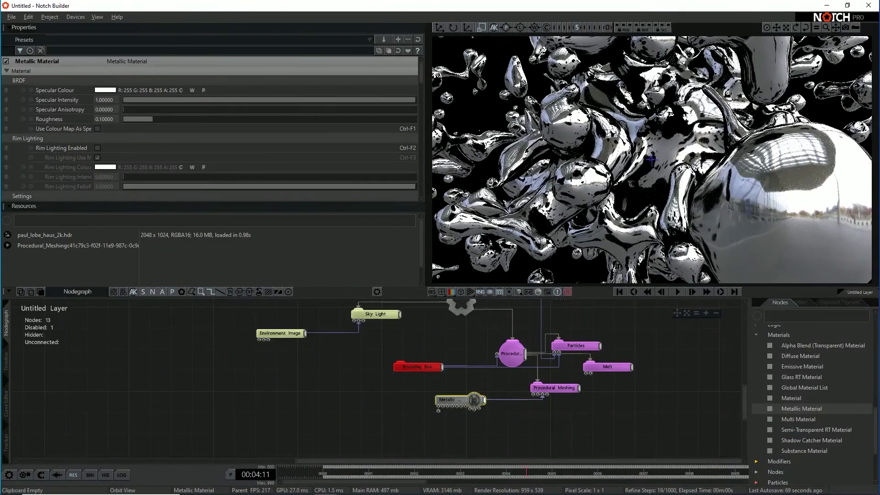
scroll(651, 160, "down", 5)
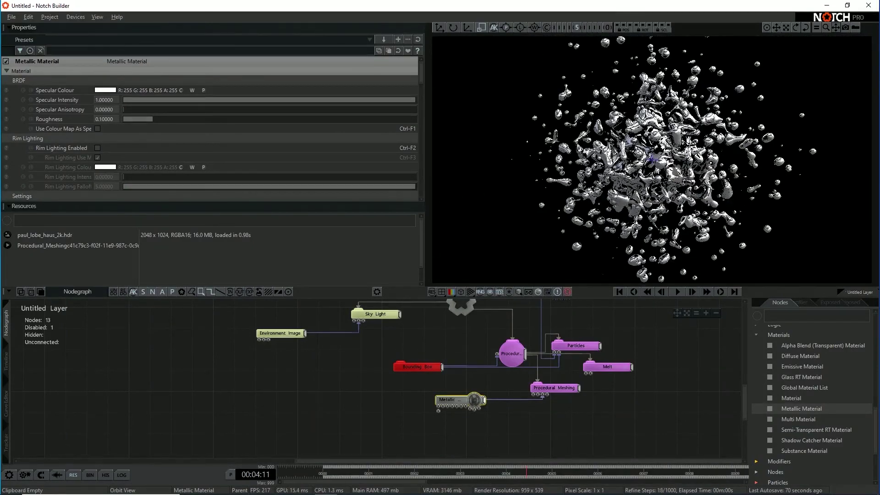
key("space")
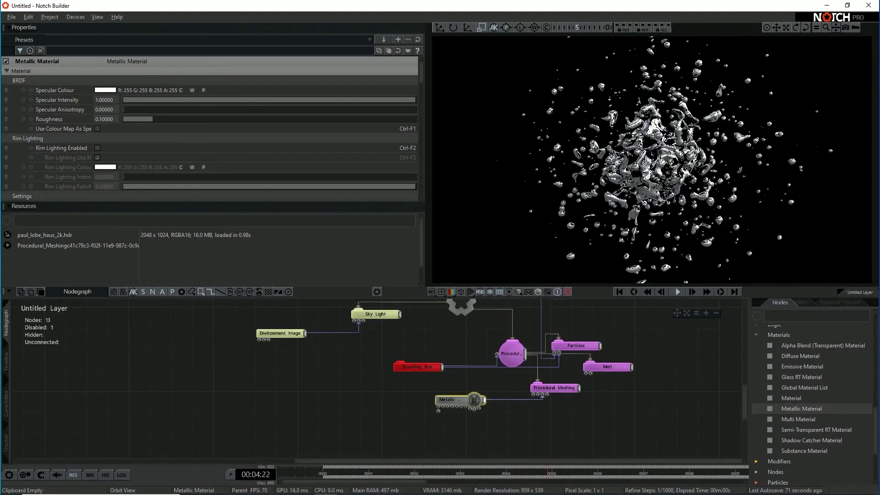
key("Home")
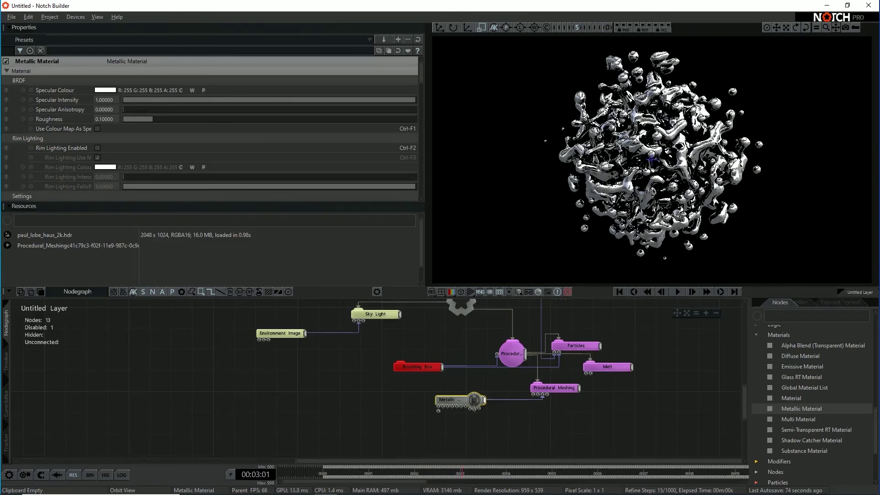
Enable Visible Sky Dome on the Sky Light node and view the metallic mesh against the HDR background.
left_click(375, 315)
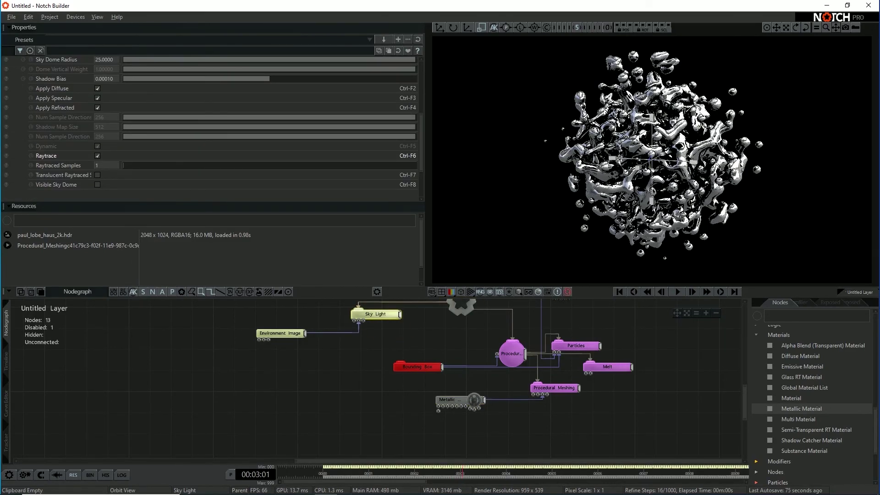
left_click(97, 185)
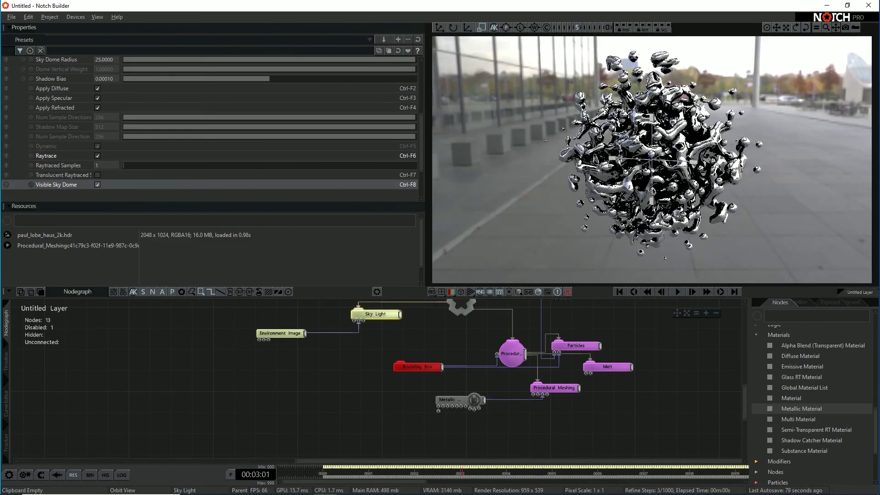
right_click_drag(633, 161, 705, 167)
scroll(652, 160, "up", 4)
scroll(651, 160, "down", 2)
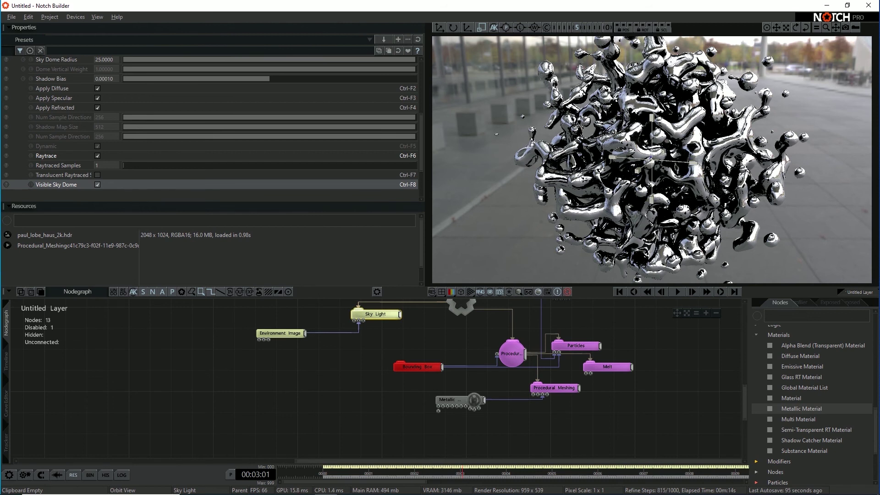
Add a Pathtracer node from the Ray Tracing category and connect it to the Root node.
scroll(790, 403, "up", 2)
left_click(778, 375)
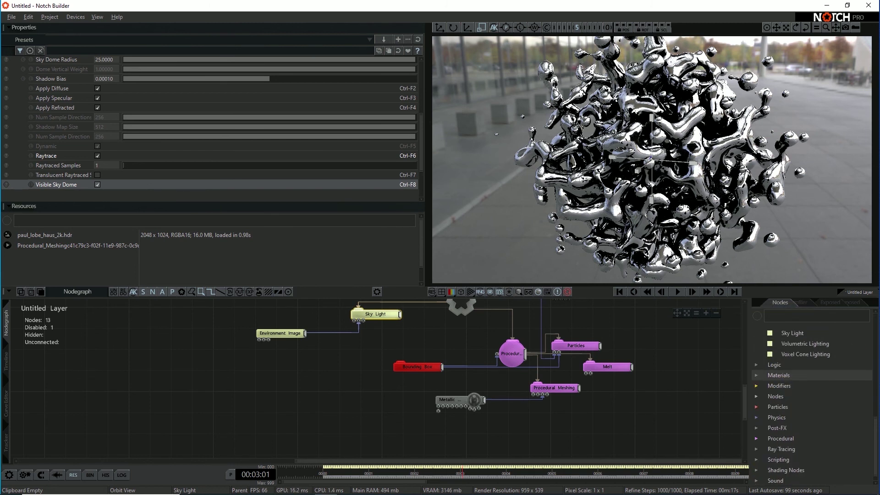
scroll(651, 160, "up", 5)
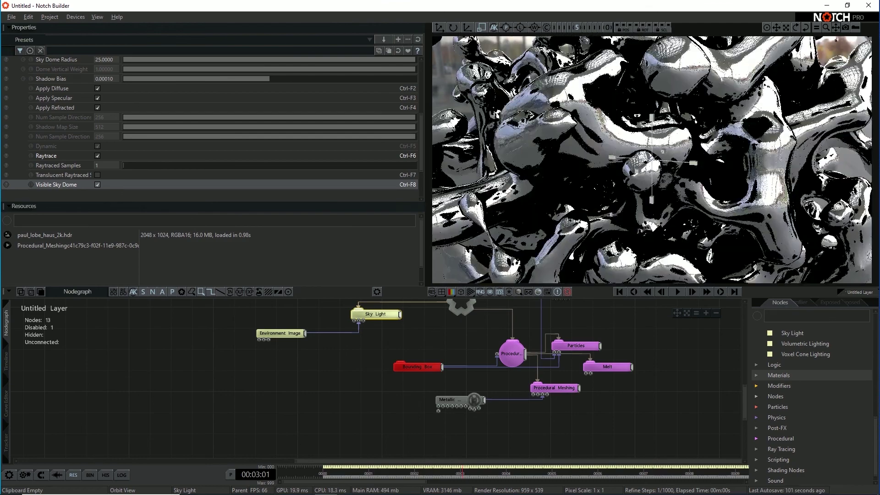
scroll(651, 160, "down", 5)
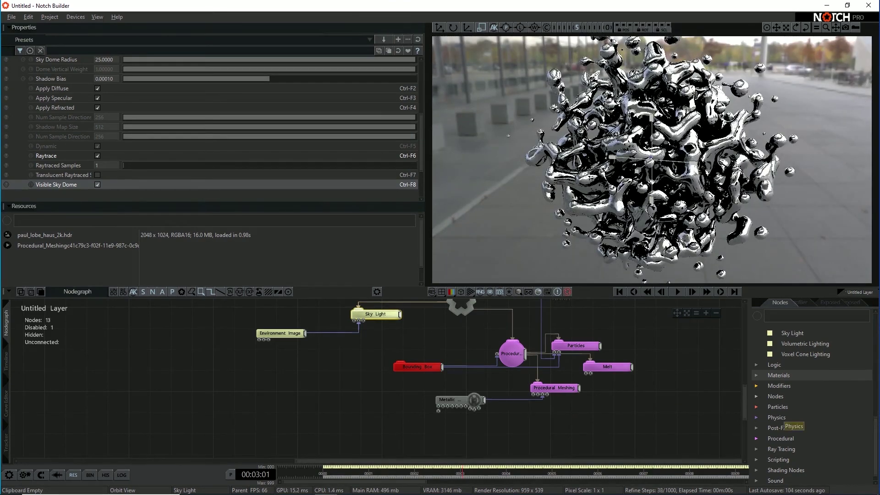
scroll(786, 424, "down", 1)
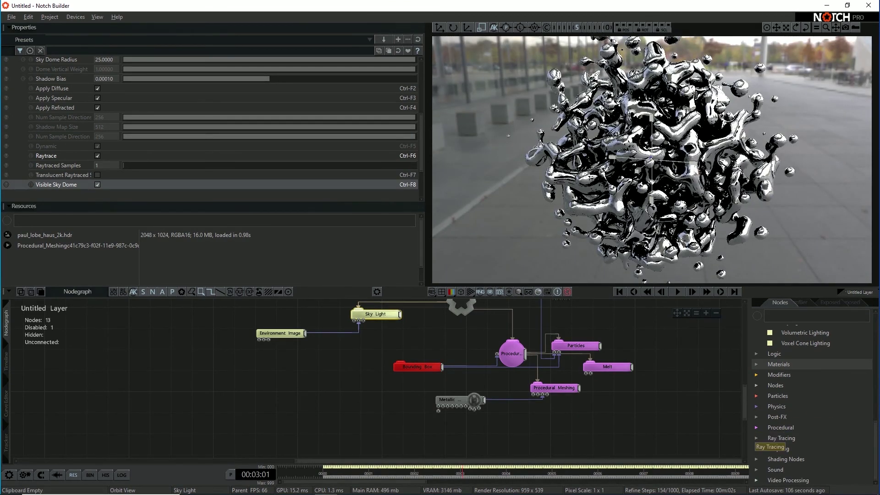
left_click(779, 437)
scroll(778, 426, "down", 3)
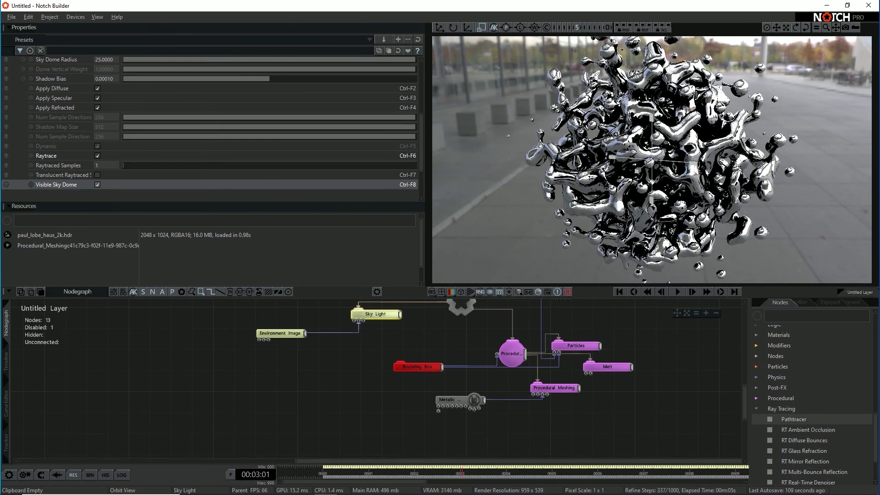
double_click(793, 419)
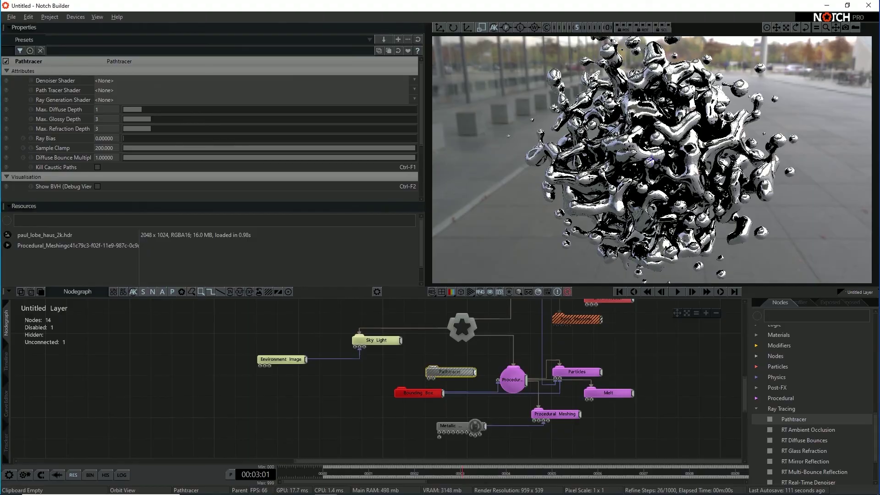
left_click_drag(449, 370, 461, 330)
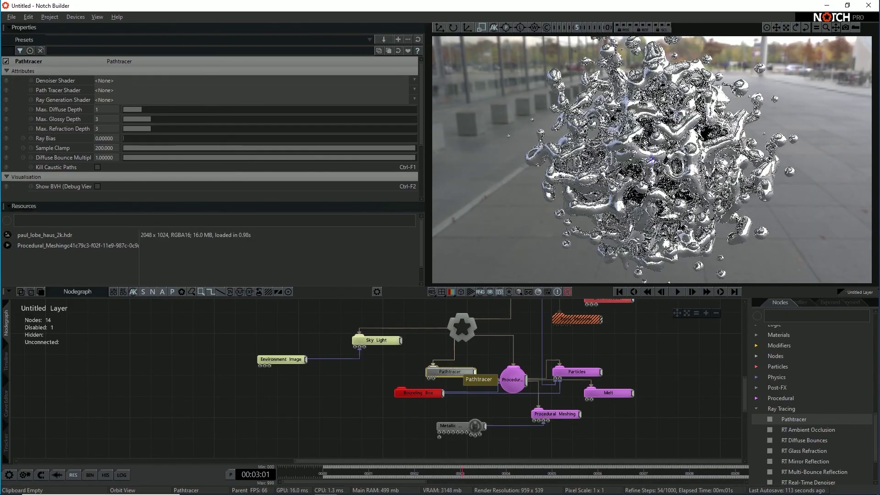
Set the Sky Light's Brightness to 0.66094 and replay the animation, stopping at 00:04:00.
mouse_move(609, 169)
middle_mouse_down()
mouse_move(650, 177)
mouse_move(623, 174)
middle_mouse_up()
scroll(652, 160, "up", 5)
scroll(651, 159, "down", 5)
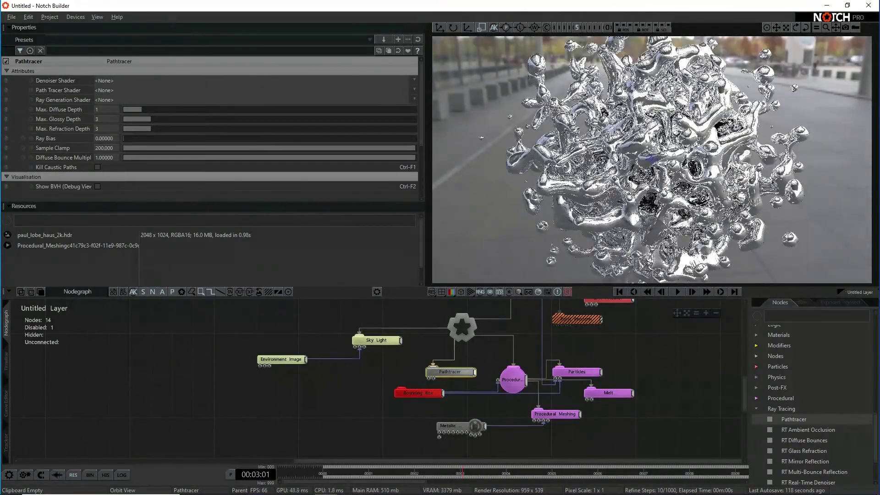
scroll(652, 159, "down", 2)
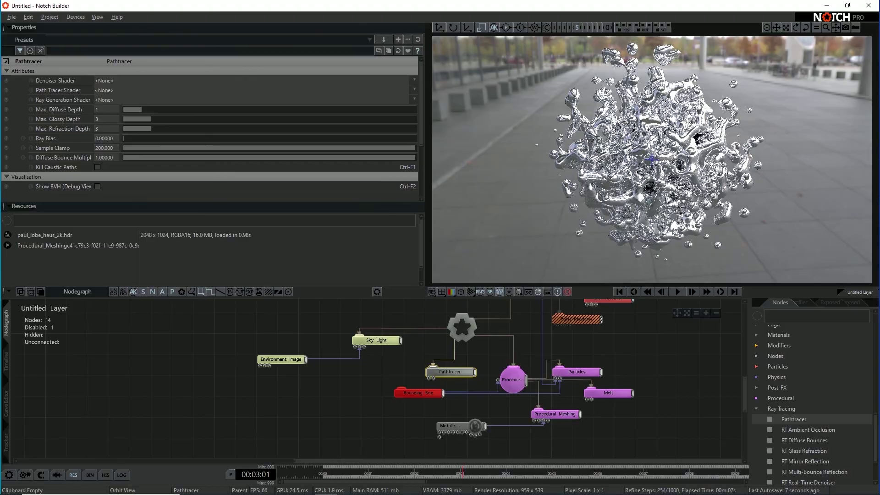
scroll(652, 159, "up", 5)
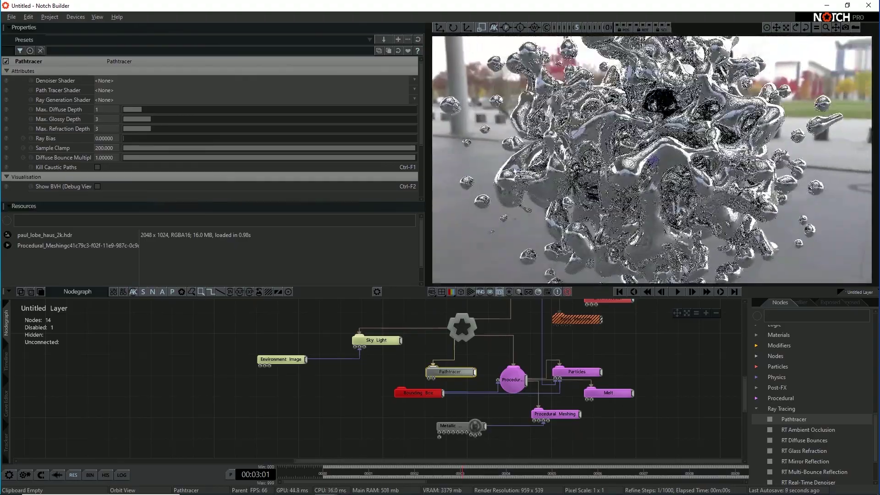
right_click_drag(651, 159, 554, 163)
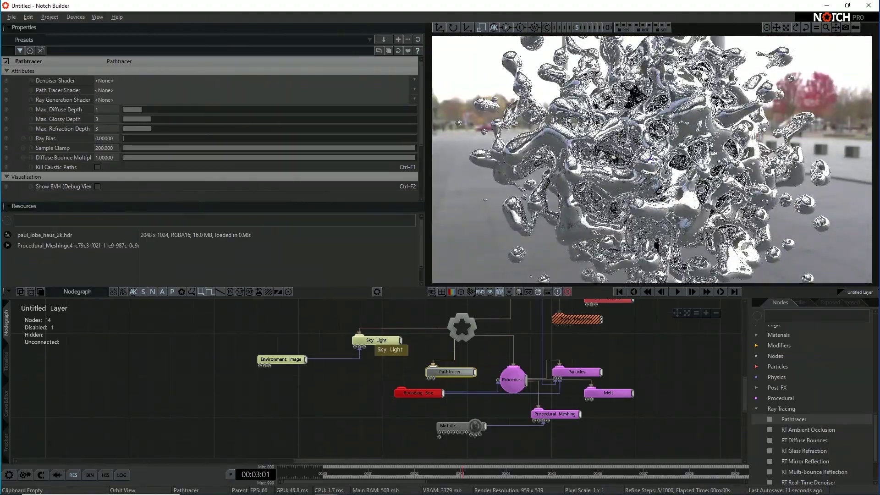
left_click(375, 340)
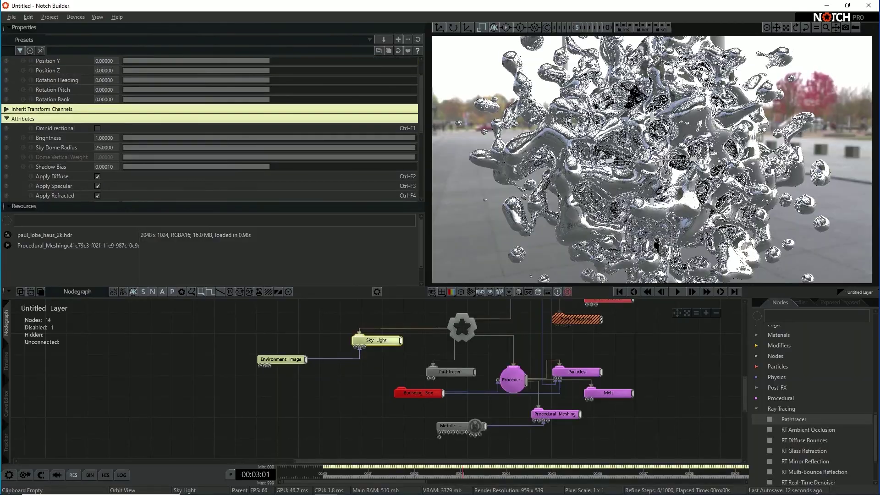
middle_click_drag(652, 161, 733, 160)
scroll(651, 160, "down", 3)
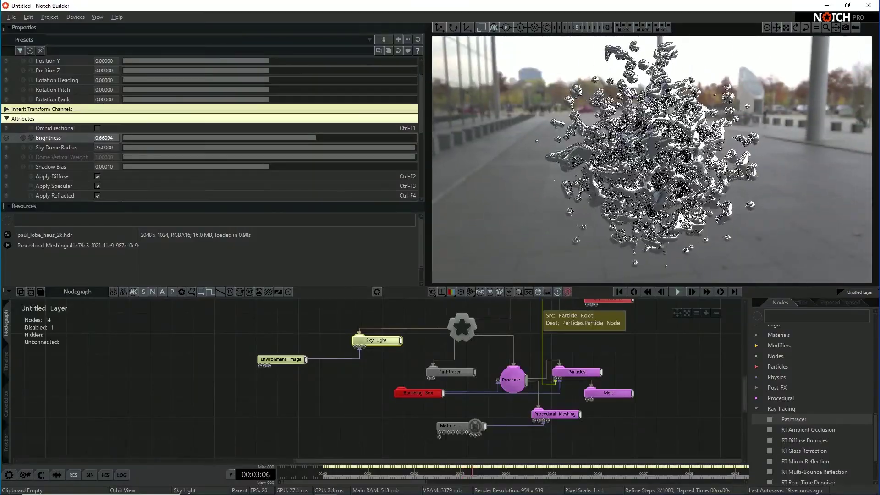
key("Home")
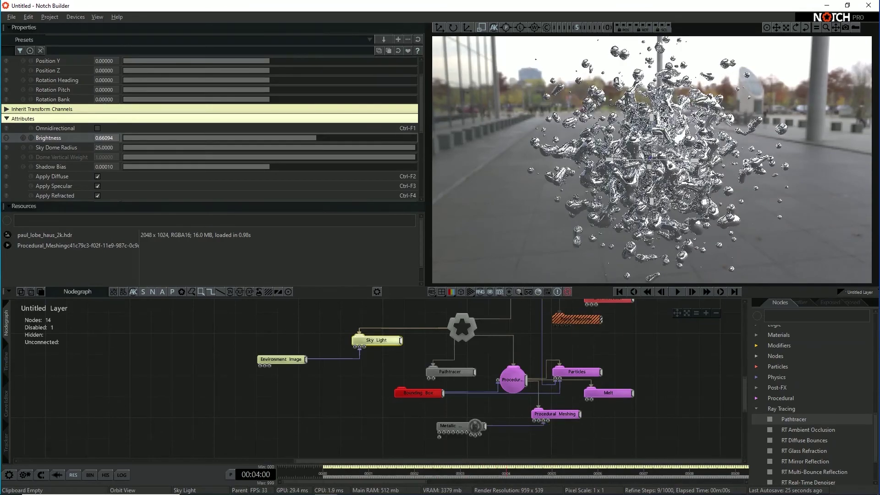
Disconnect the Metallic Material from the Procedural Meshing node and connect a new Glass RT Material node to its Material input instead.
left_click(454, 426)
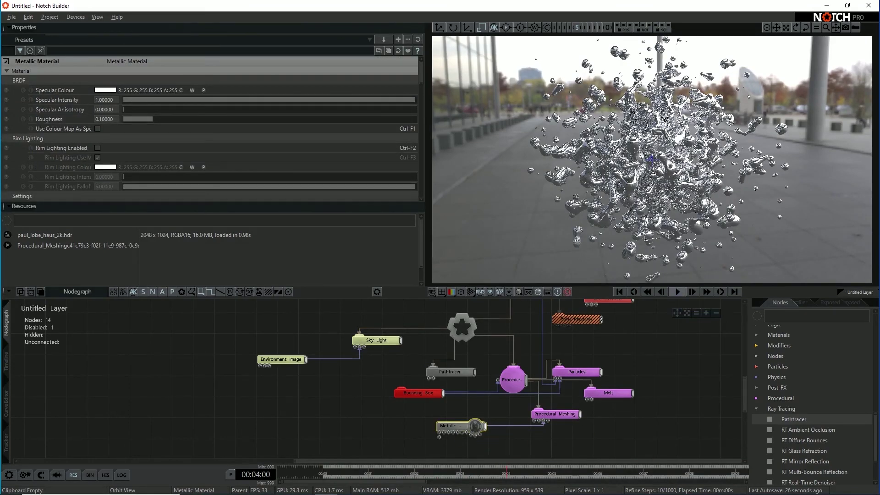
right_click(524, 425)
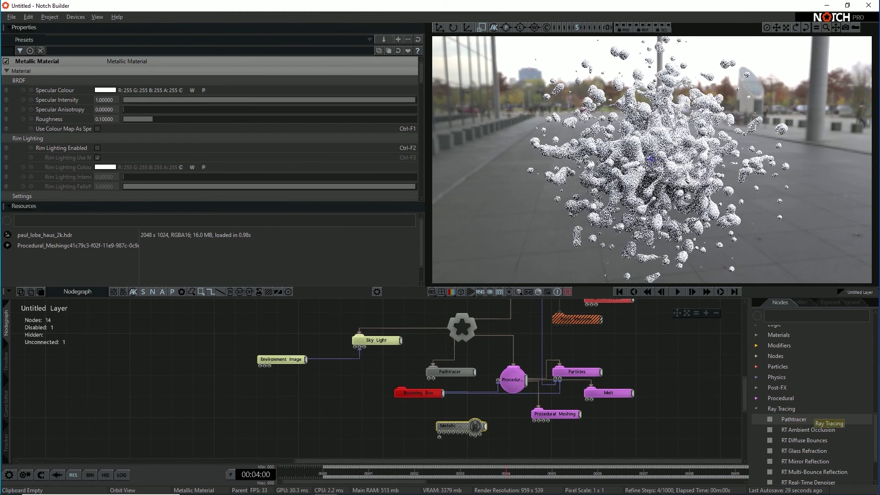
scroll(784, 405, "up", 2)
scroll(791, 400, "up", 3)
left_click(756, 423)
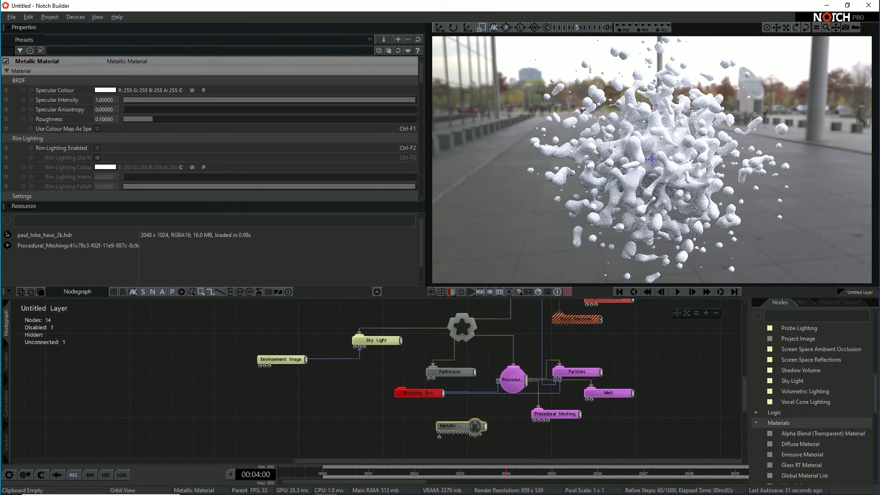
scroll(830, 393, "down", 4)
scroll(834, 401, "down", 2)
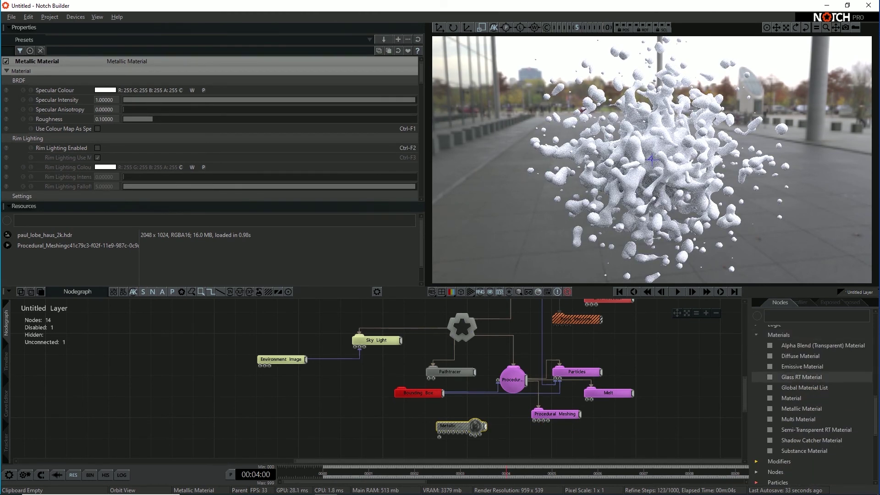
left_click_drag(801, 376, 543, 421)
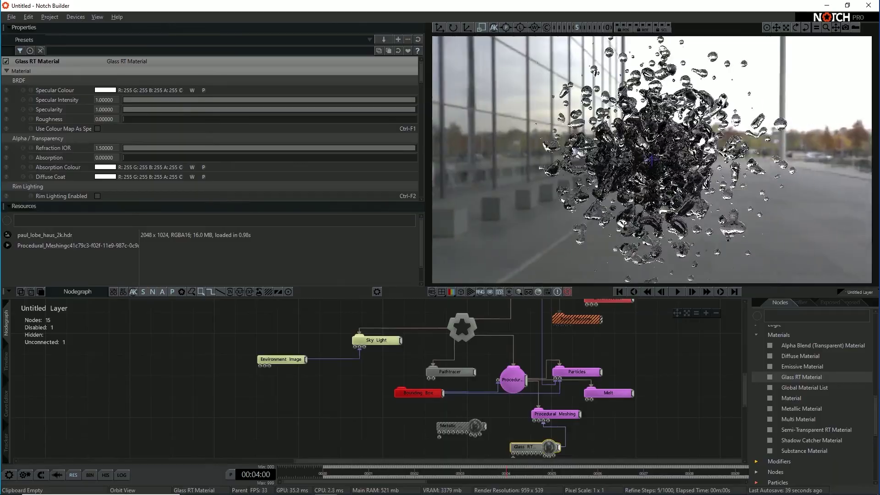
scroll(651, 159, "up", 4)
left_click_drag(652, 160, 715, 160)
scroll(714, 159, "up", 3)
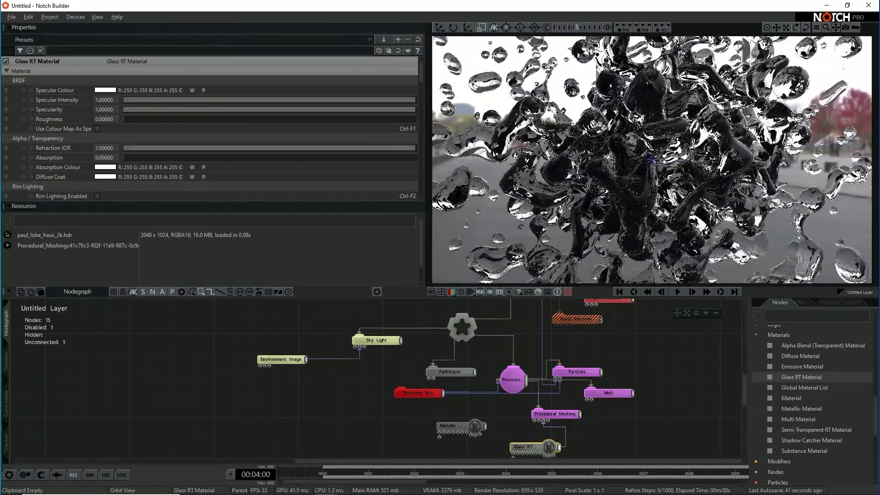
Set the Pathtracer's Max. Refraction Depth to 8, comparing it with depths of 5, 6 and 15.
scroll(650, 160, "down", 5)
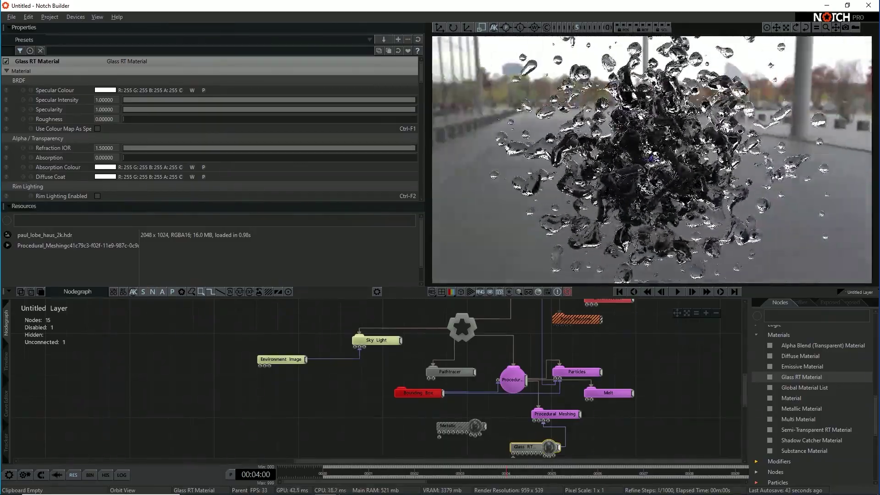
left_click_drag(651, 160, 682, 146)
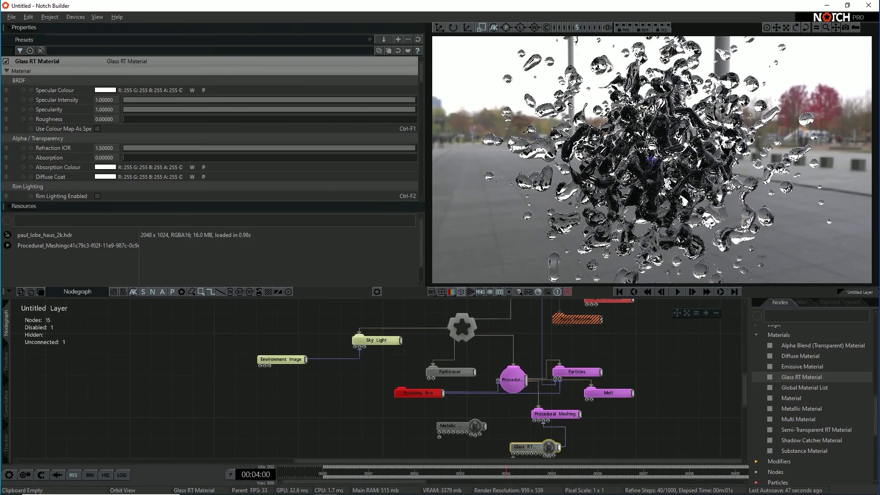
scroll(650, 159, "up", 5)
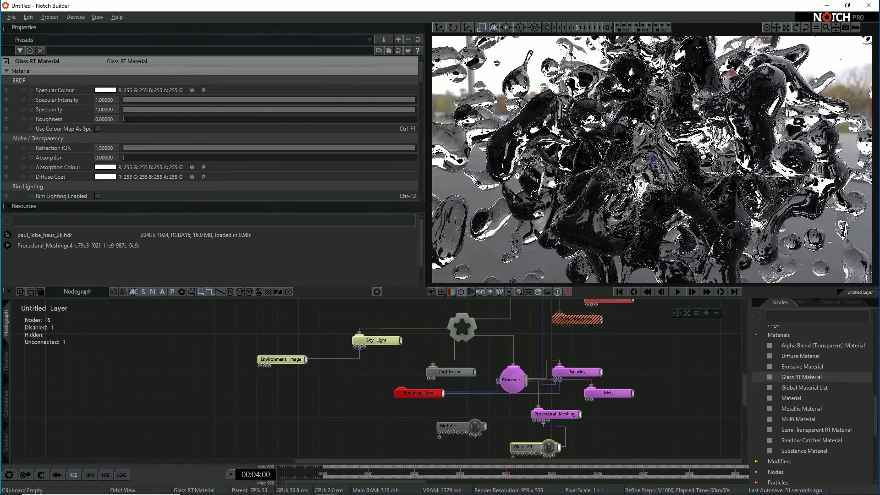
scroll(651, 159, "down", 5)
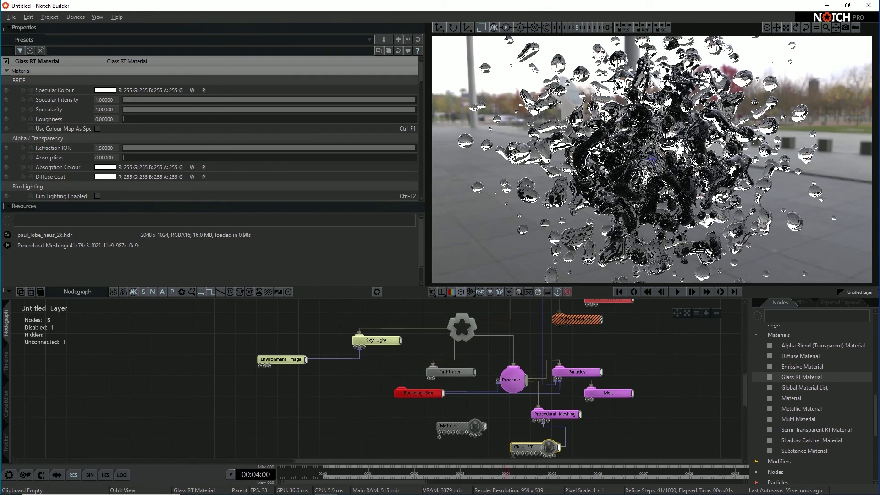
left_click(451, 372)
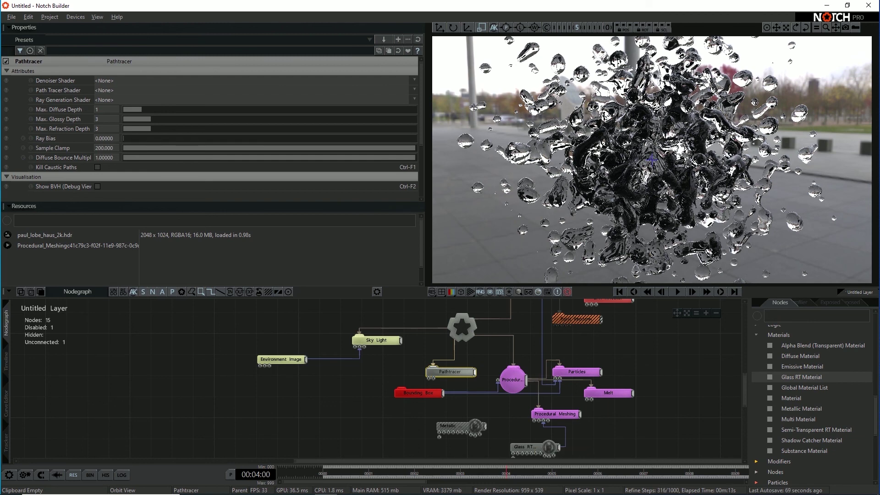
left_click(106, 128)
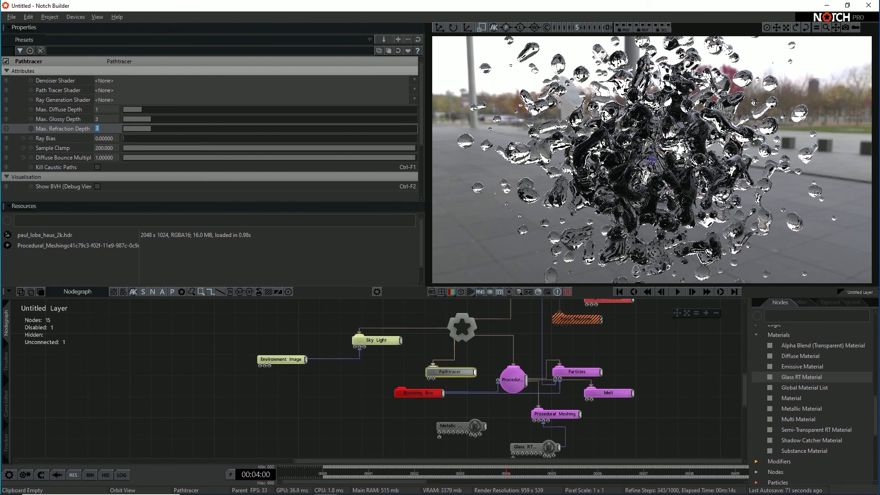
type("8")
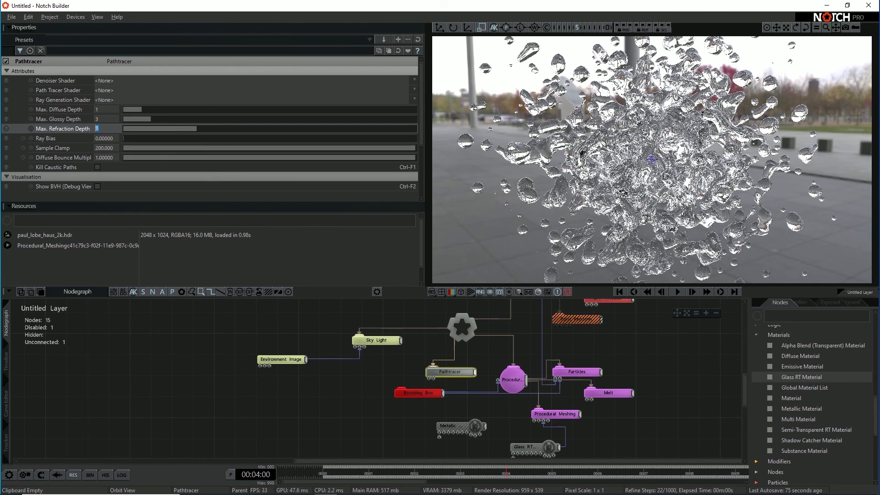
type("5")
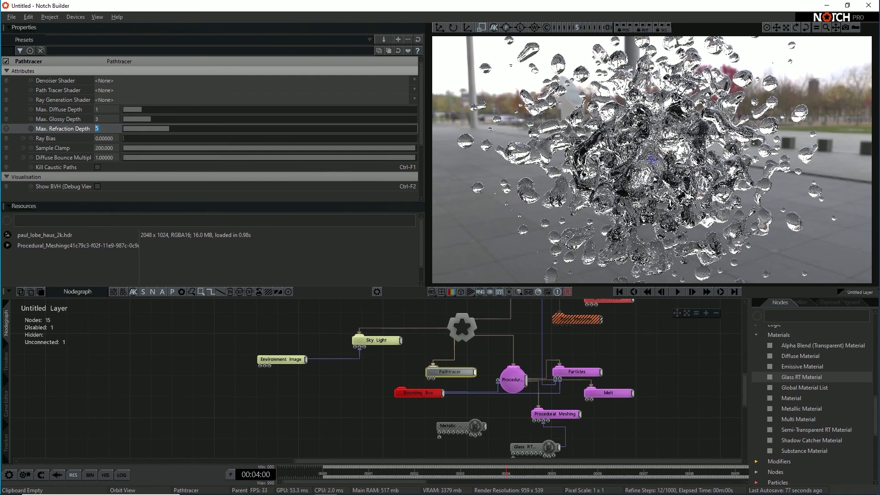
type("6")
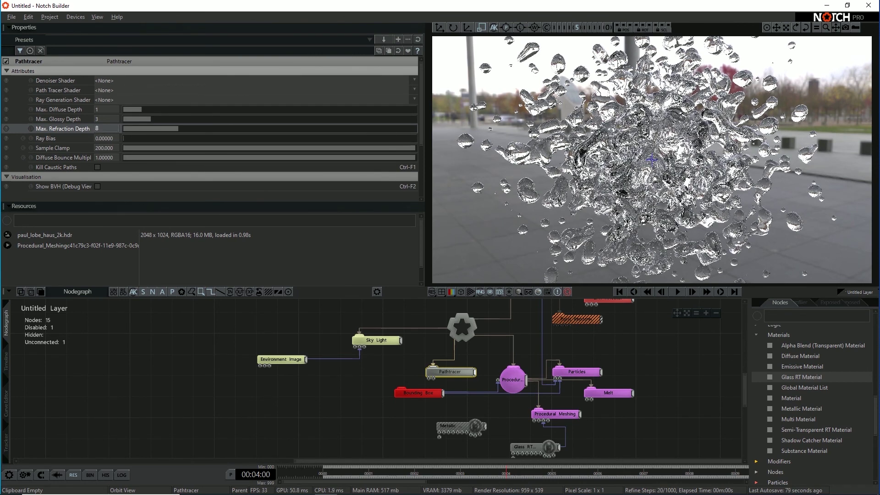
type("15")
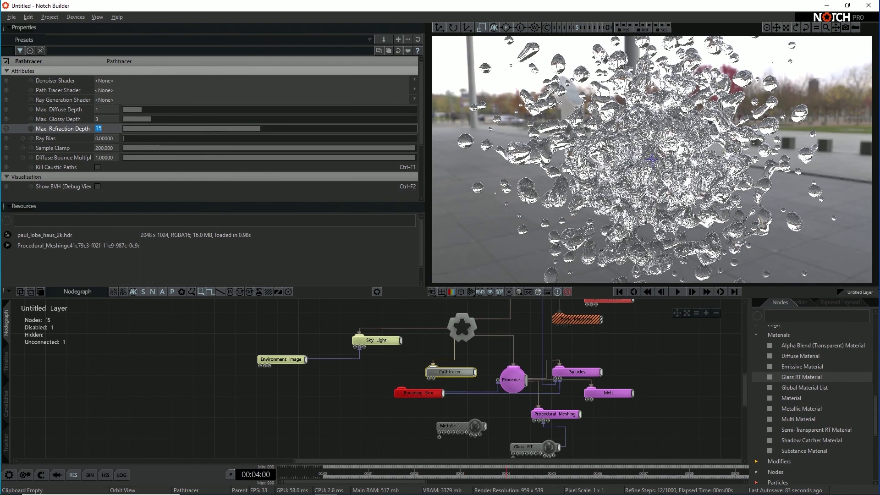
type("8")
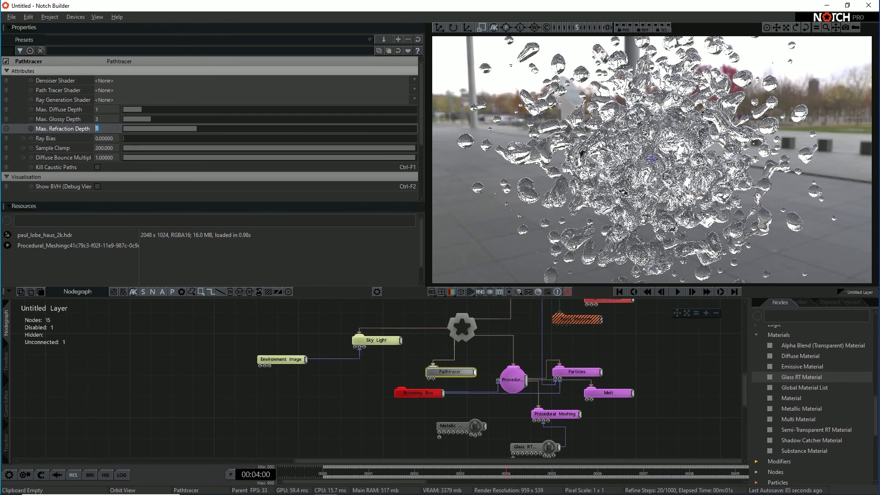
key("Return")
Examine the glass mesh from several angles and distances, and replay the animation, stopping at 00:03:06.
mouse_move(651, 160)
left_mouse_down()
mouse_move(595, 161)
mouse_move(637, 156)
left_mouse_up()
scroll(651, 160, "down", 2)
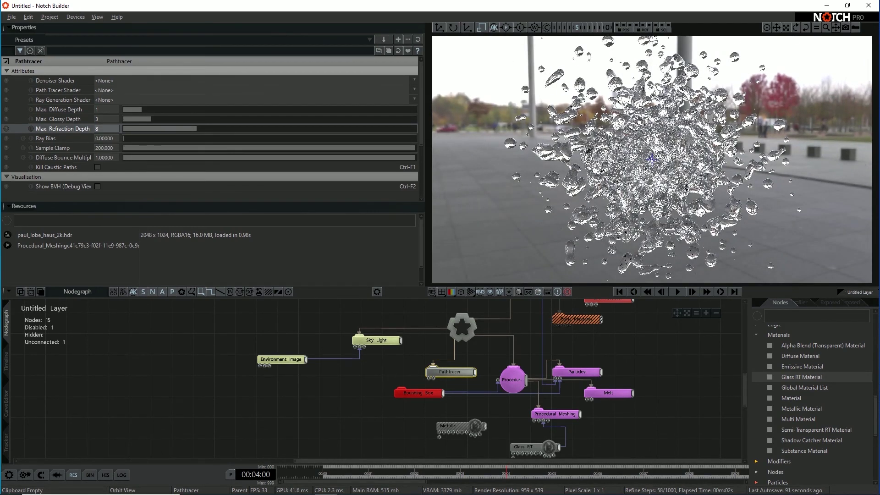
mouse_move(642, 159)
left_mouse_down()
mouse_move(701, 158)
mouse_move(591, 151)
left_mouse_up()
scroll(651, 159, "up", 3)
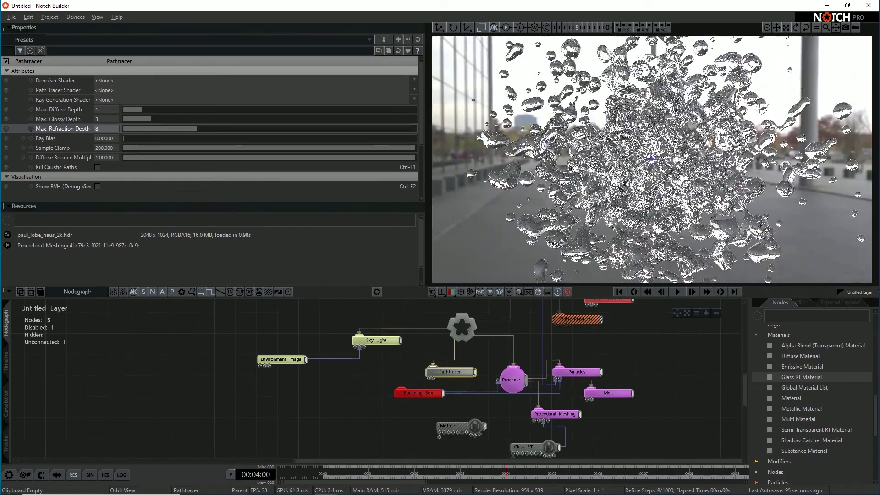
scroll(651, 159, "up", 3)
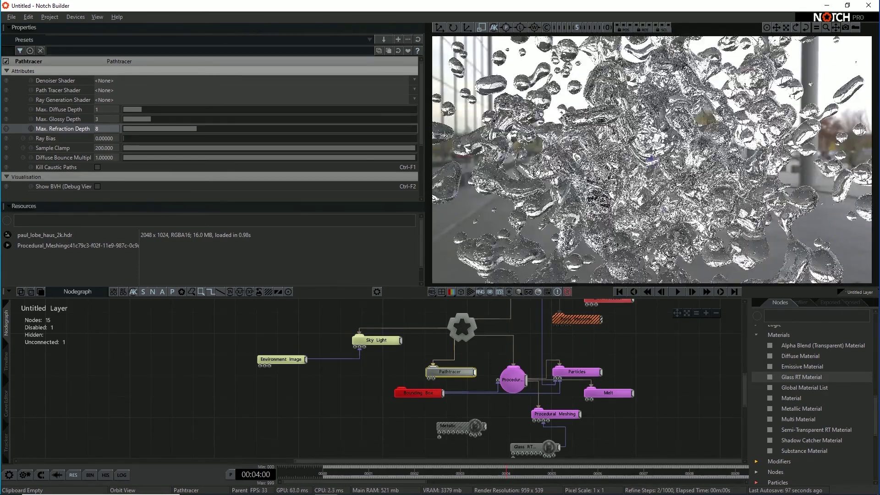
left_click_drag(605, 154, 655, 165)
scroll(652, 159, "down", 3)
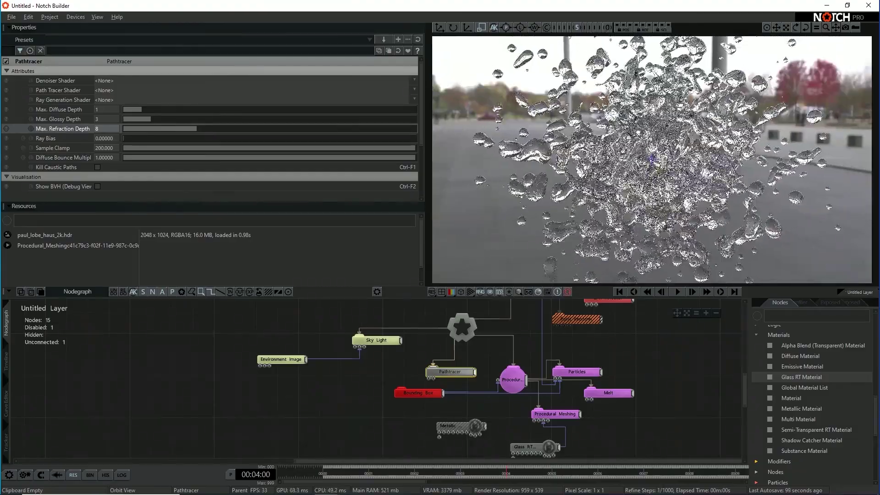
key("space")
key("Return")
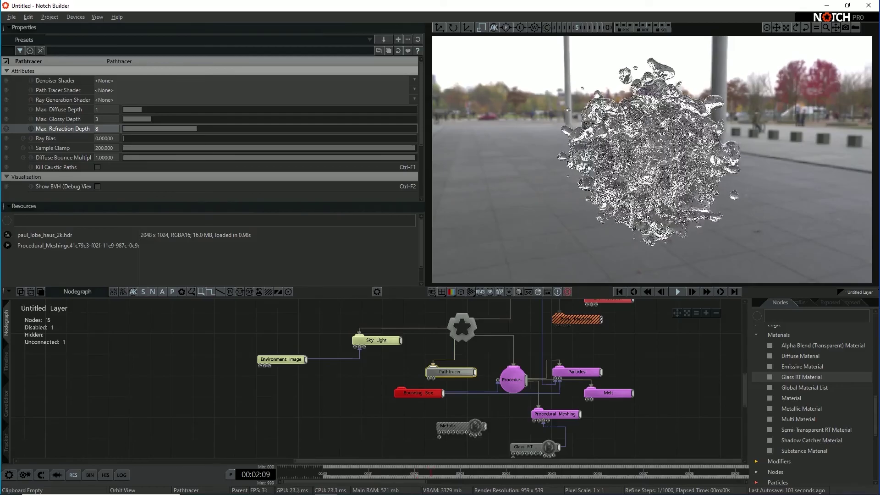
mouse_move(642, 161)
left_mouse_down()
mouse_move(692, 159)
mouse_move(651, 160)
left_mouse_up()
scroll(652, 159, "up", 4)
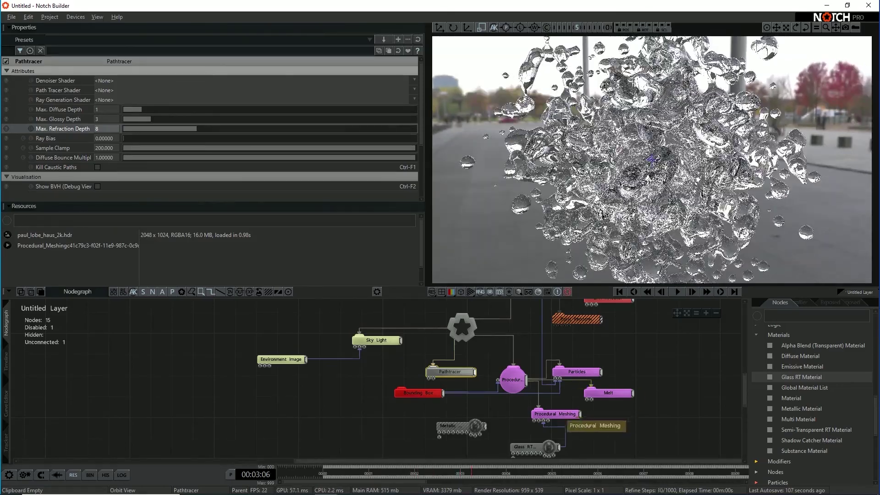
Try a Roughness of 0.26406 on the Glass RT Material and undo it.
left_click(523, 447)
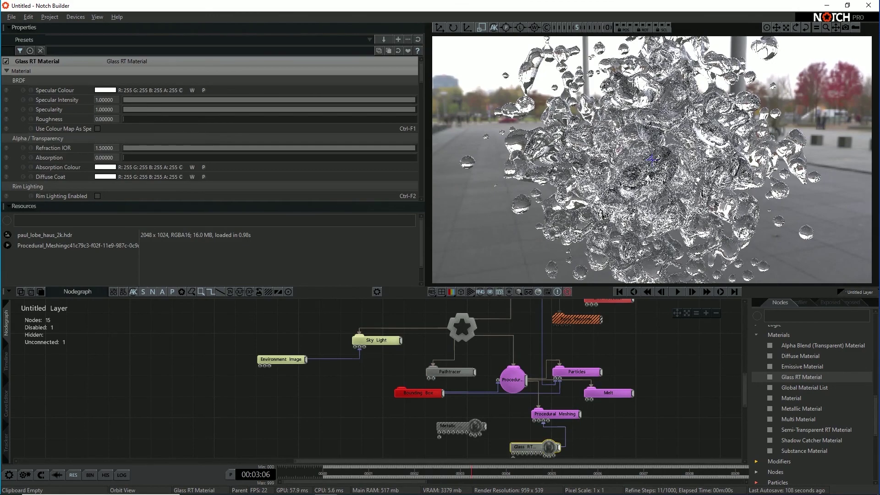
left_click_drag(142, 119, 200, 119)
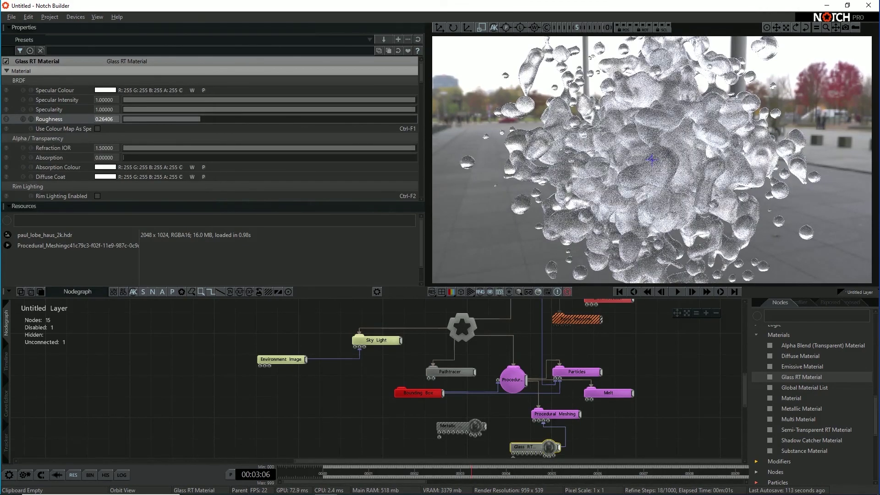
key("ctrl+z")
Lower the Glass RT Material's Refraction IOR to 1.00000 for comparison, and set it to 1.39922.
scroll(200, 129, "down", 5)
scroll(211, 128, "up", 3)
left_click_drag(413, 104, 318, 104)
right_click_drag(652, 159, 692, 162)
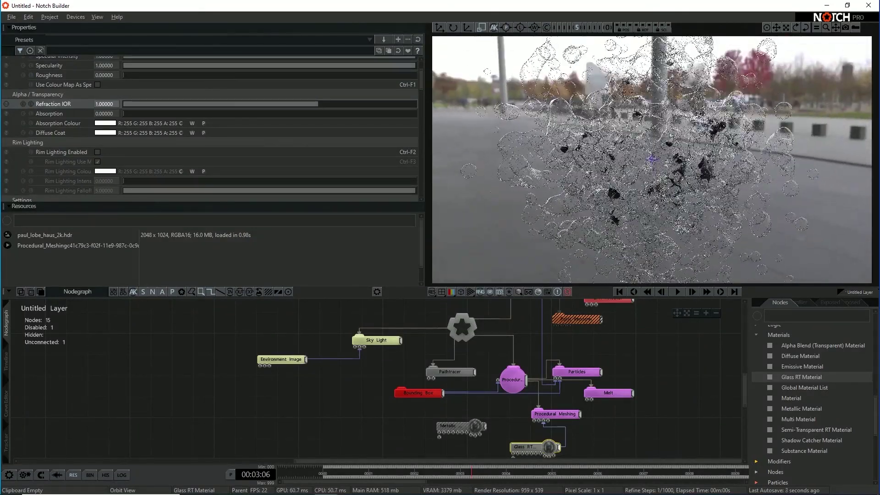
left_click_drag(318, 104, 395, 104)
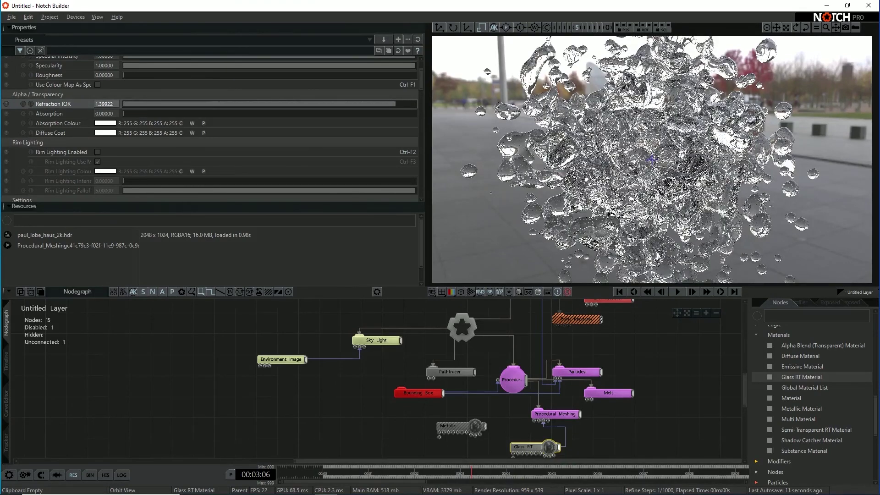
Raise the Glass RT Material's Specular Intensity to 4.07291.
scroll(395, 103, "up", 1)
right_click_drag(650, 146, 591, 158)
scroll(591, 158, "down", 3)
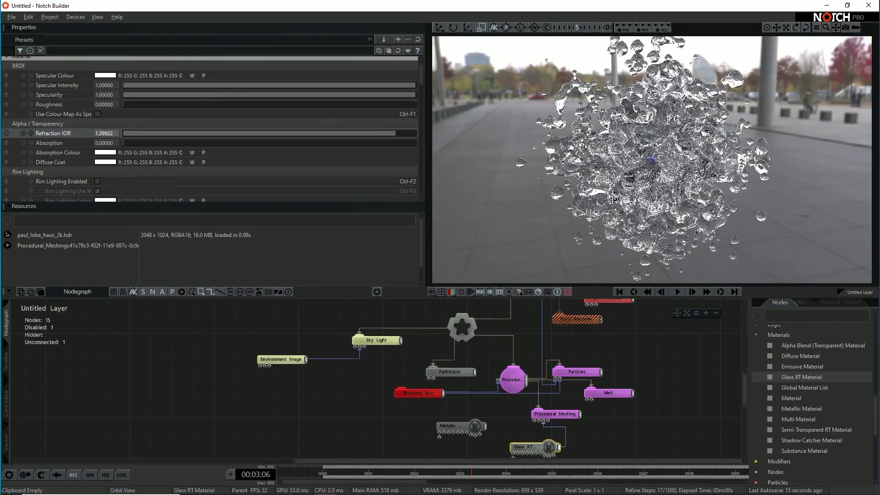
left_click_drag(415, 86, 790, 85)
right_click_drag(790, 92, 809, 92)
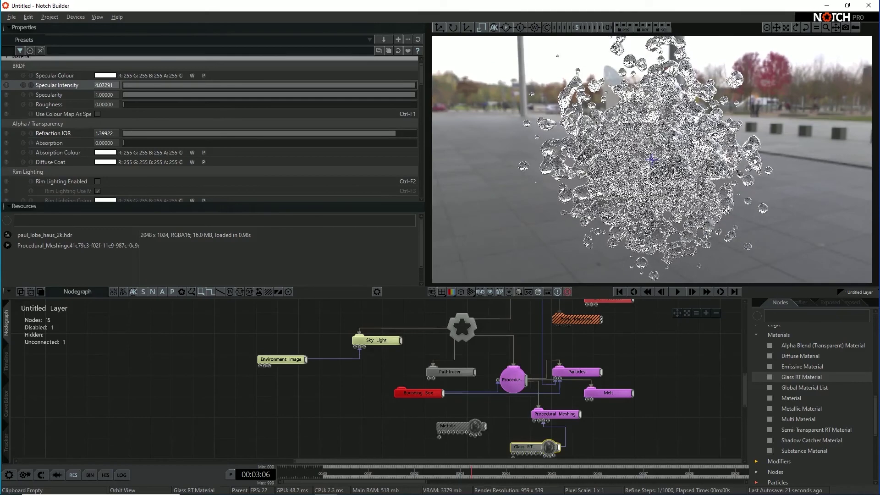
Set the Pathtracer's Max. Glossy Depth to 8.
left_click(451, 372)
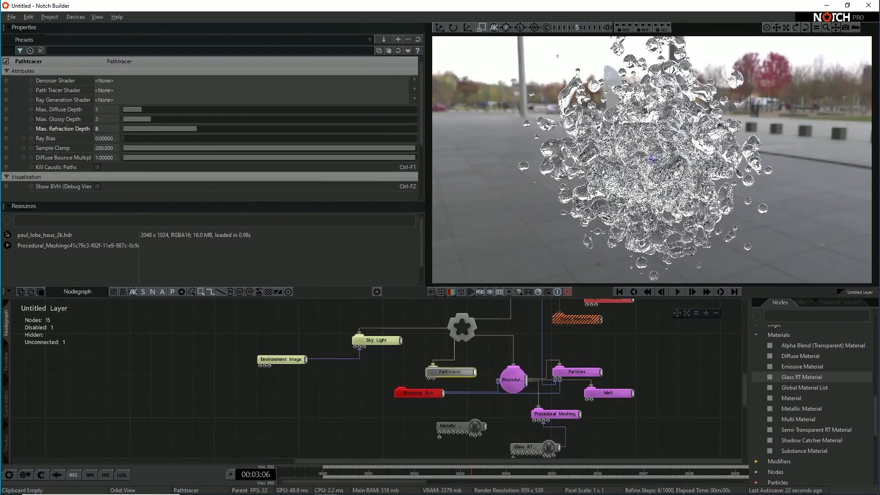
left_click(105, 119)
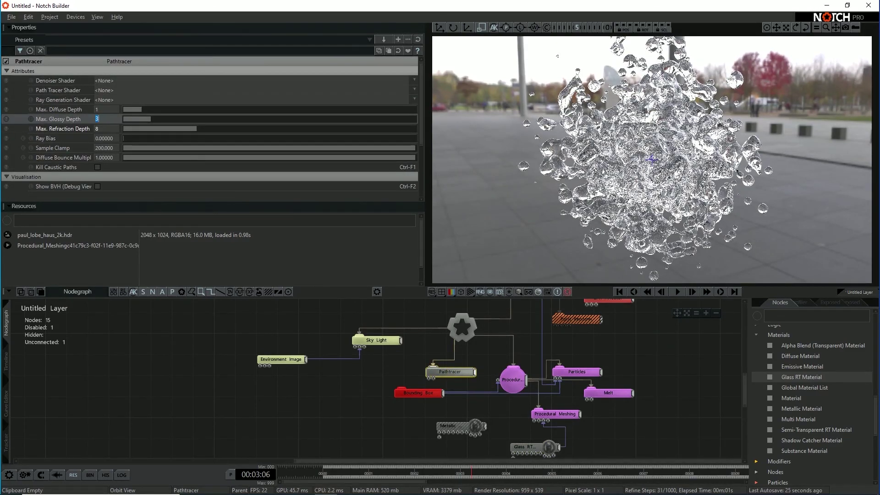
type("8")
key("Return")
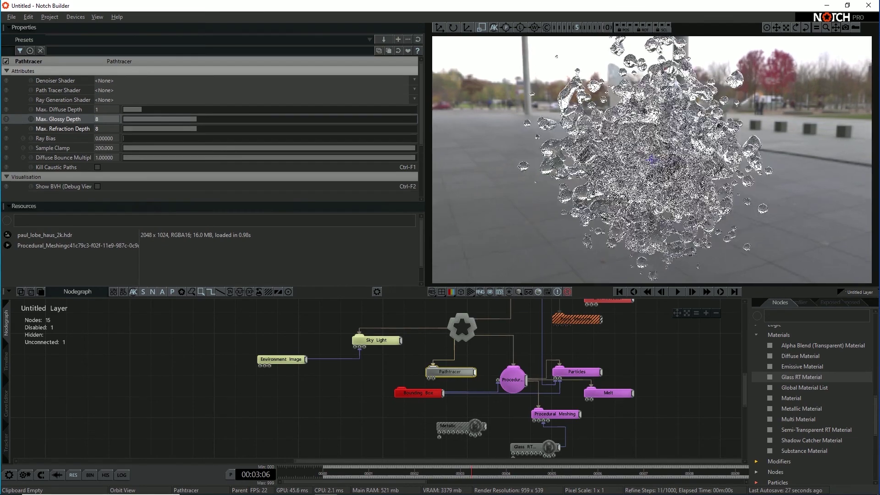
Examine the path-traced glass from different angles and distances, playing the animation on to 00:04:03.
right_click_drag(580, 219, 592, 220)
scroll(592, 221, "up", 4)
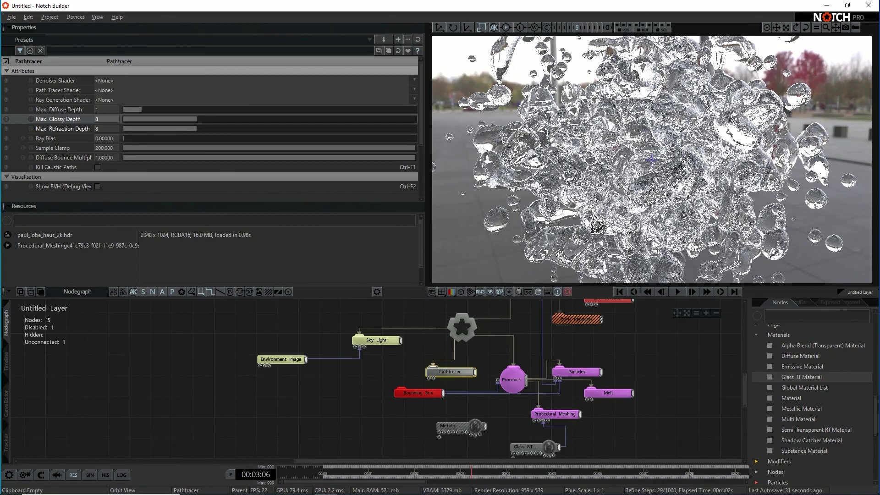
scroll(592, 221, "down", 3)
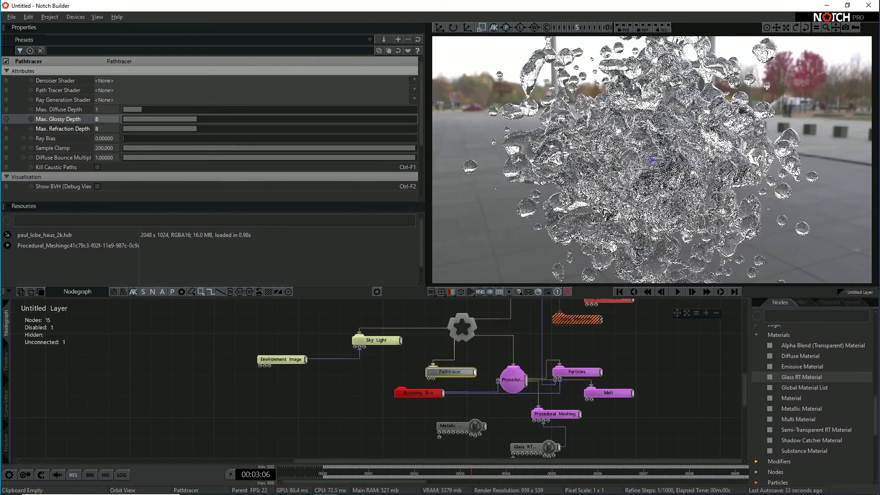
right_click_drag(592, 220, 615, 216)
scroll(605, 212, "down", 3)
scroll(615, 216, "up", 3)
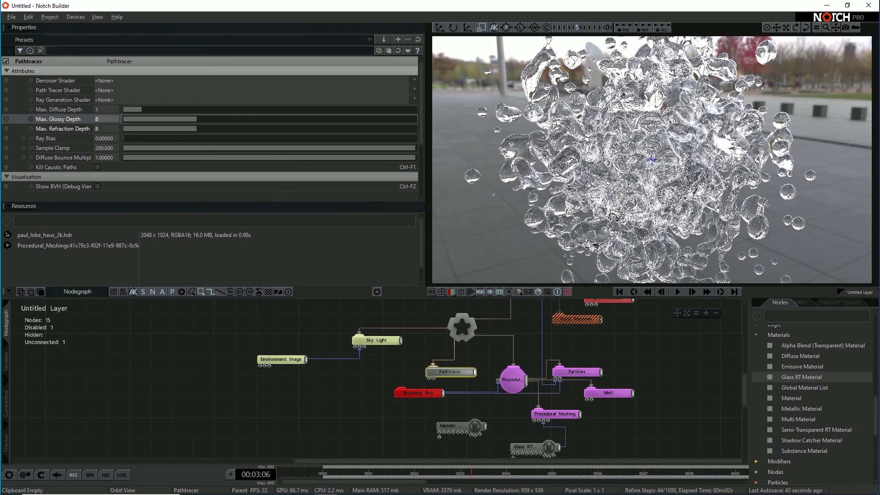
key("space")
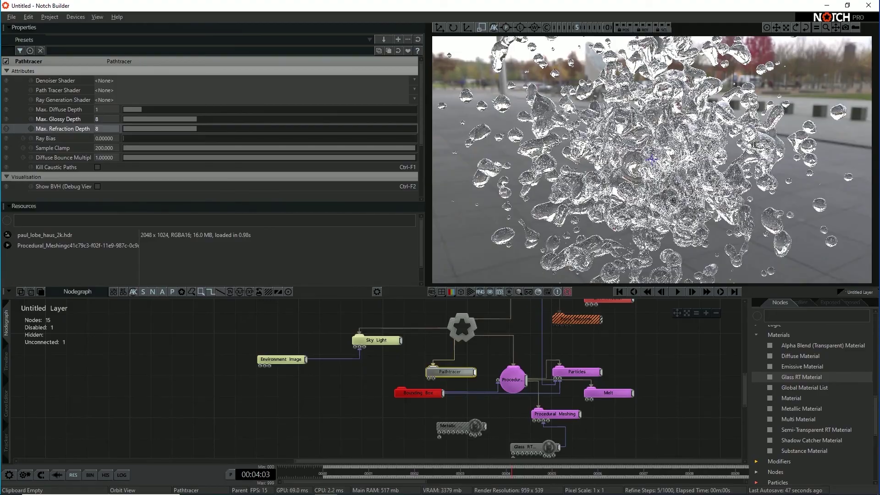
right_click_drag(652, 160, 630, 153)
scroll(652, 159, "down", 3)
scroll(652, 159, "up", 4)
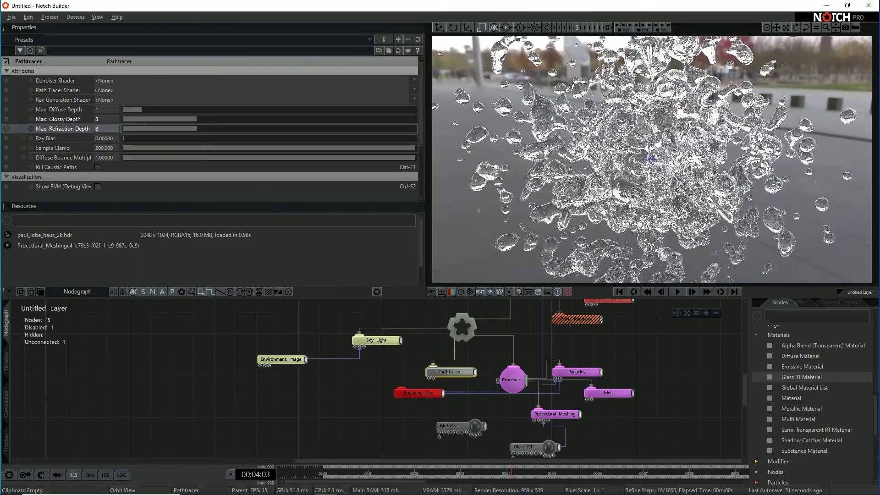
right_click_drag(651, 159, 635, 149)
scroll(651, 160, "down", 4)
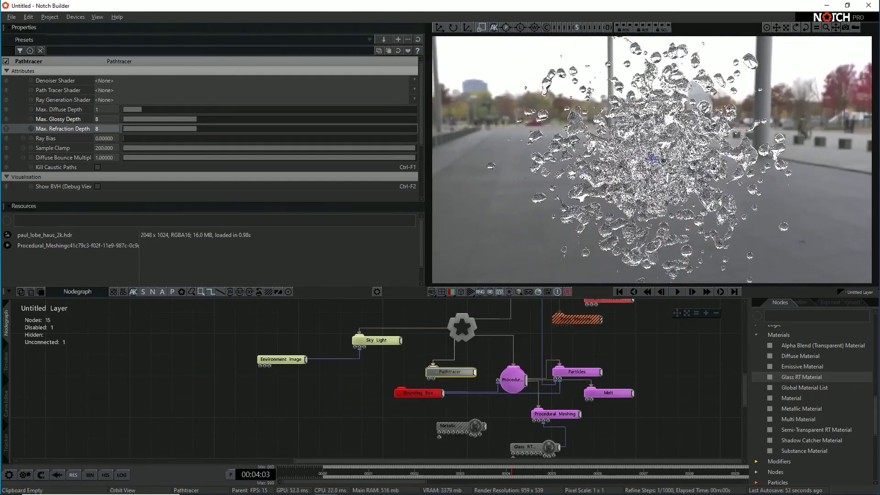
scroll(651, 159, "up", 3)
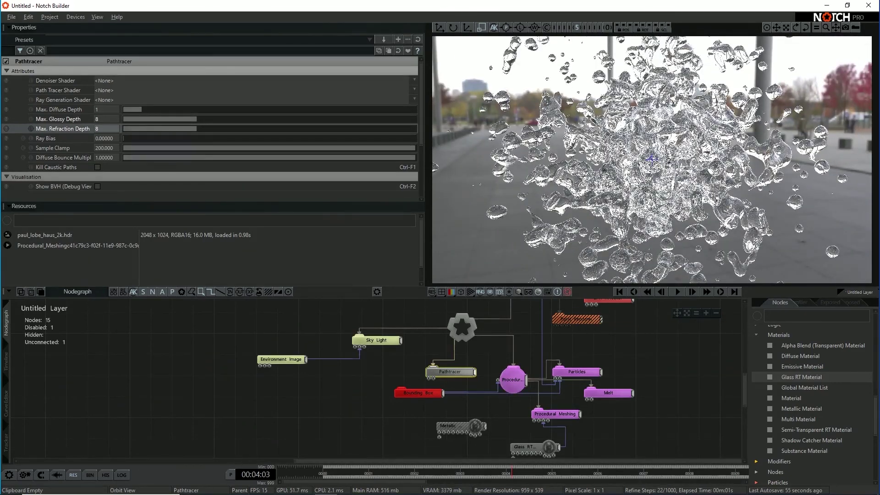
Darken the Glass RT Material's Specular Colour to grey with R, G and B at 195.
left_click(523, 447)
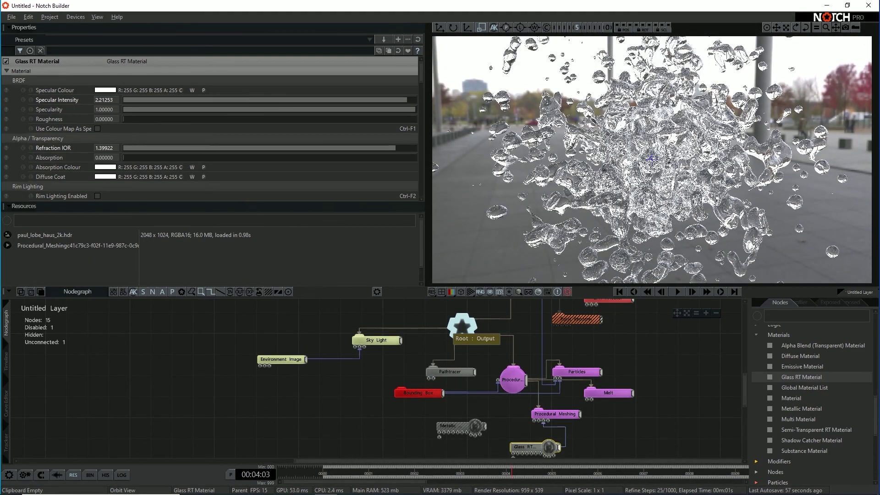
left_click(105, 90)
left_click_drag(113, 98, 114, 116)
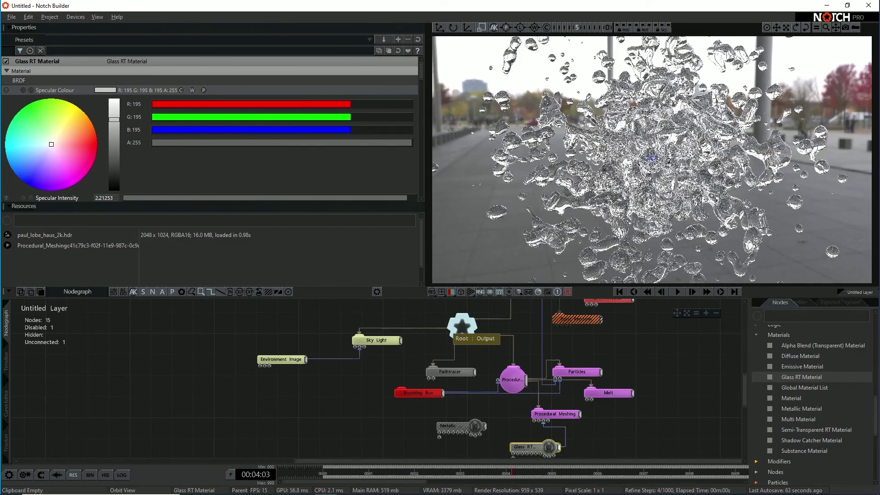
Examine the path-traced glass from slightly different angles, with the Sky Light selected to review its settings.
left_click_drag(113, 116, 114, 119)
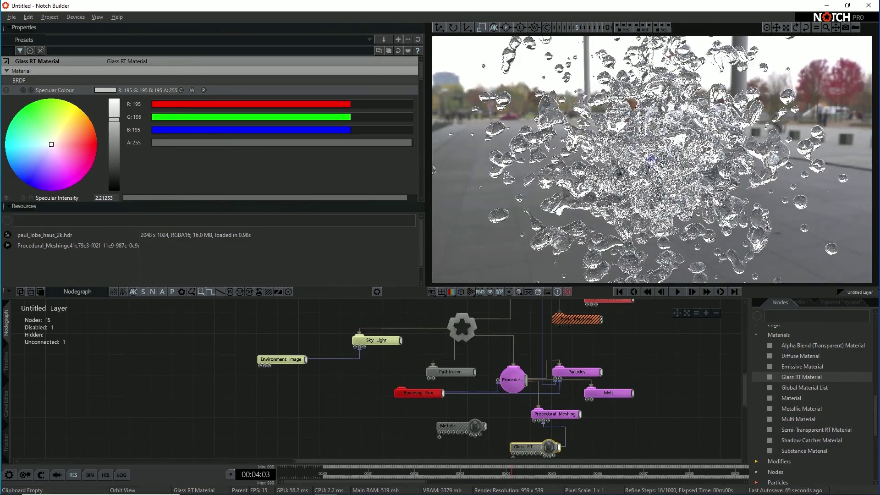
right_click_drag(632, 160, 682, 158)
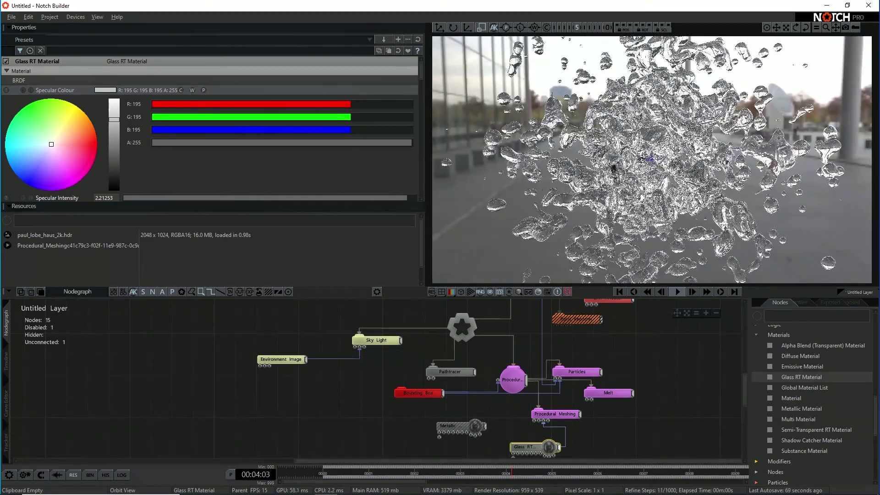
left_click(385, 340)
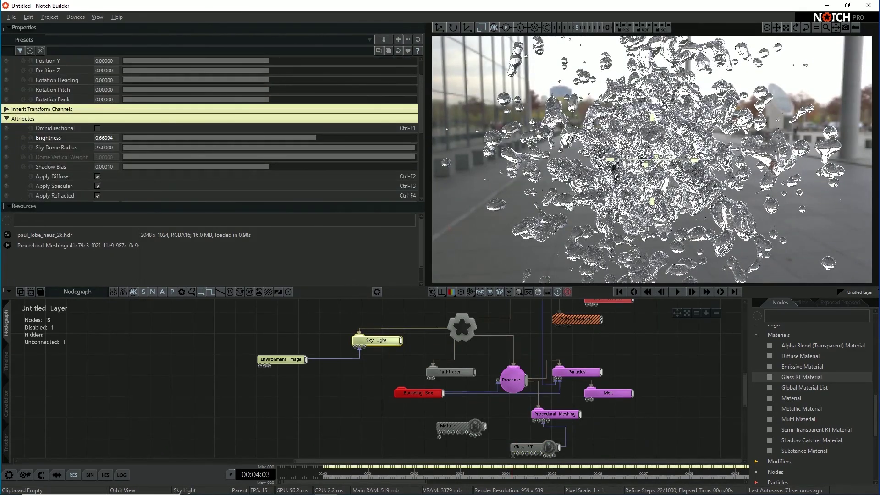
mouse_move(651, 161)
right_mouse_down()
mouse_move(692, 163)
mouse_move(657, 161)
right_mouse_up()
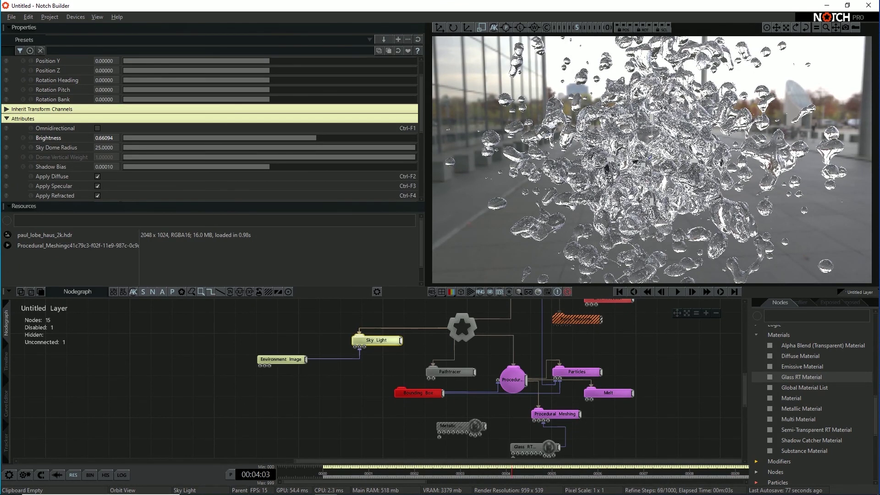
middle_click_drag(376, 378, 367, 402)
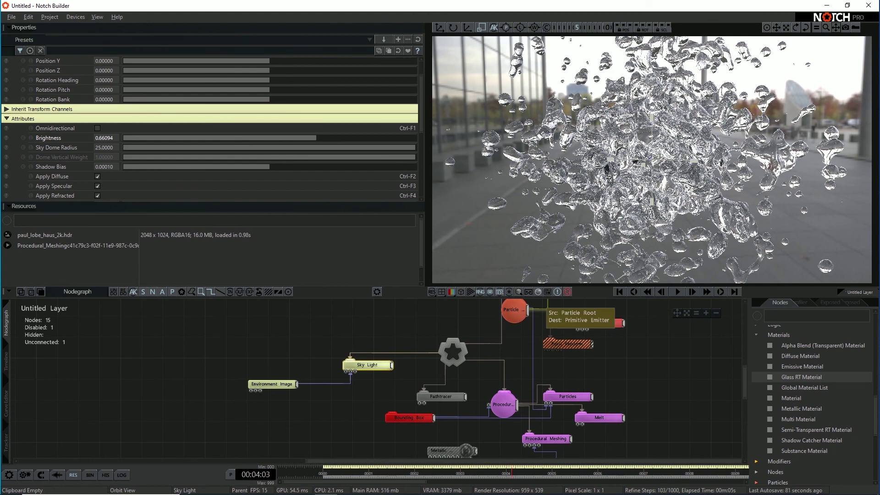
right_click_drag(651, 184, 642, 184)
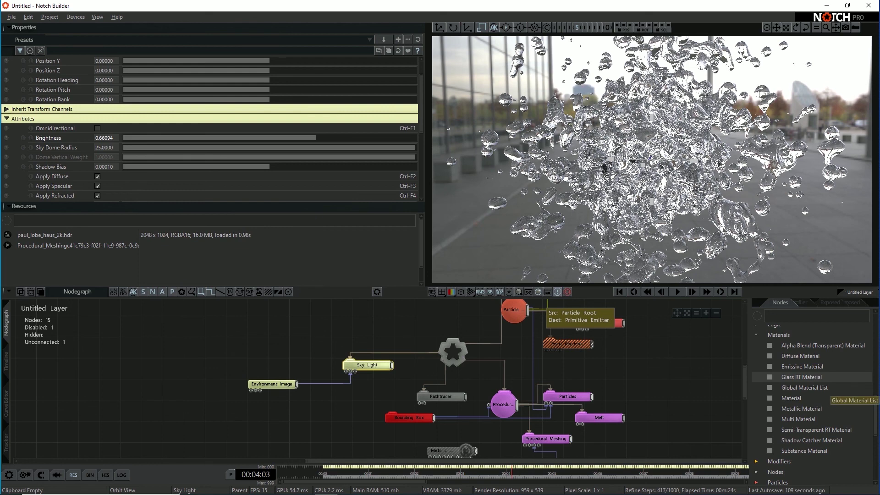
Add an RT Refinement node from the Ray Tracing category and connect it to the Root node.
scroll(813, 403, "down", 3)
scroll(807, 403, "down", 5)
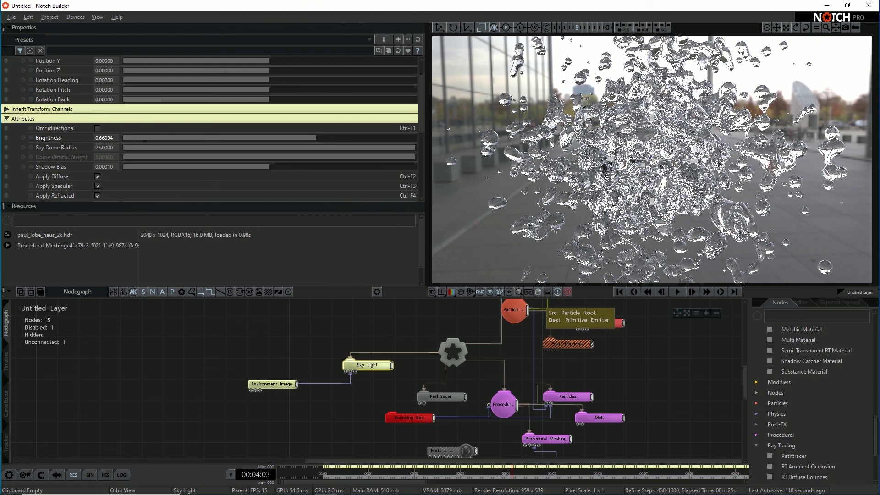
left_click(781, 376)
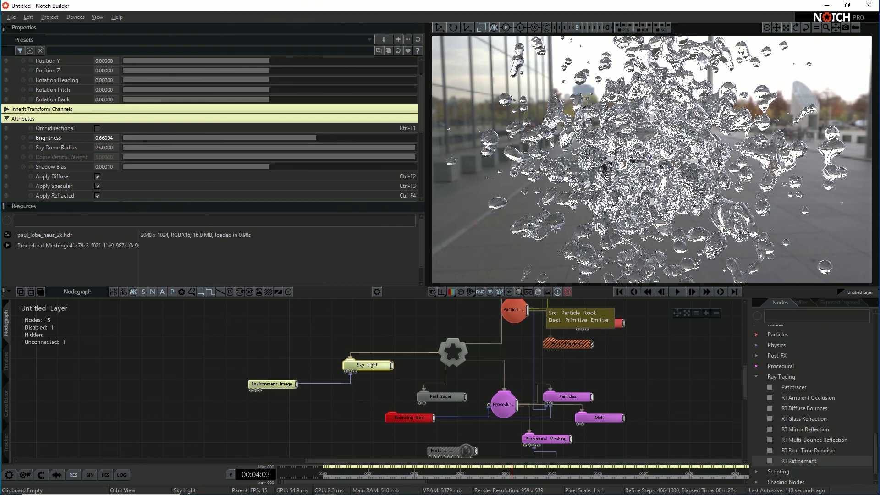
left_click_drag(799, 461, 409, 323)
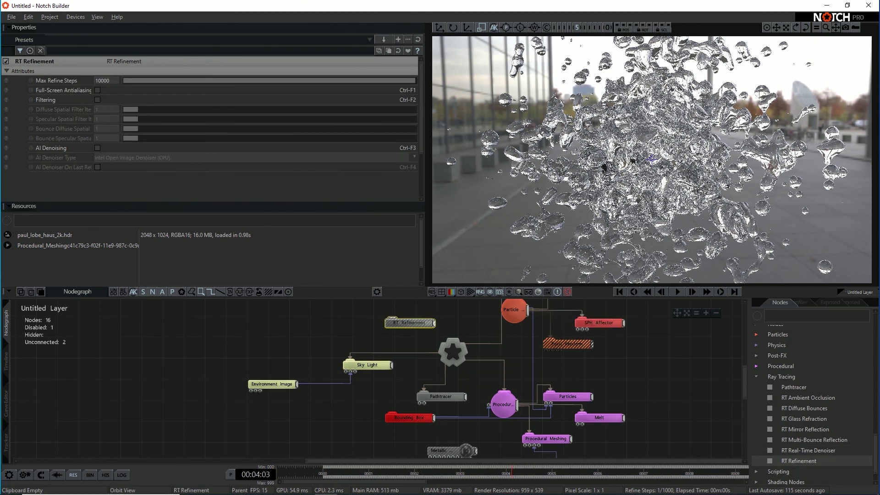
left_click_drag(453, 361, 413, 324)
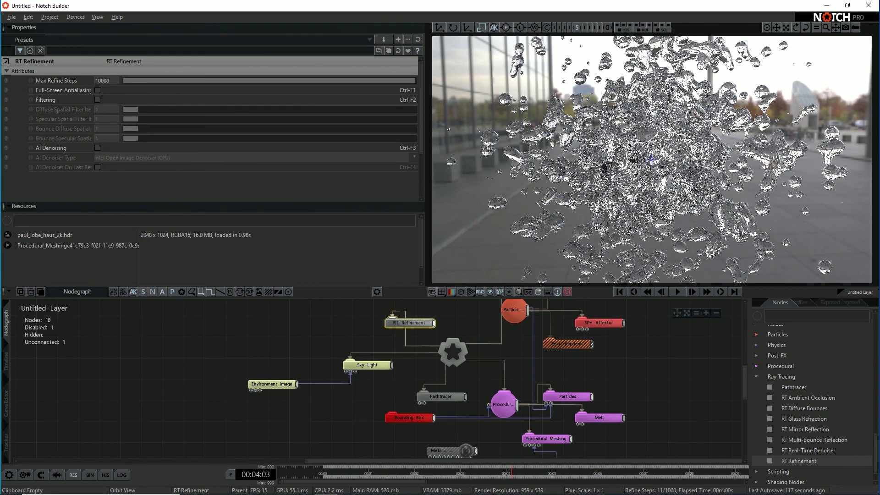
Set the RT Refinement node's Max Refine Steps to 100.
left_click(106, 80)
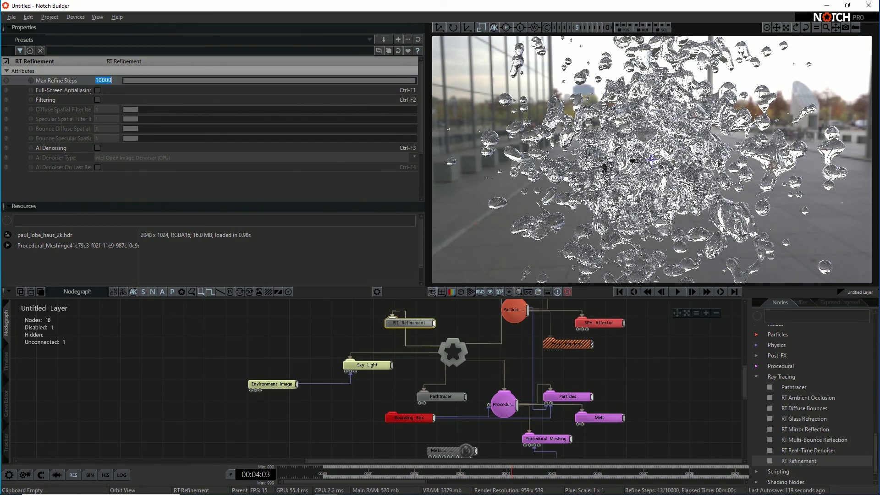
type("100")
key("Return")
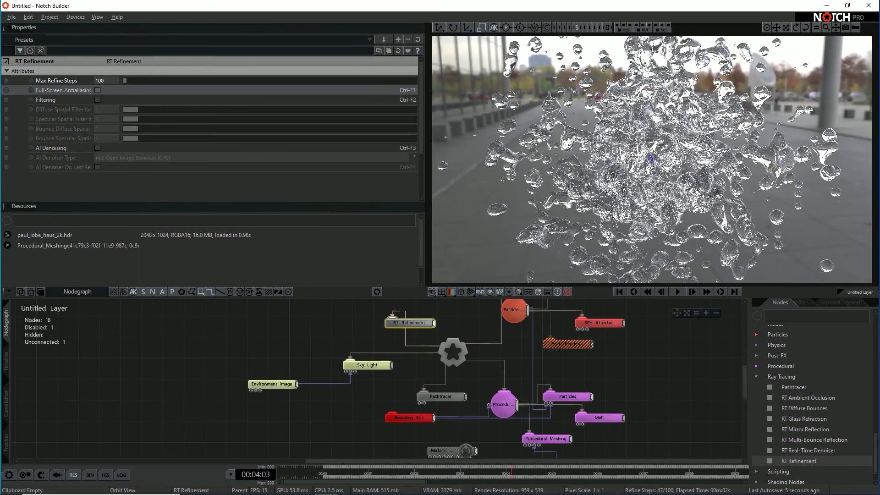
Try the Root node's Antialiasing option, switching it on and off to compare the refined glass.
left_click(452, 351)
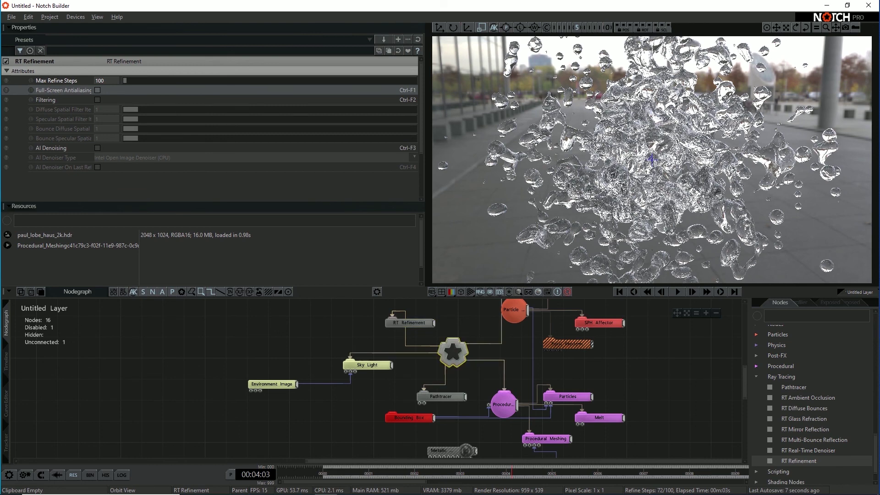
scroll(209, 128, "up", 6)
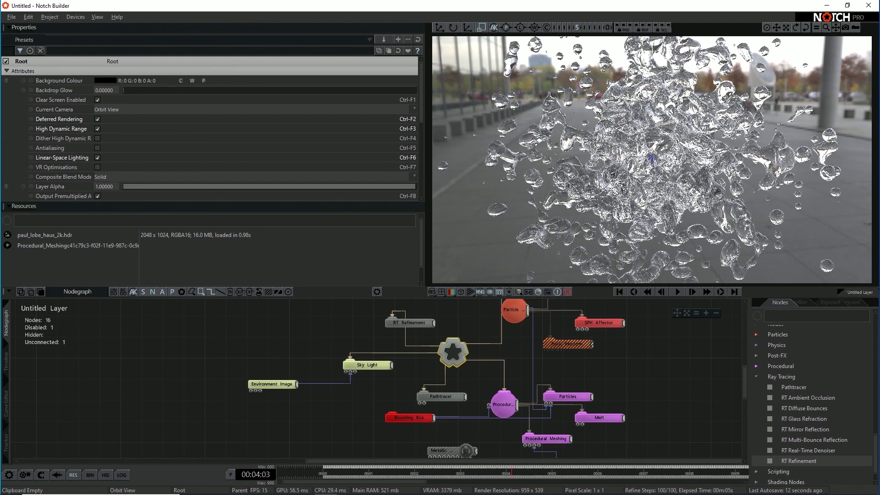
key("ctrl+F5")
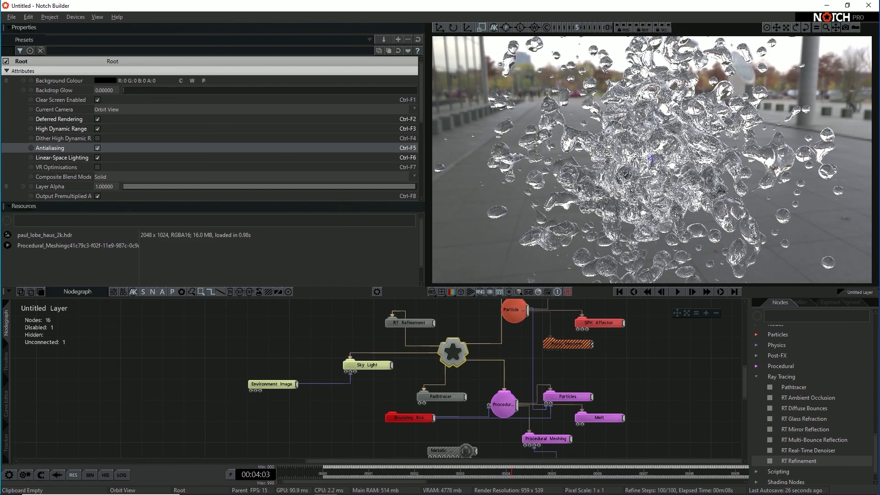
key("ctrl+F5")
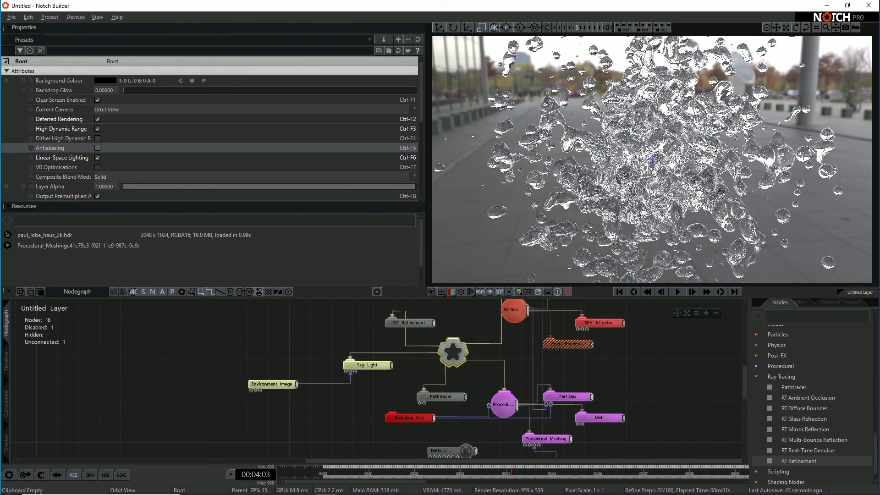
mouse_move(651, 159)
right_mouse_down()
mouse_move(665, 161)
mouse_move(656, 163)
right_mouse_up()
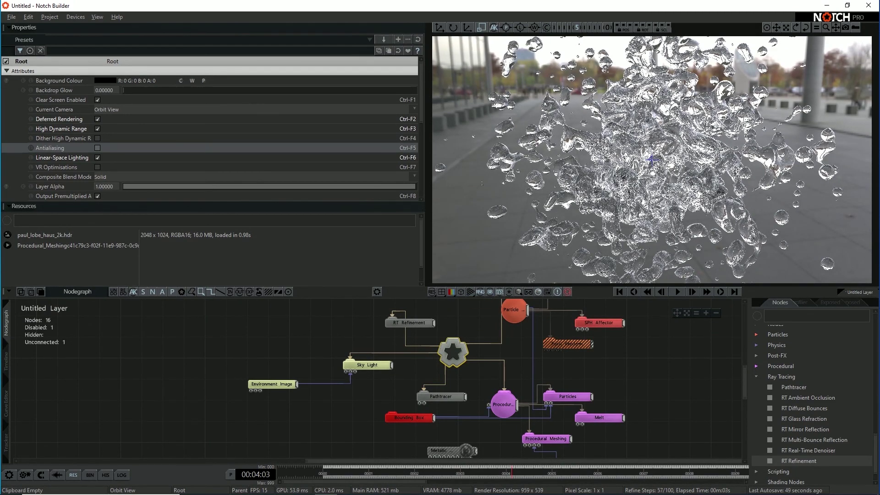
Restart the animation from the beginning of the layer and pause it at 00:02:16.
key("space")
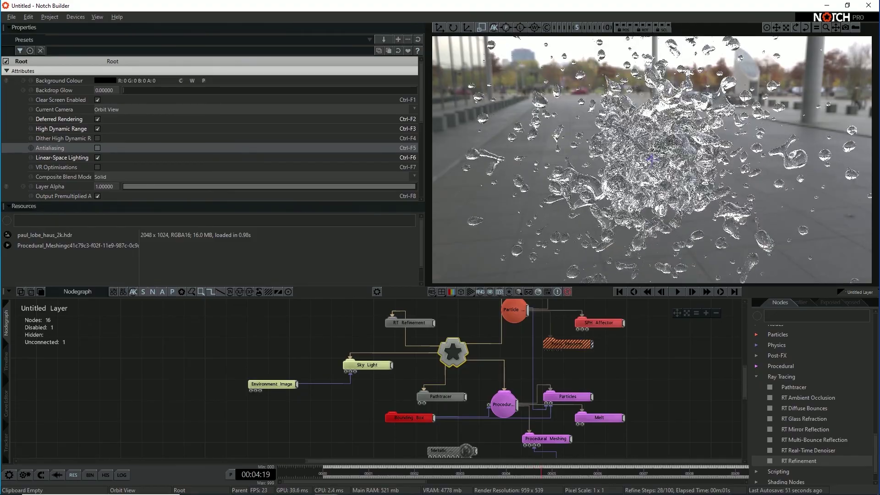
key("Home")
key("space")
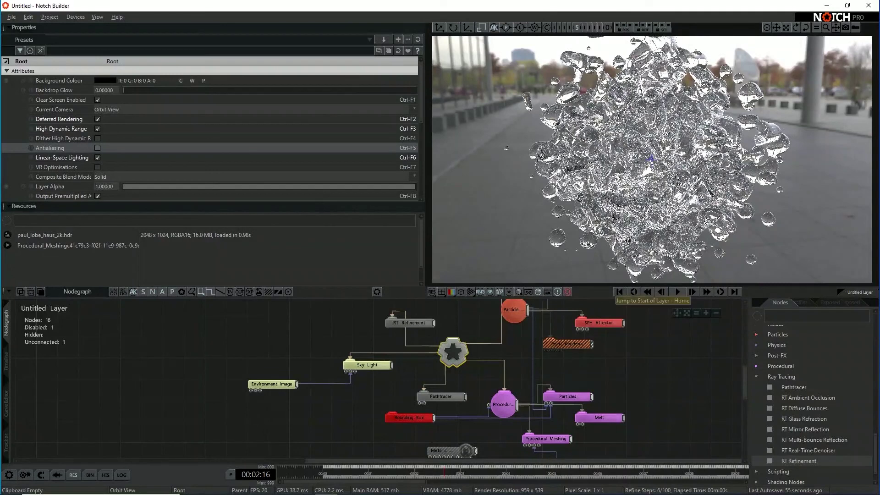
Add an FXAA Antialiasing node from the Post-FX category and connect it to the Root node.
scroll(789, 406, "down", 1)
left_click(778, 361)
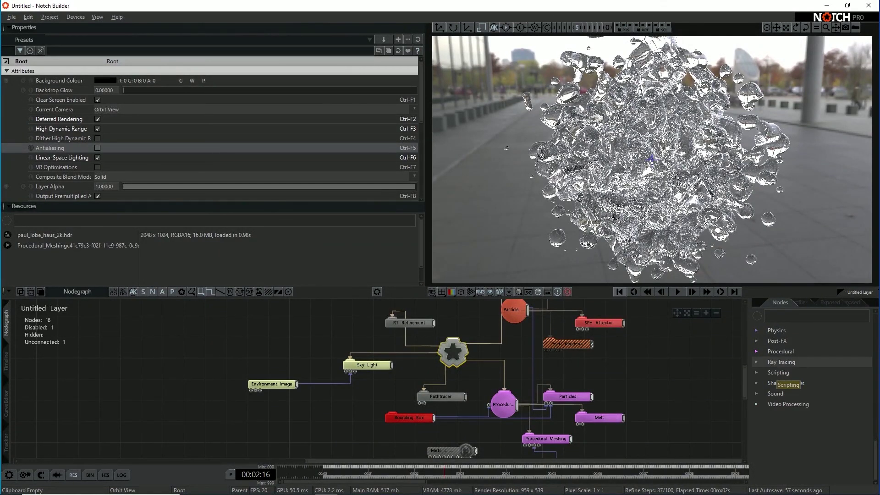
left_click(777, 341)
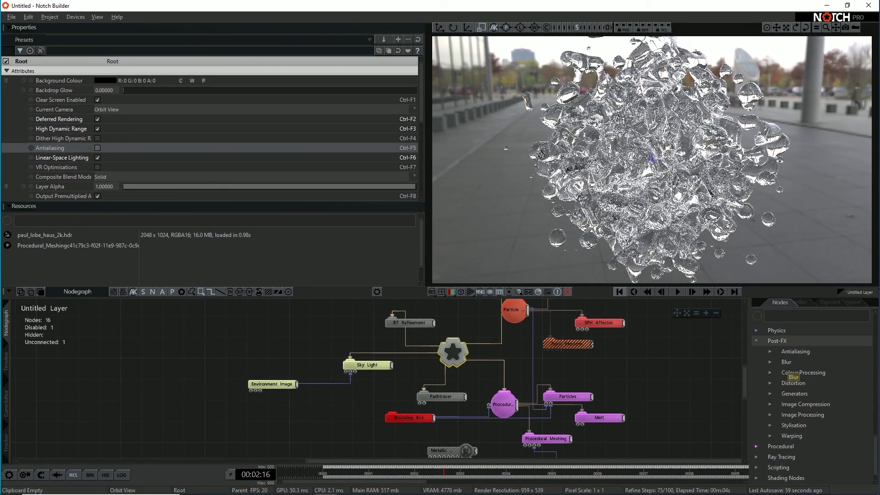
left_click(792, 351)
left_click_drag(815, 362, 297, 333)
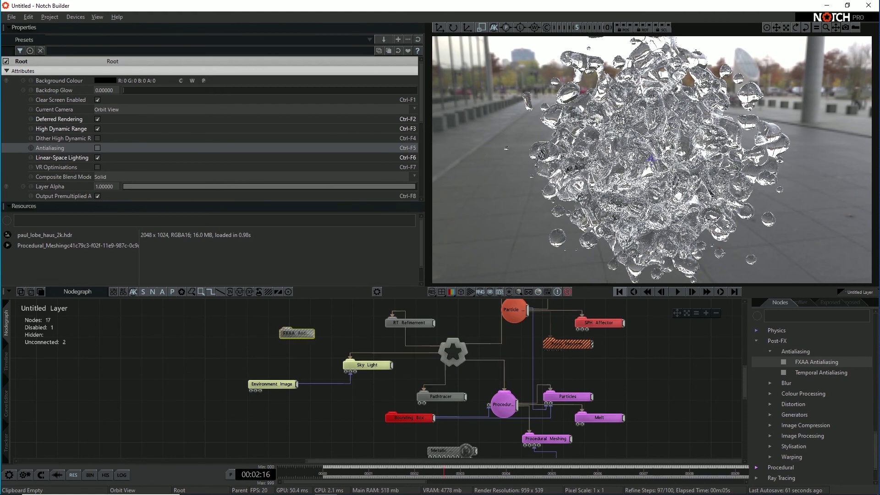
key("q")
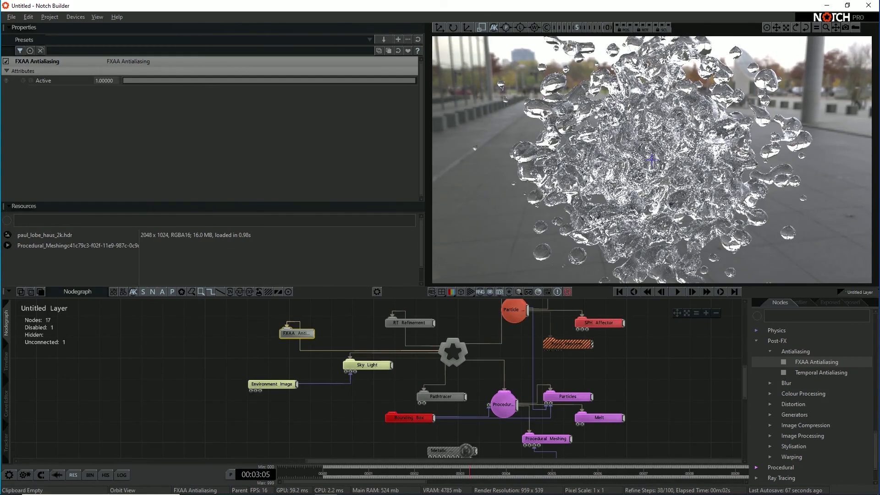
Toggle the FXAA Antialiasing node repeatedly to compare the edges in the render, leaving it disabled.
key("d")
key("d")
key("d")
key("d")
key("d")
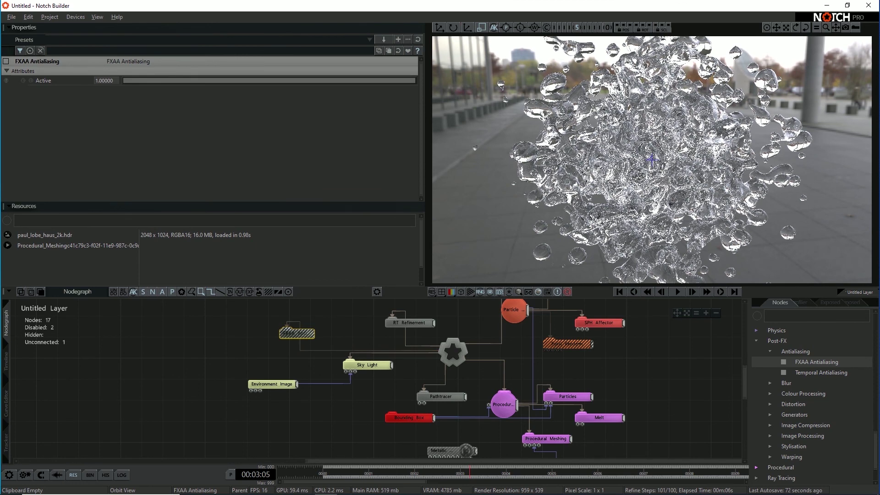
Add a Temporal Antialiasing node connected to the Root and play the animation to 00:03:08 to check it.
left_click_drag(814, 372, 297, 365)
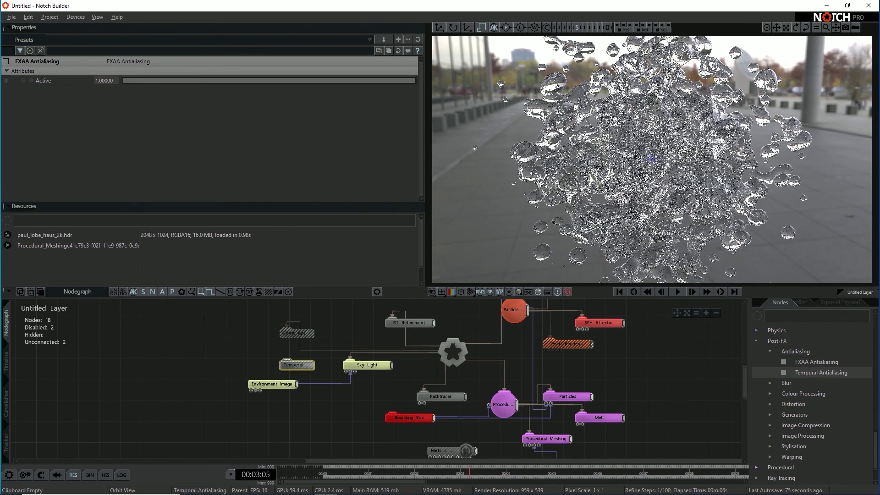
key("r")
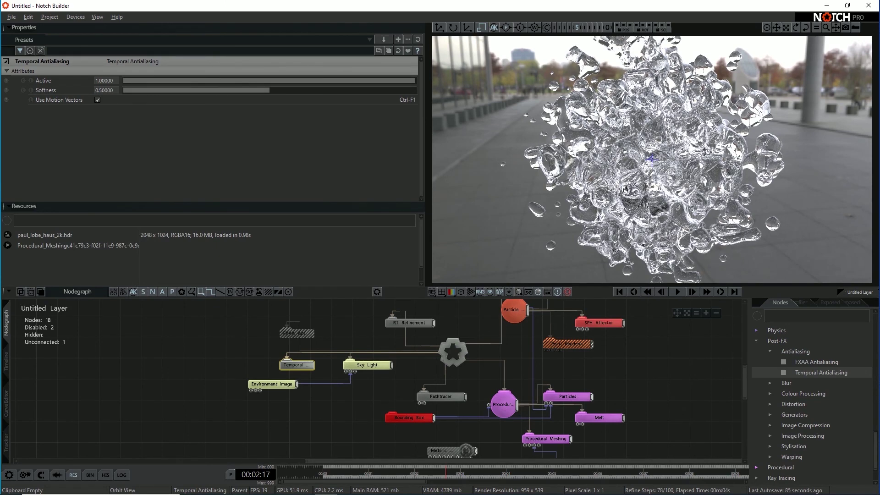
key("space")
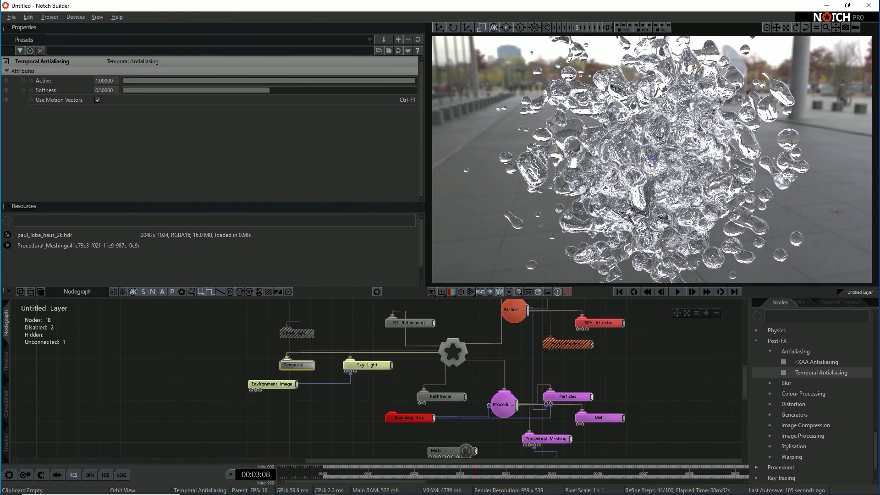
Replay the animation from the start to 00:02:20 and disable the Temporal Antialiasing node.
key("Return")
key("h")
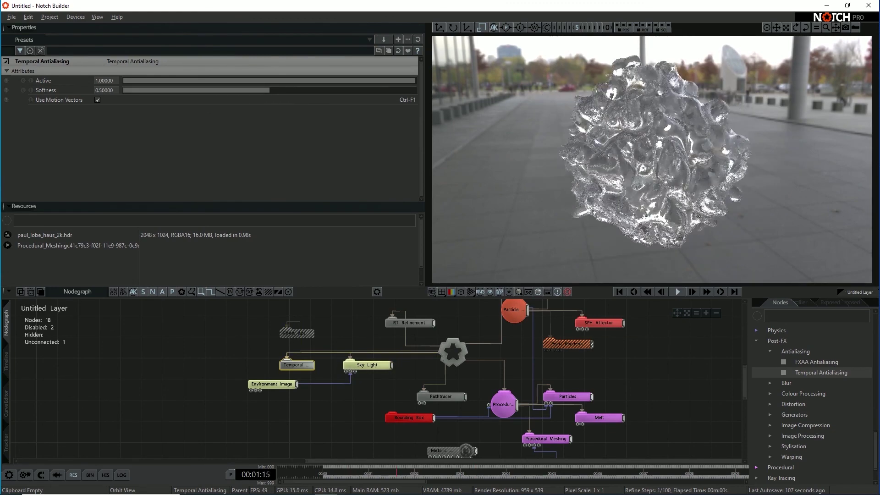
key("space")
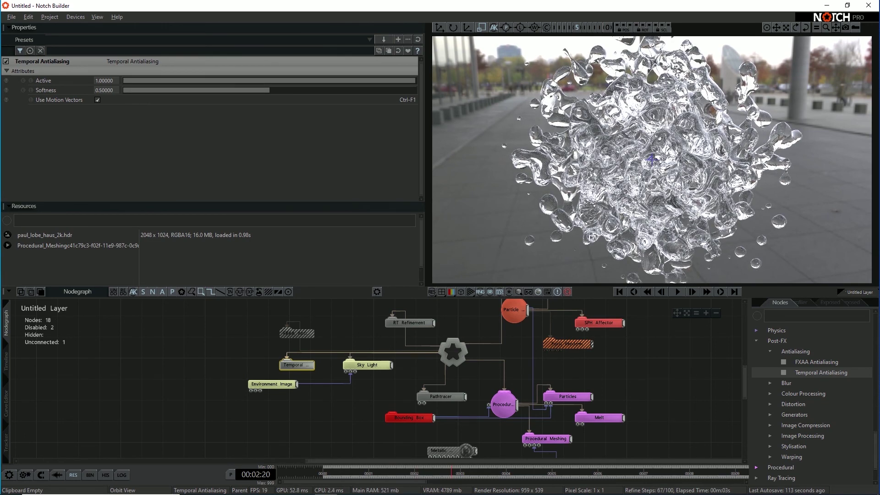
key("d")
Enable Full-Screen Antialiasing on the RT Refinement node and check the refined glass.
left_click(414, 322)
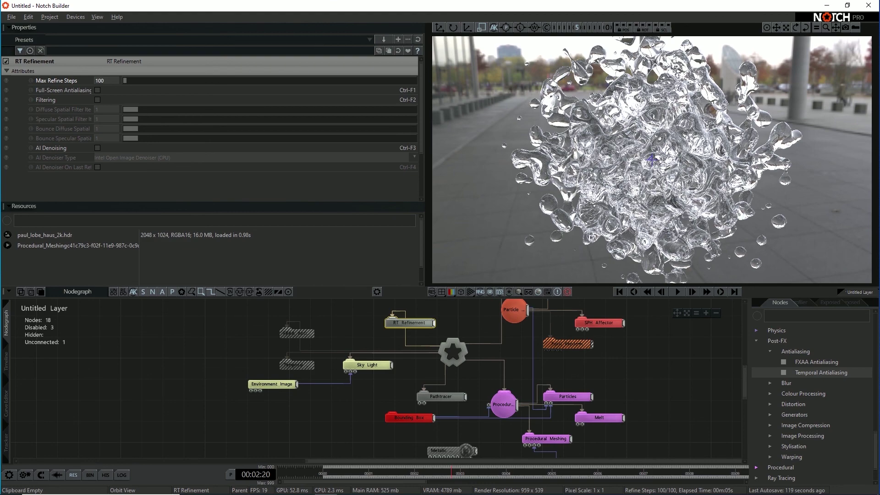
key("ctrl+F1")
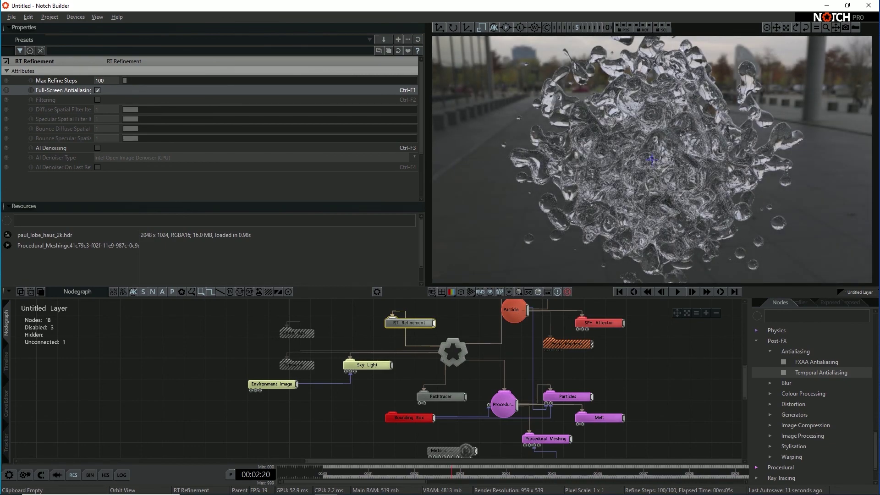
left_click_drag(652, 159, 644, 155)
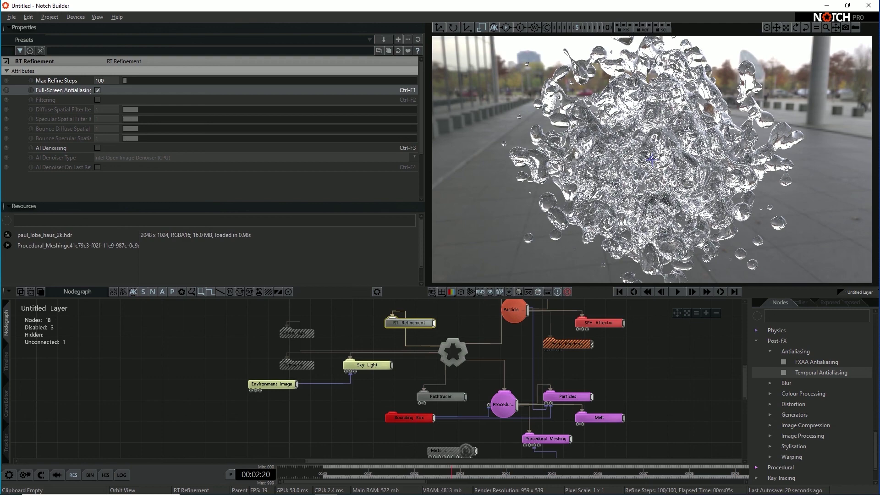
Set the RT Refinement node's Max Refine Steps to 300 and inspect the glass from other angles.
left_click(100, 81)
left_click_drag(99, 80, 94, 80)
type("300")
key("Return")
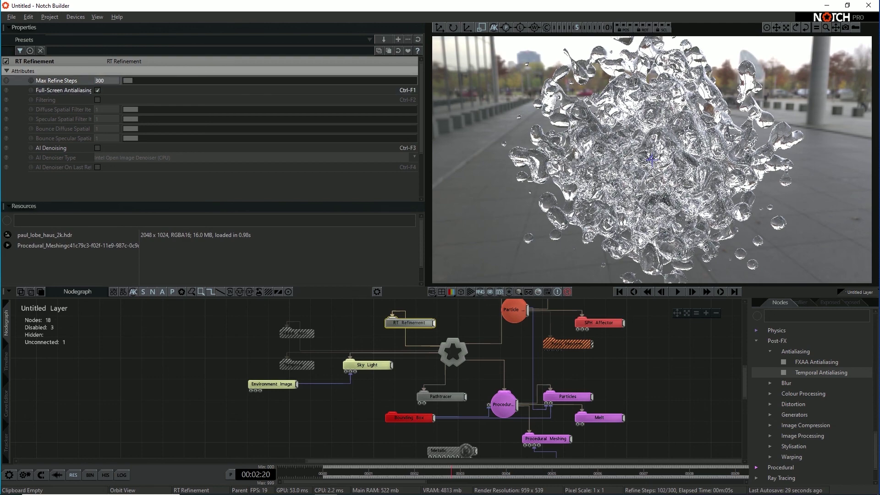
right_click_drag(651, 160, 559, 137)
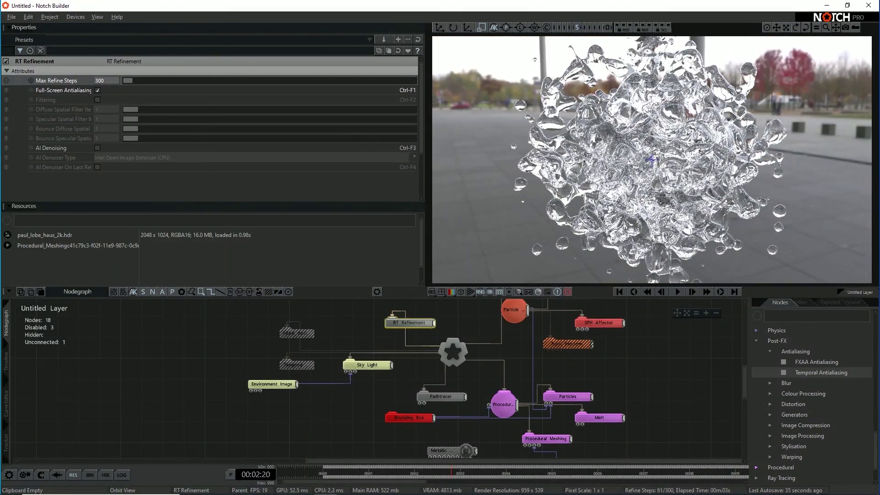
right_click_drag(642, 202, 568, 183)
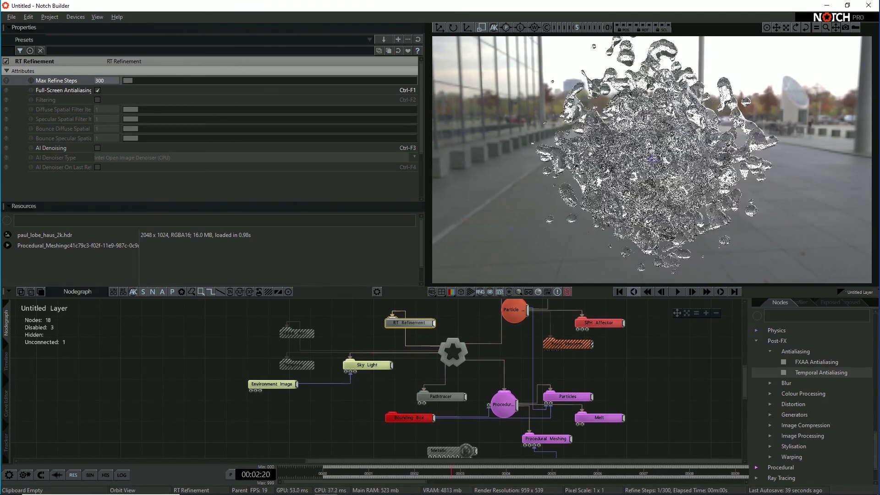
Play the animation on to 00:03:16, examine the glass from other angles and distances, and check the SPH Affector's attributes.
key("Return")
key("space")
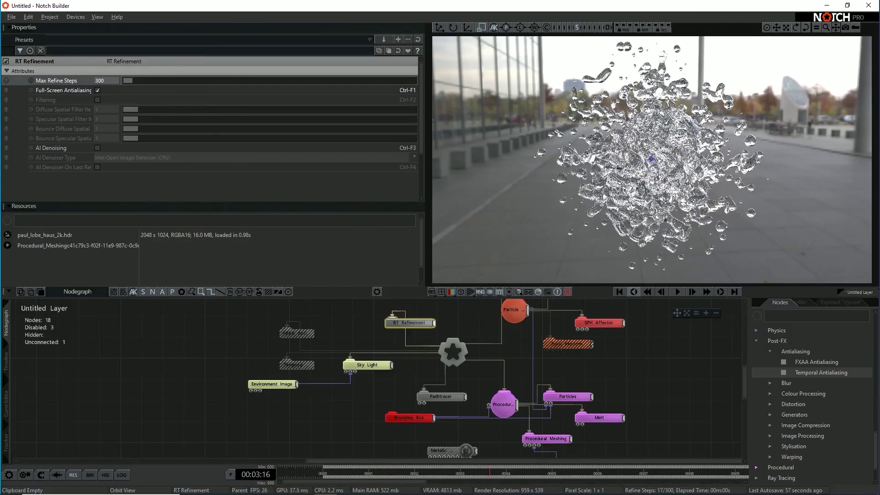
left_click_drag(641, 194, 696, 196)
scroll(651, 194, "up", 4)
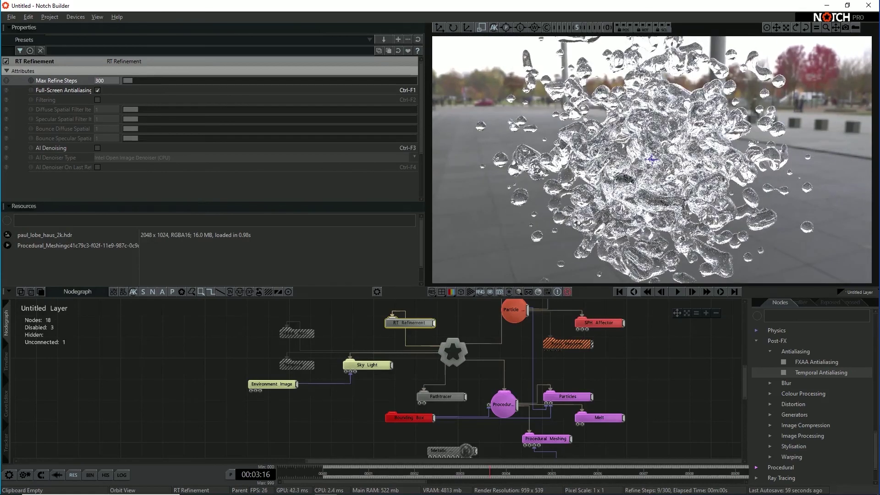
left_click(605, 323)
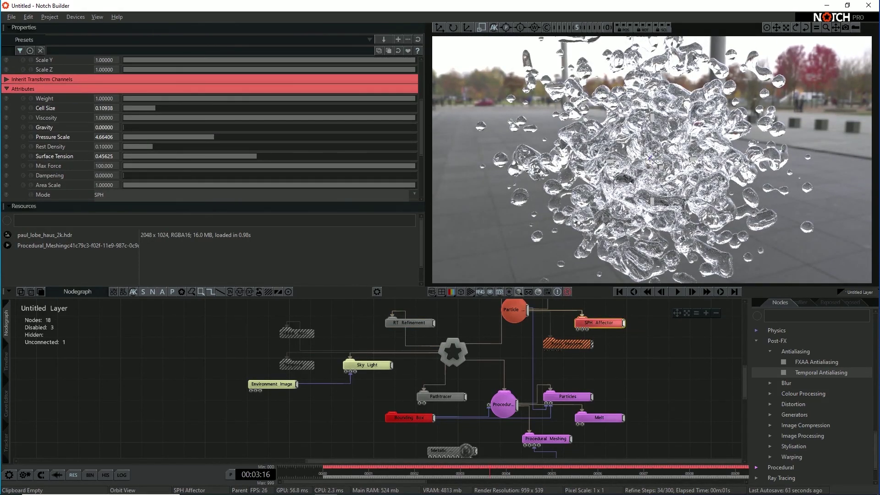
left_click_drag(642, 194, 692, 192)
scroll(652, 194, "down", 3)
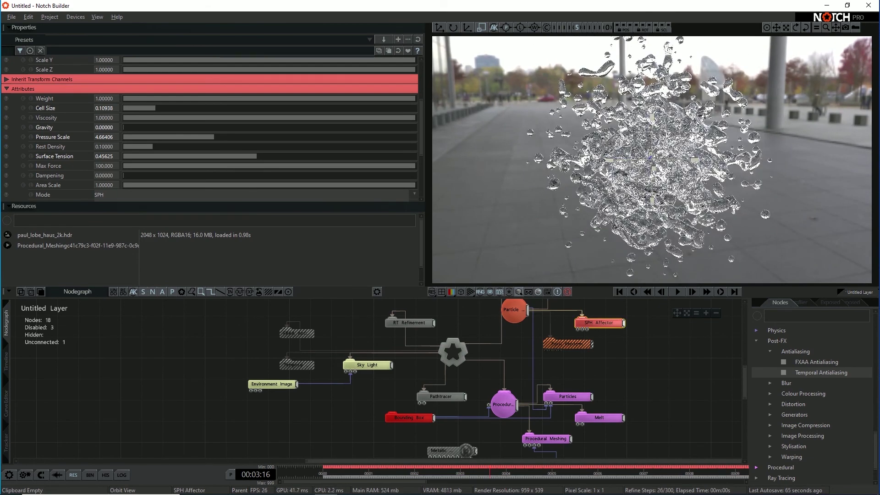
Set the Particles node's Particle Size to 0.03906 and replay from the start to 00:03:13 to check the glass.
left_click(570, 397)
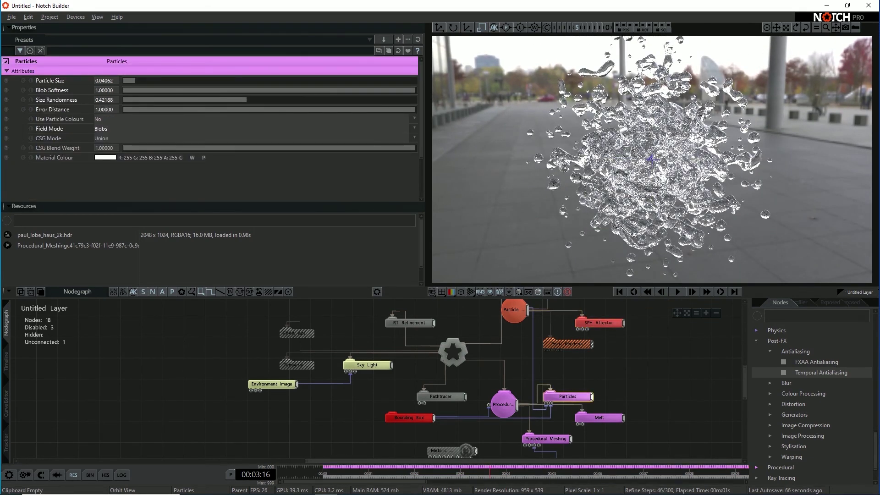
left_click_drag(107, 81, 103, 80)
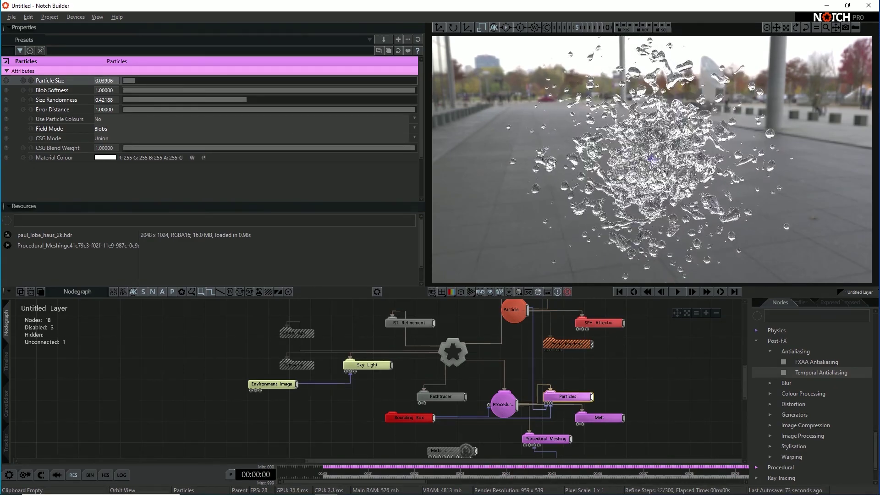
key("Home")
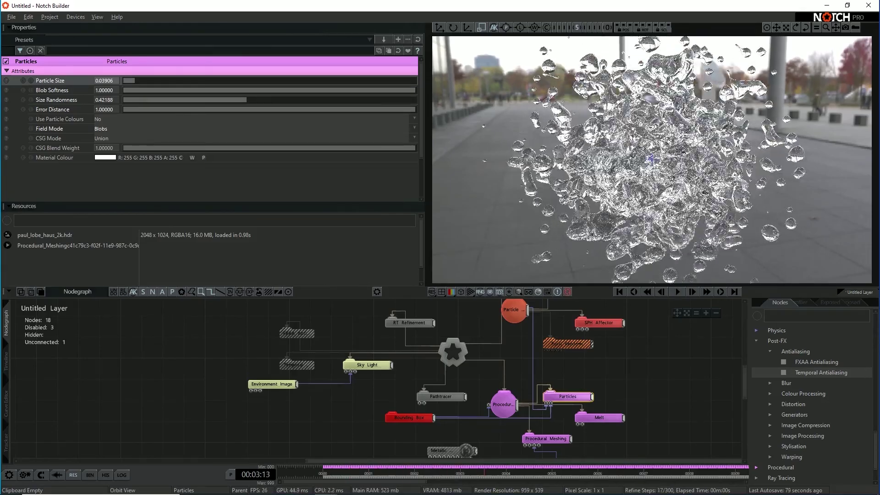
mouse_move(652, 159)
right_mouse_down()
mouse_move(687, 156)
mouse_move(605, 163)
mouse_move(665, 160)
right_mouse_up()
scroll(651, 159, "down", 3)
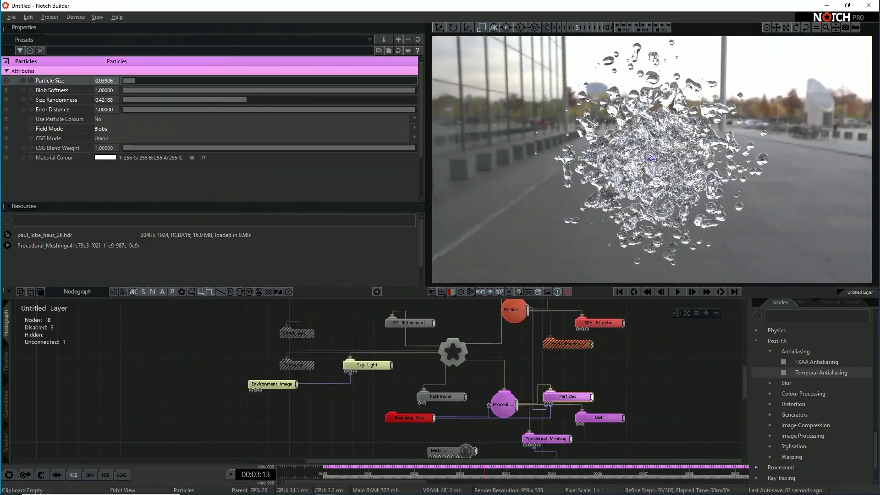